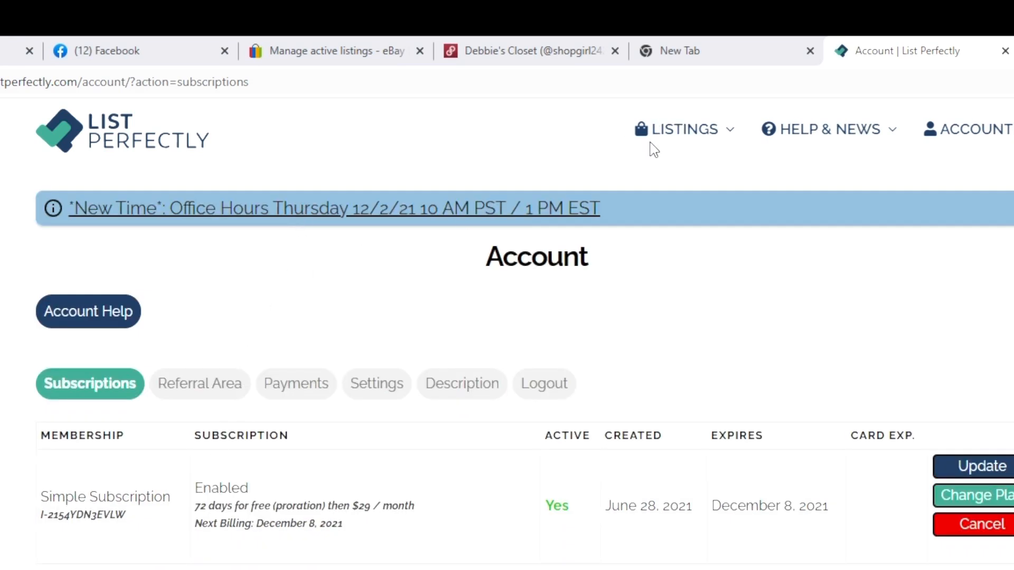
# Switch to the Poshmark closet and cross-post the Nike KD 8 GS All Star Northern Lights listing to Mercari, eBay and Facebook
pyautogui.click(539, 55)
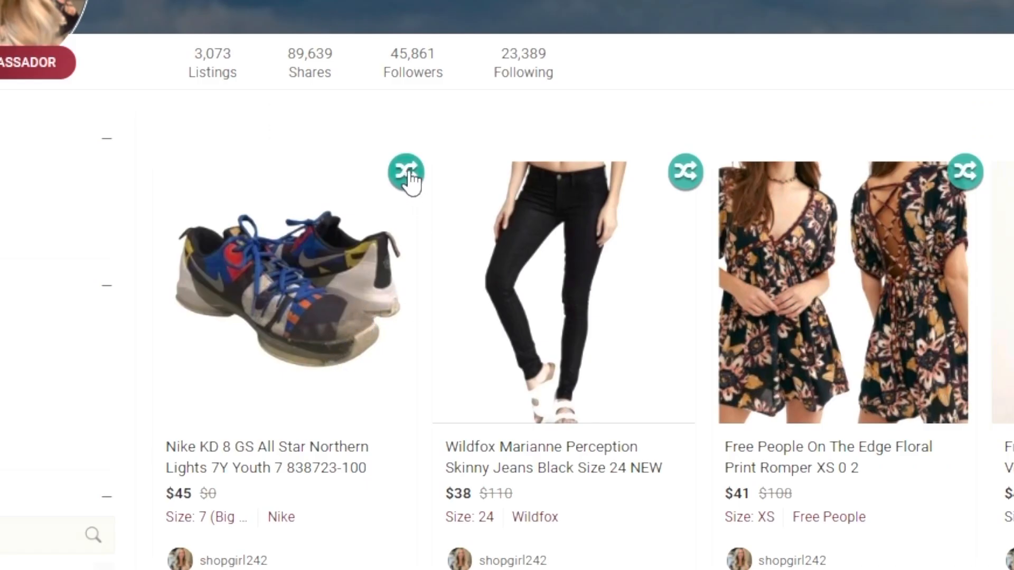
pyautogui.click(406, 172)
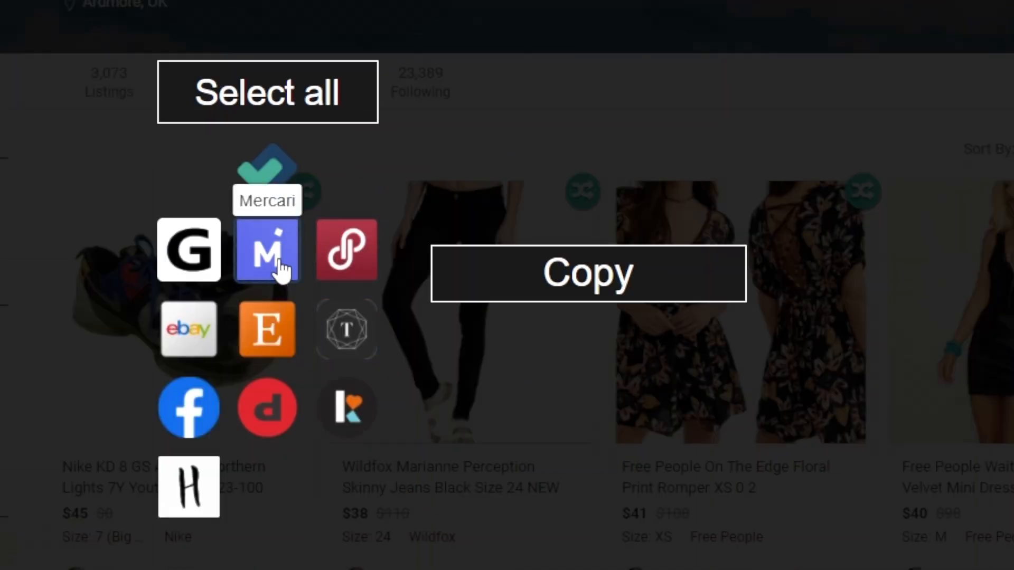
pyautogui.click(281, 269)
pyautogui.click(196, 347)
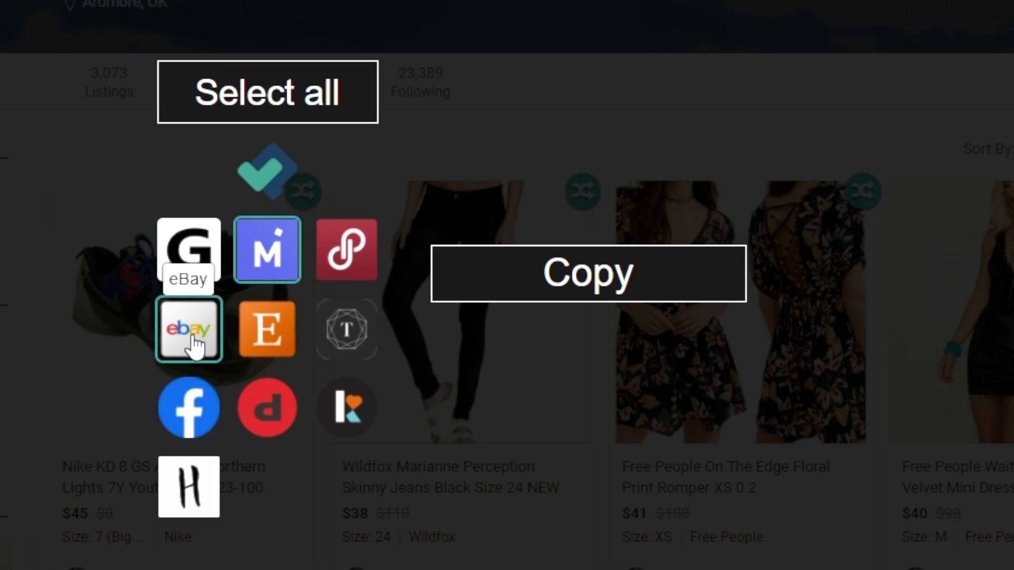
pyautogui.click(188, 430)
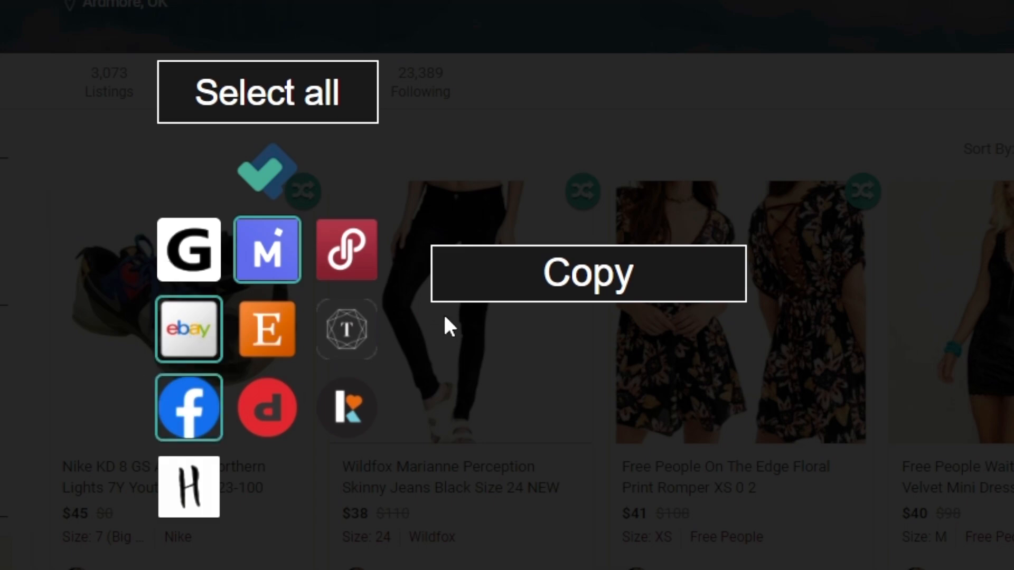
pyautogui.click(581, 274)
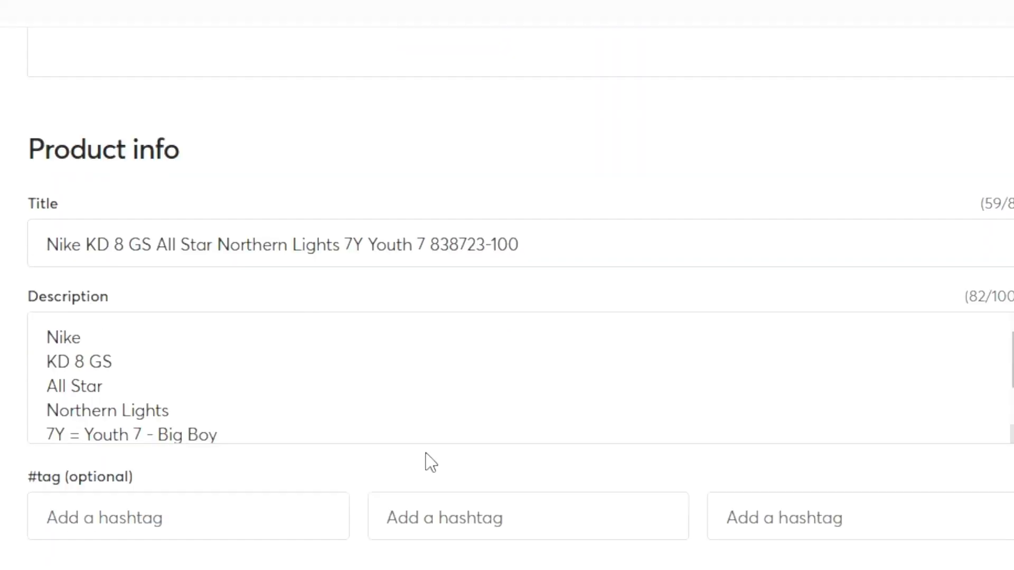
# Review the copied photos, title and description, and add the hashtags #nike, #kd and #KevinDurant to the Mercari listing
pyautogui.scroll(-1, 430, 461)
pyautogui.scroll(2, 430, 462)
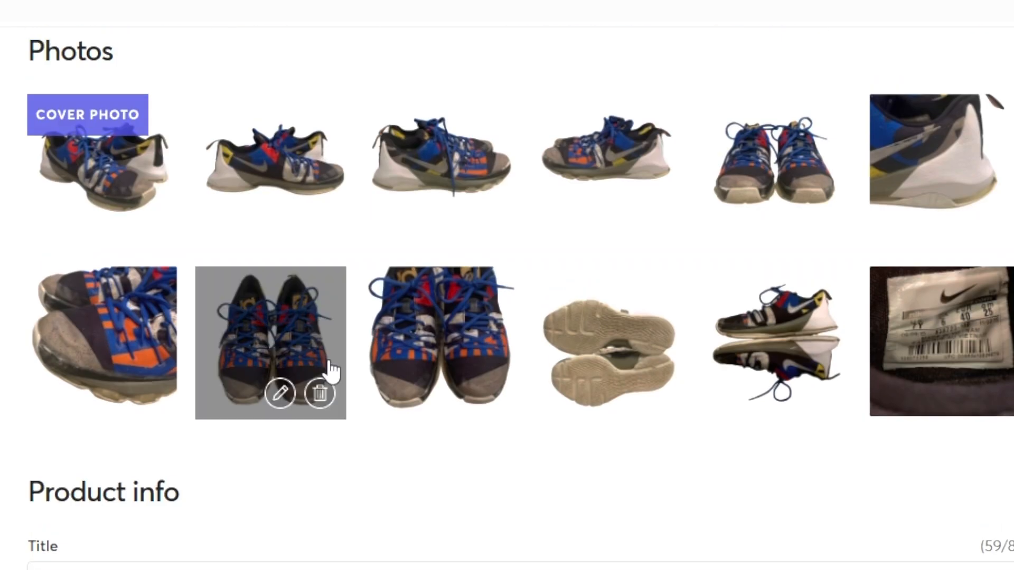
pyautogui.scroll(-6, 244, 378)
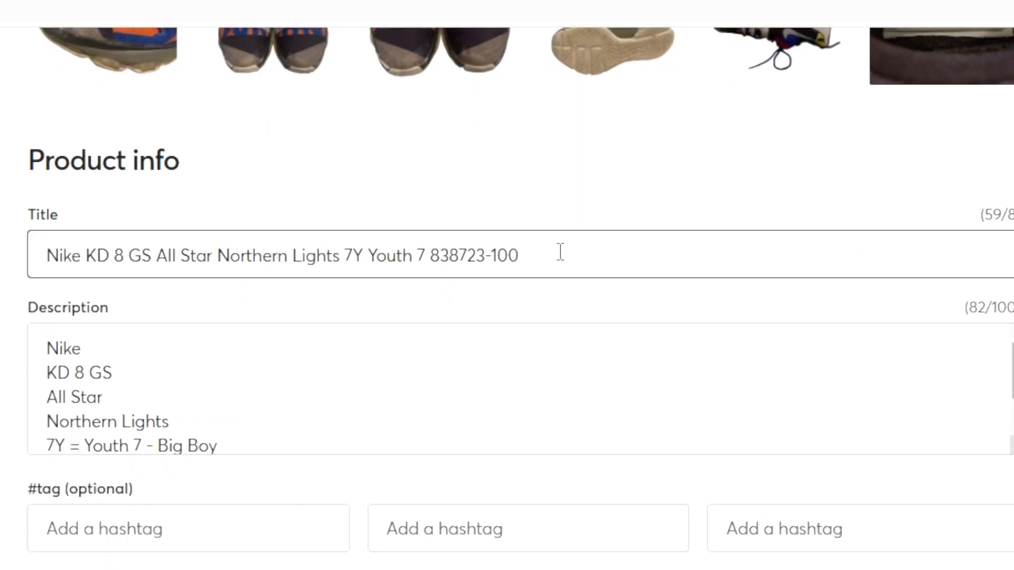
pyautogui.scroll(-1, 194, 406)
pyautogui.scroll(-4, 193, 406)
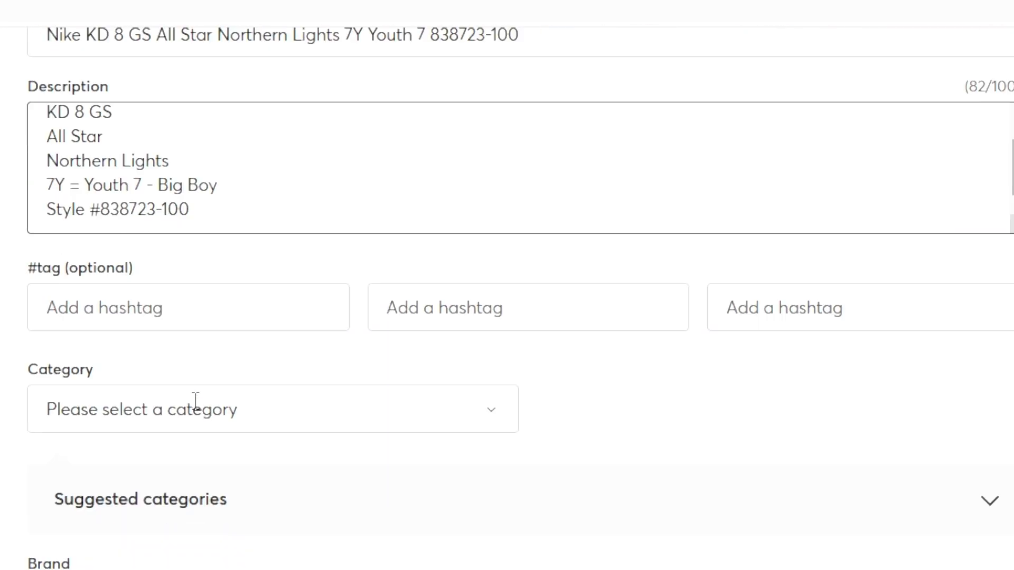
pyautogui.click(207, 319)
pyautogui.write('#nike')
pyautogui.click(434, 322)
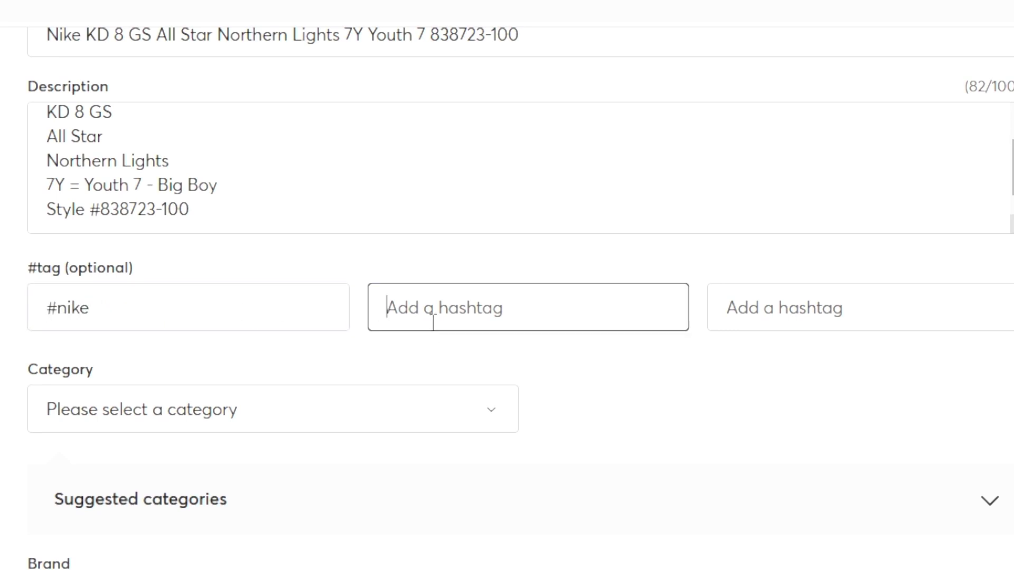
pyautogui.write('#kd')
pyautogui.click(817, 295)
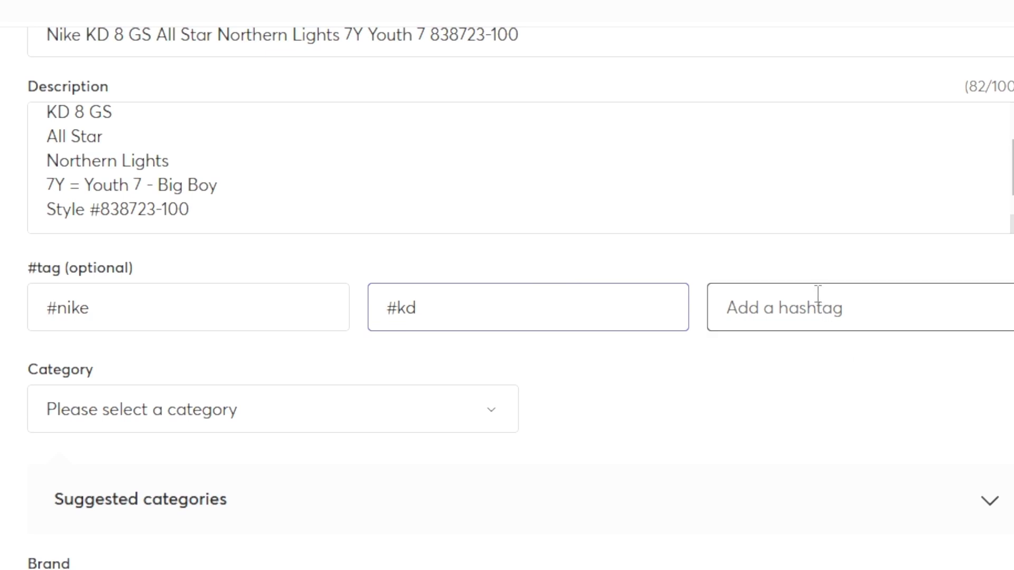
pyautogui.write('#Kevub')
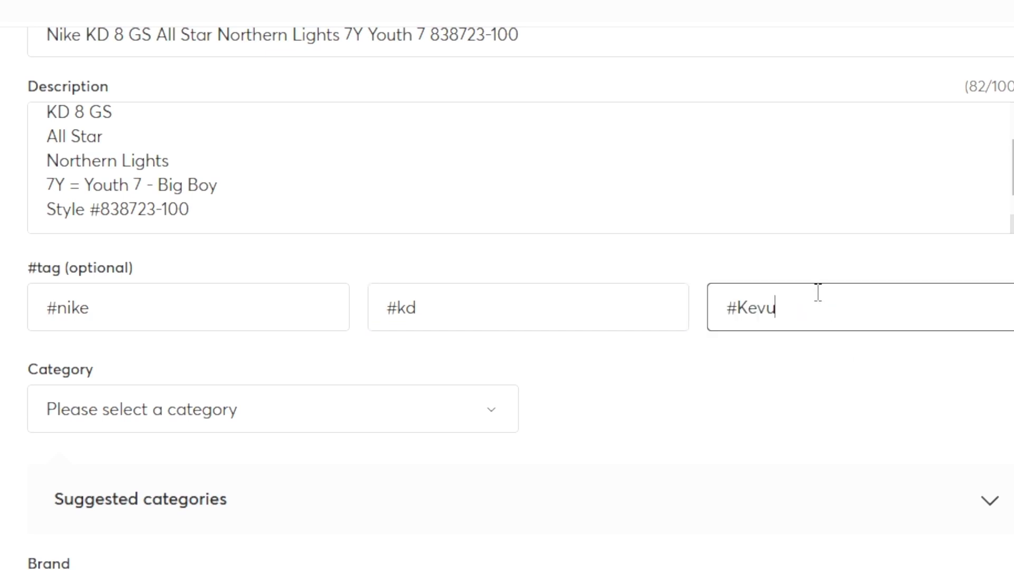
pyautogui.write('inDurant')
# Set the listing's category to Kids, with the subcategories Boys shoes and Boys (4+)
pyautogui.click(398, 406)
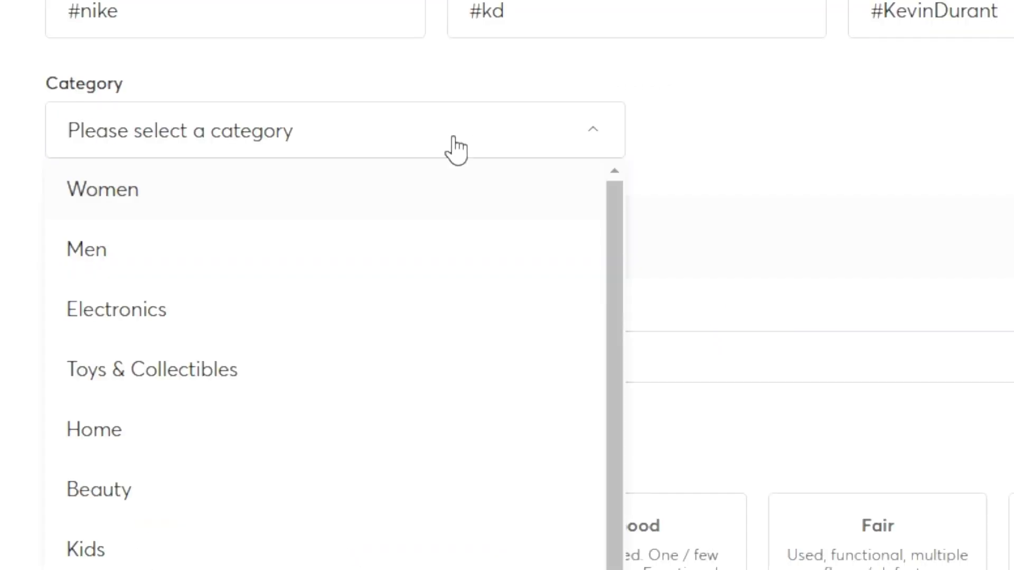
pyautogui.scroll(-2, 145, 433)
pyautogui.click(136, 430)
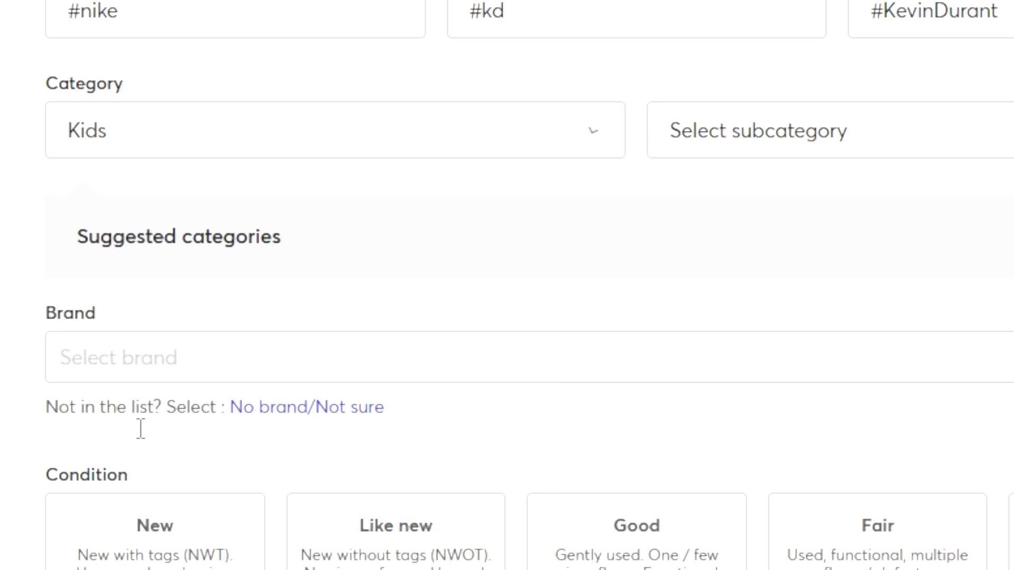
pyautogui.click(702, 132)
pyautogui.scroll(-10, 736, 268)
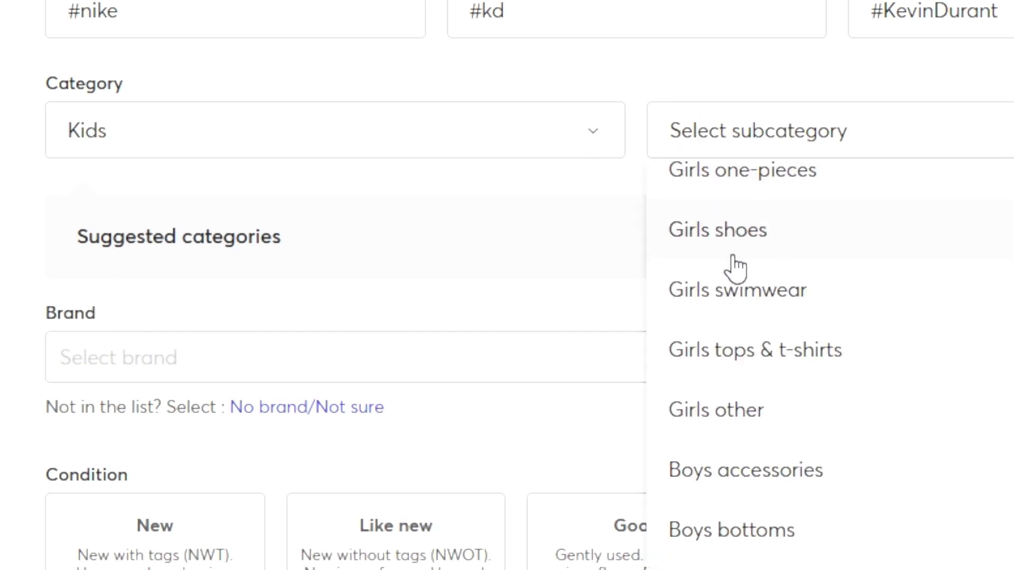
pyautogui.click(723, 377)
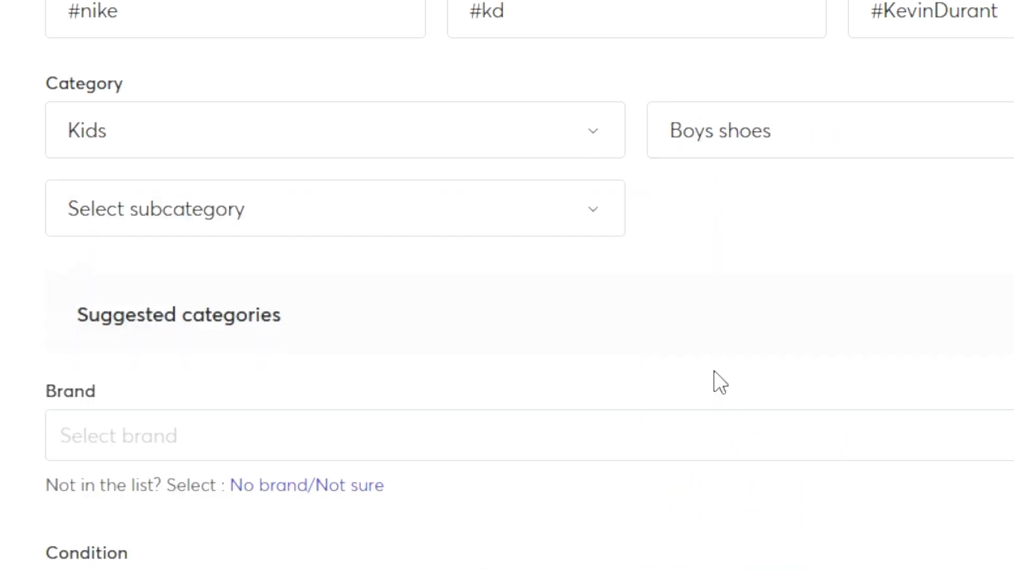
pyautogui.click(127, 222)
pyautogui.scroll(-5, 133, 254)
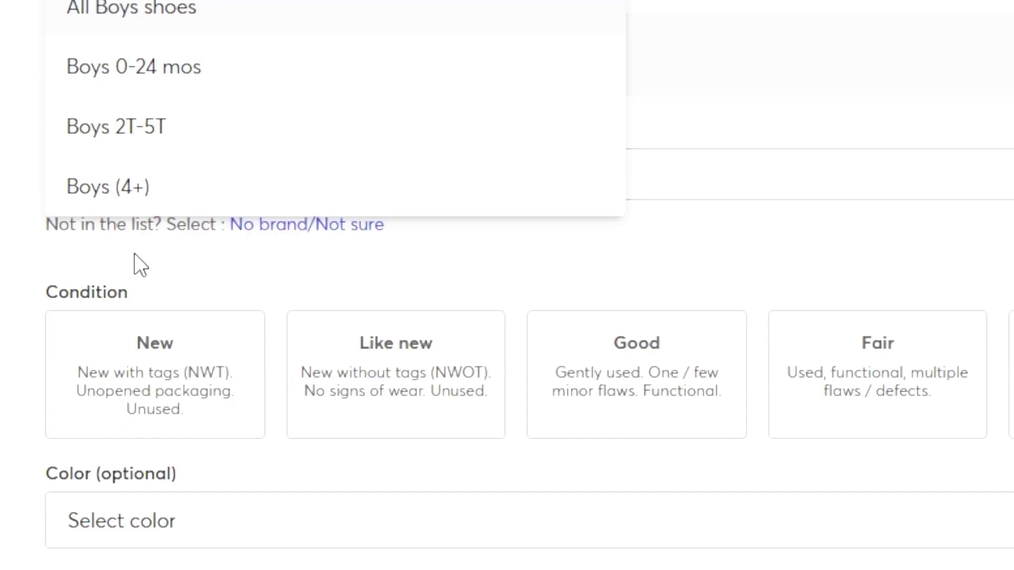
pyautogui.click(147, 190)
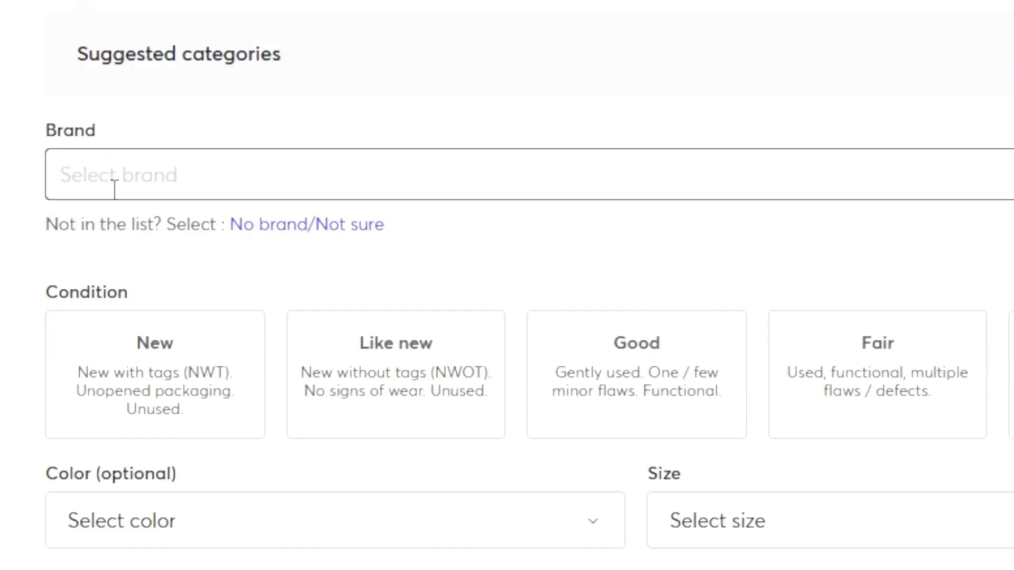
# Set the brand to Nike and the item's condition to Fair
pyautogui.write('Nike')
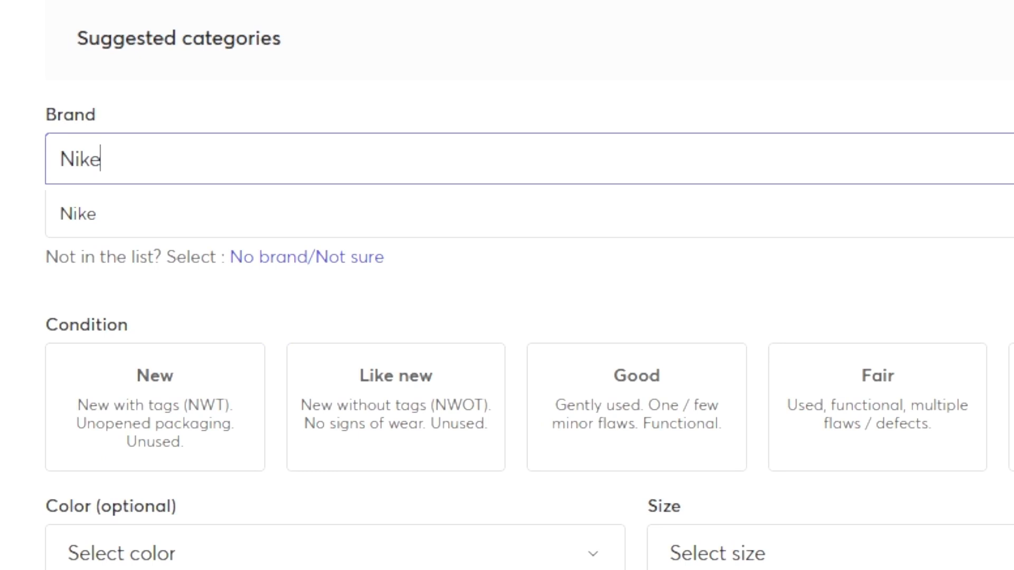
pyautogui.click(101, 230)
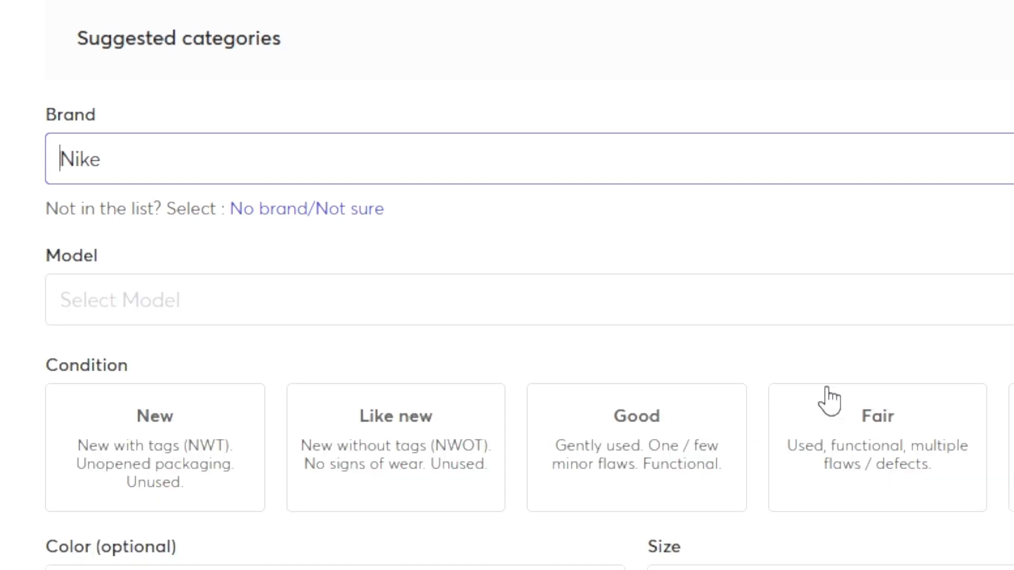
pyautogui.click(870, 439)
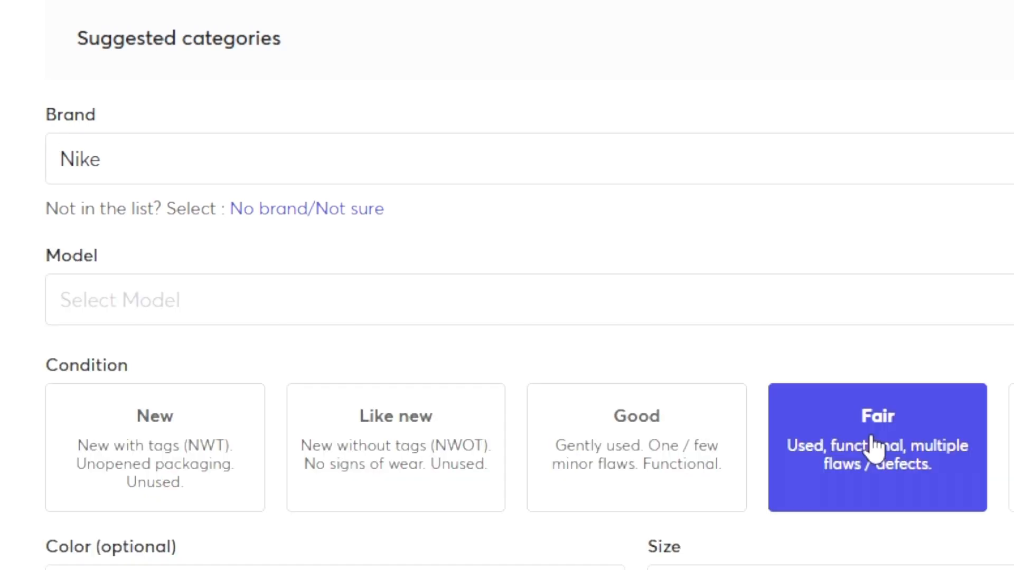
# Set the shoes' color to Blue and their size to 7
pyautogui.scroll(-3, 872, 446)
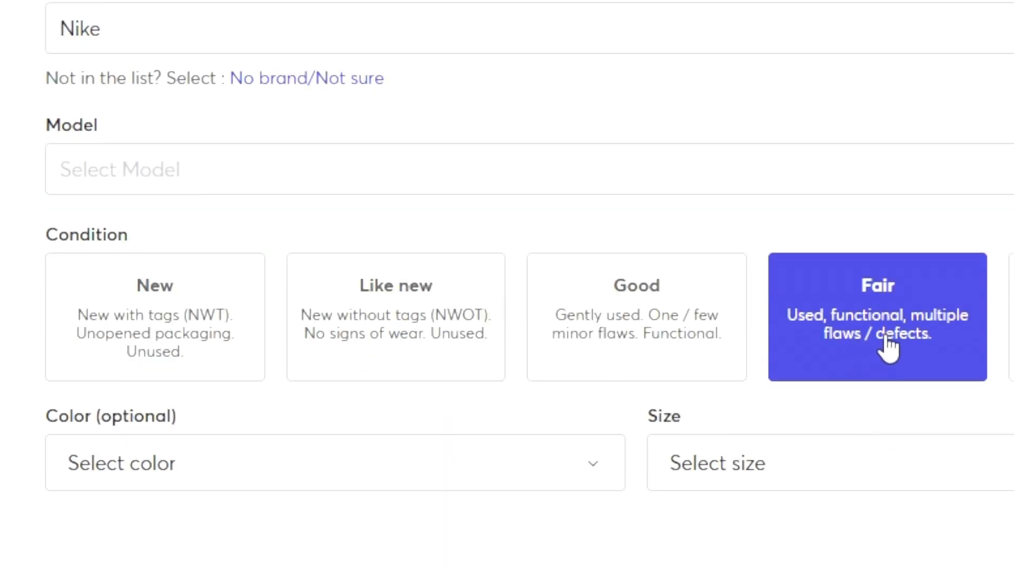
pyautogui.scroll(-3, 889, 348)
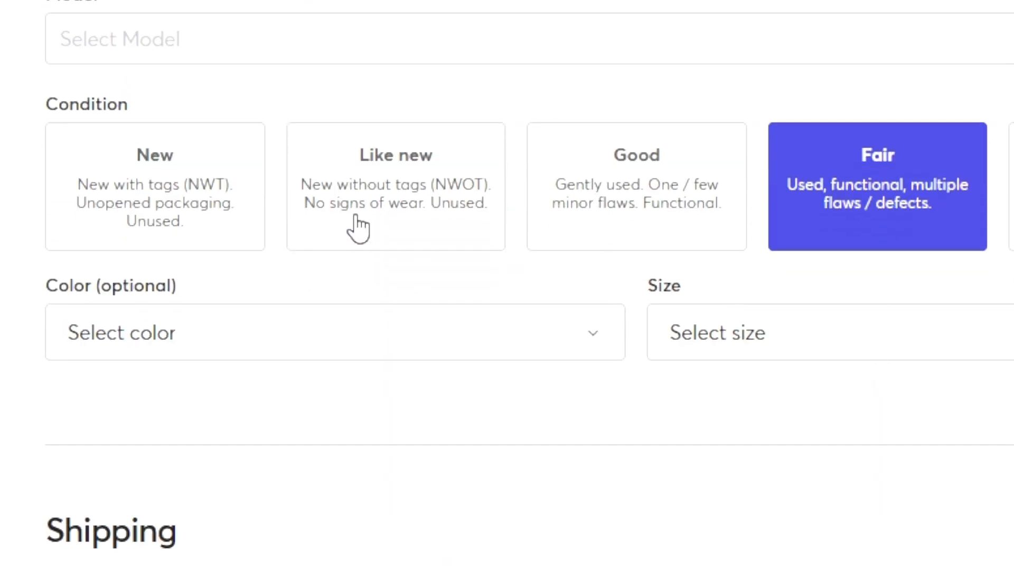
pyautogui.click(220, 339)
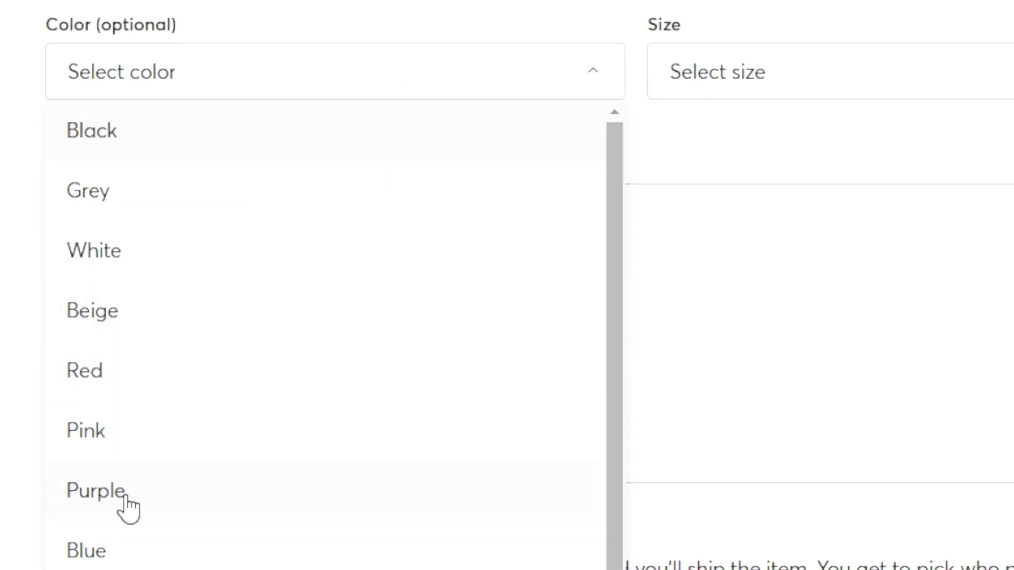
pyautogui.click(100, 552)
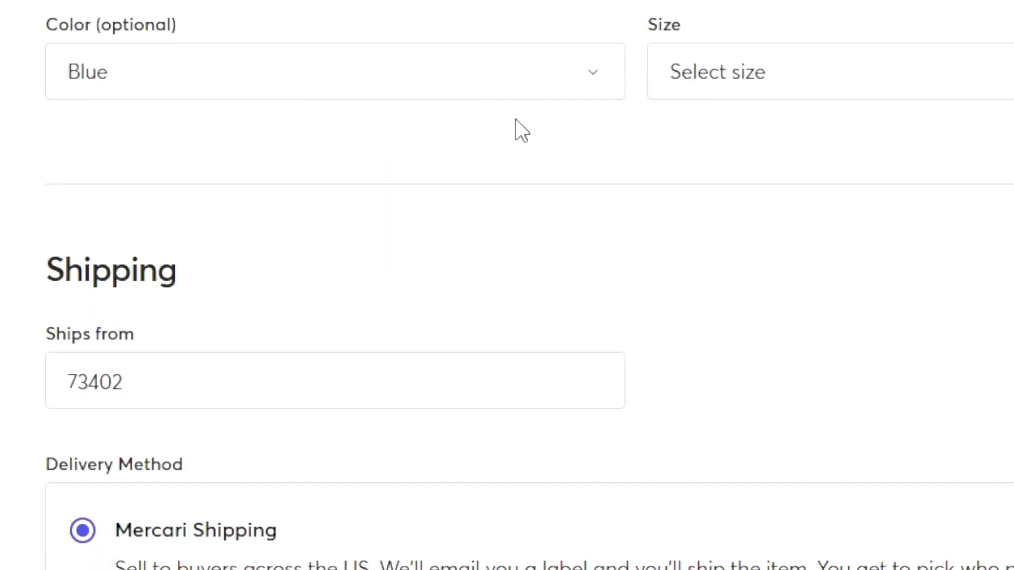
pyautogui.click(777, 79)
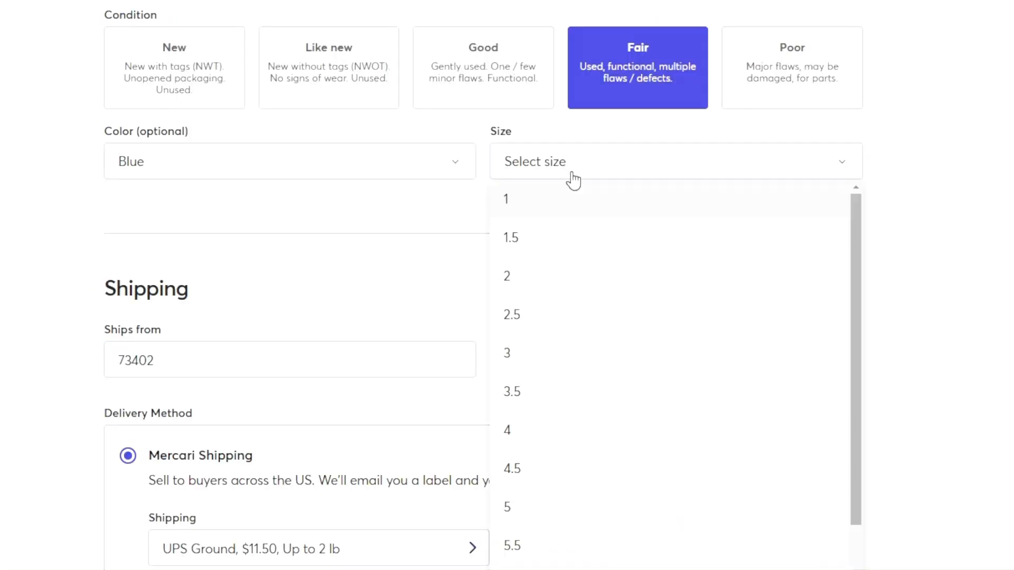
pyautogui.scroll(-3, 544, 328)
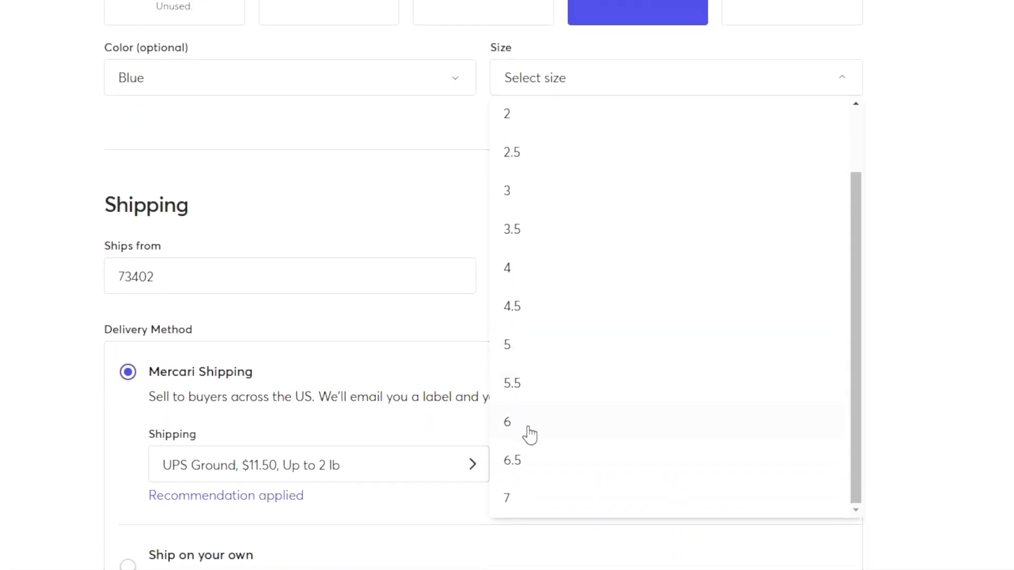
pyautogui.click(513, 510)
# Change the Mercari Shipping carrier to FedEx SmartPost at $7.99 for the 2 lb item and save the choice
pyautogui.scroll(-3, 360, 438)
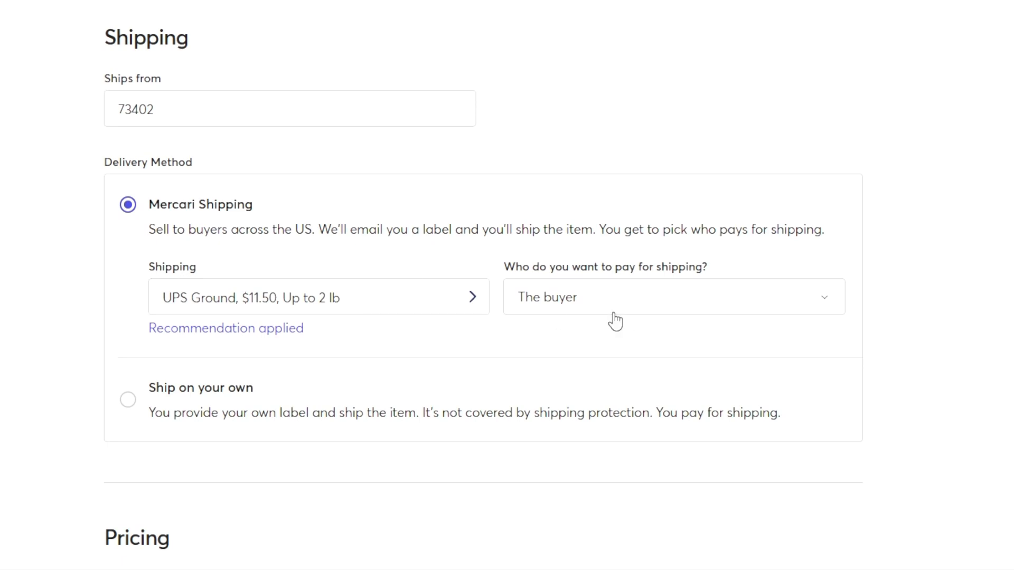
pyautogui.scroll(-1, 572, 315)
pyautogui.scroll(-3, 572, 316)
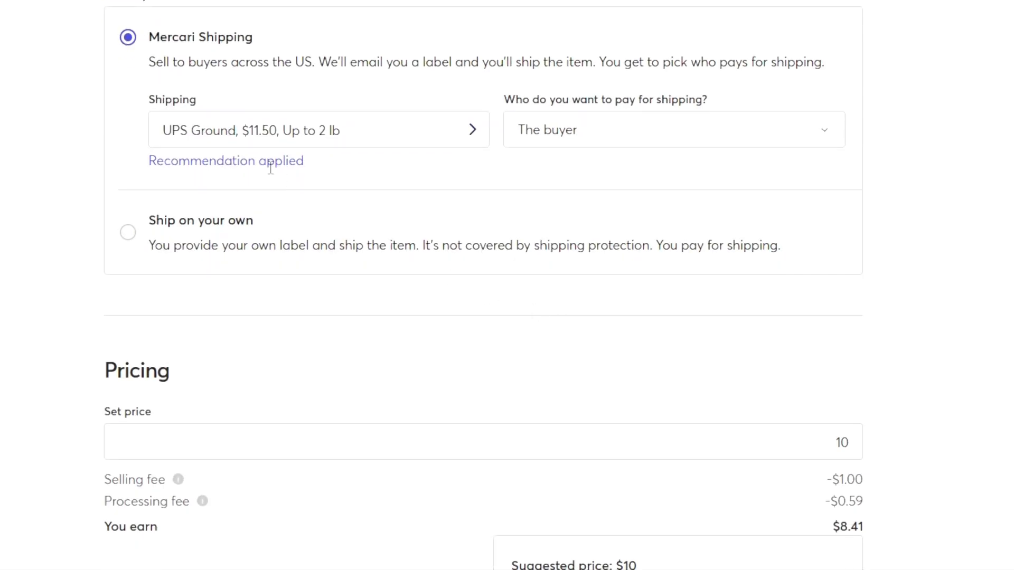
pyautogui.click(267, 133)
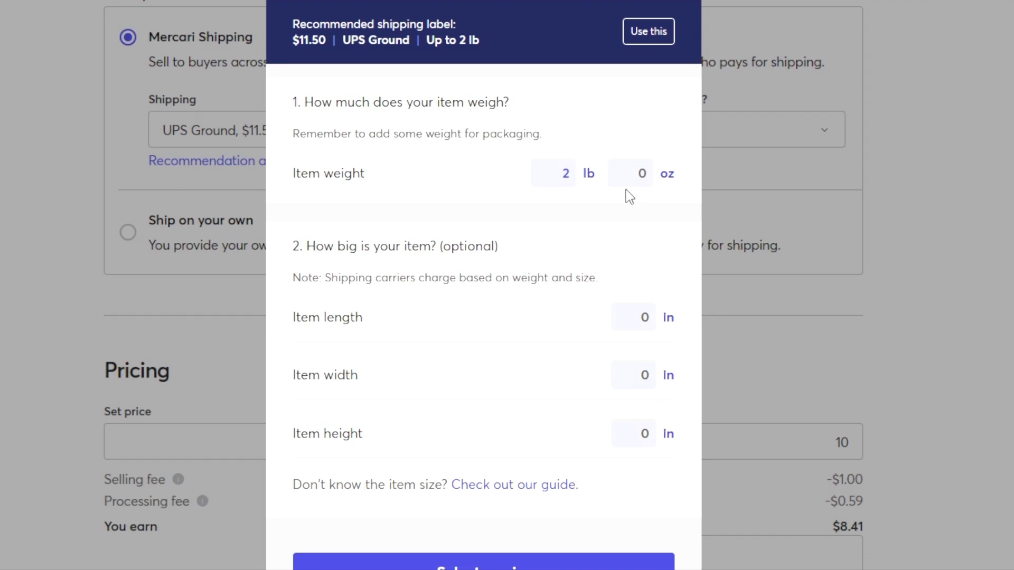
pyautogui.scroll(-2, 588, 184)
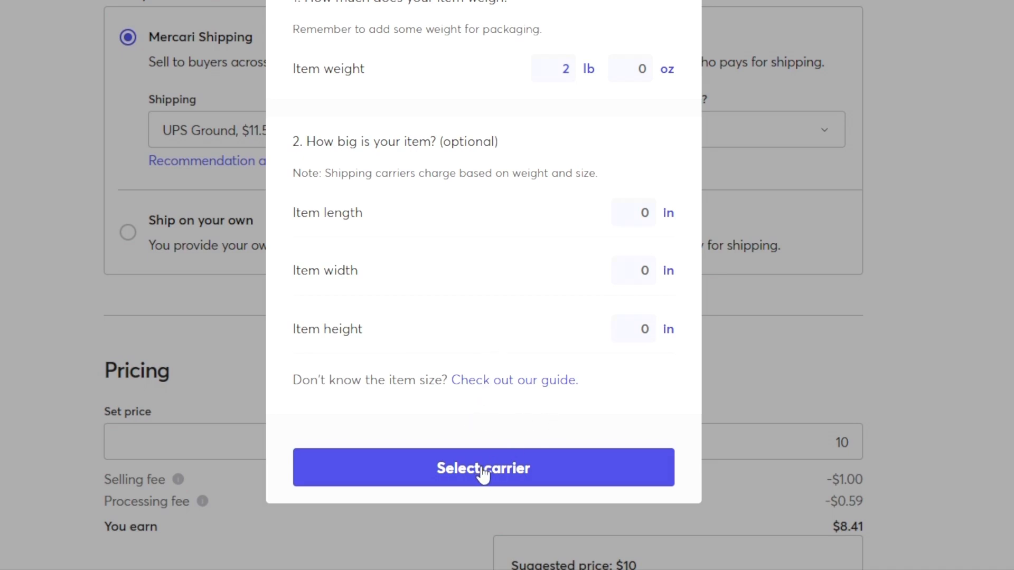
pyautogui.click(457, 479)
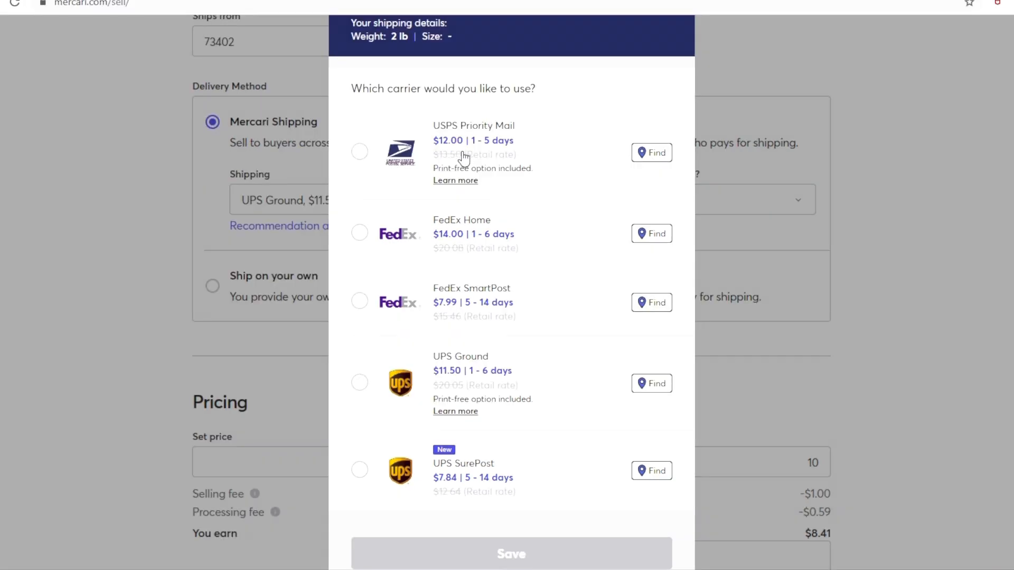
pyautogui.scroll(-1, 472, 195)
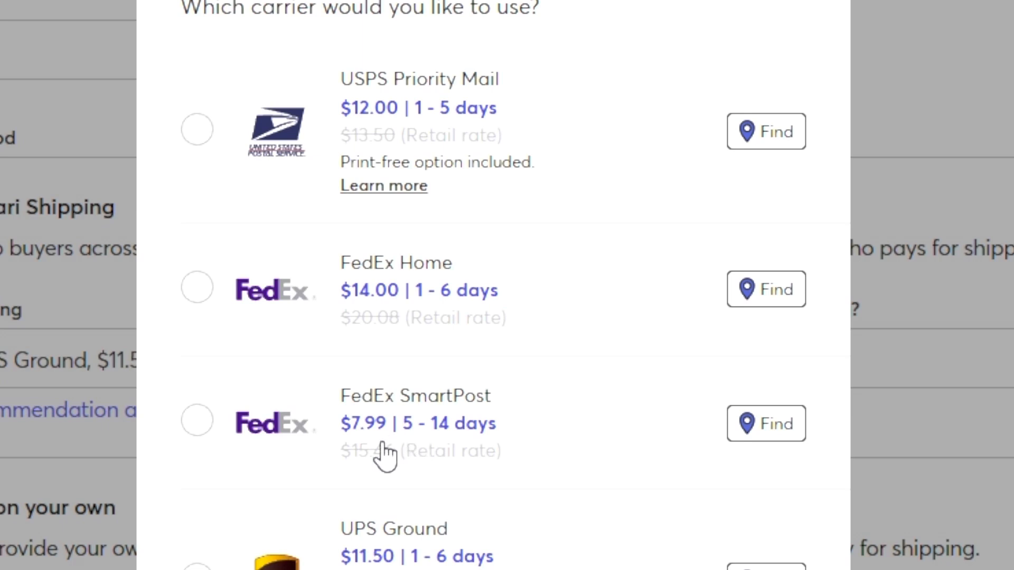
pyautogui.click(197, 415)
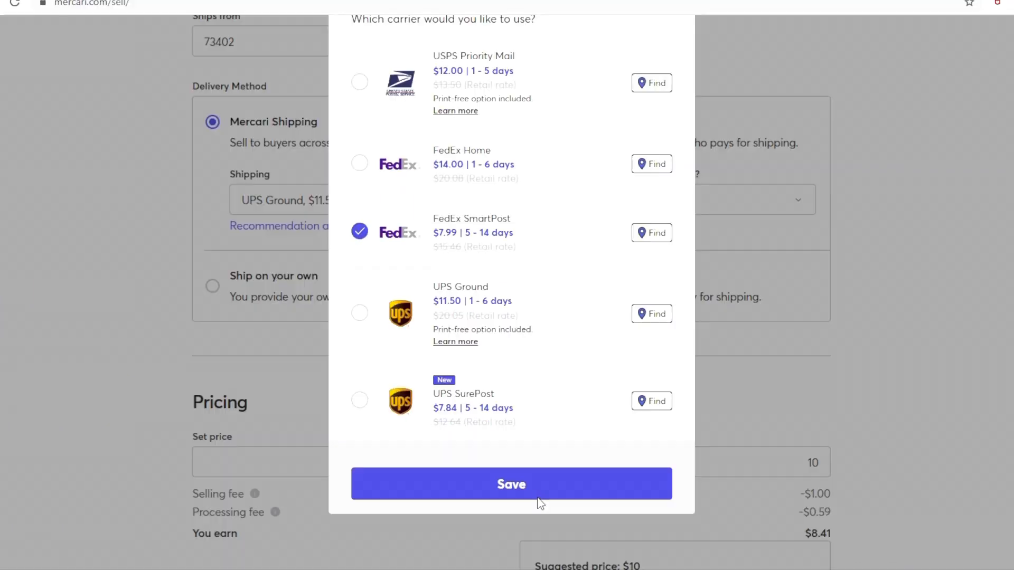
pyautogui.click(540, 499)
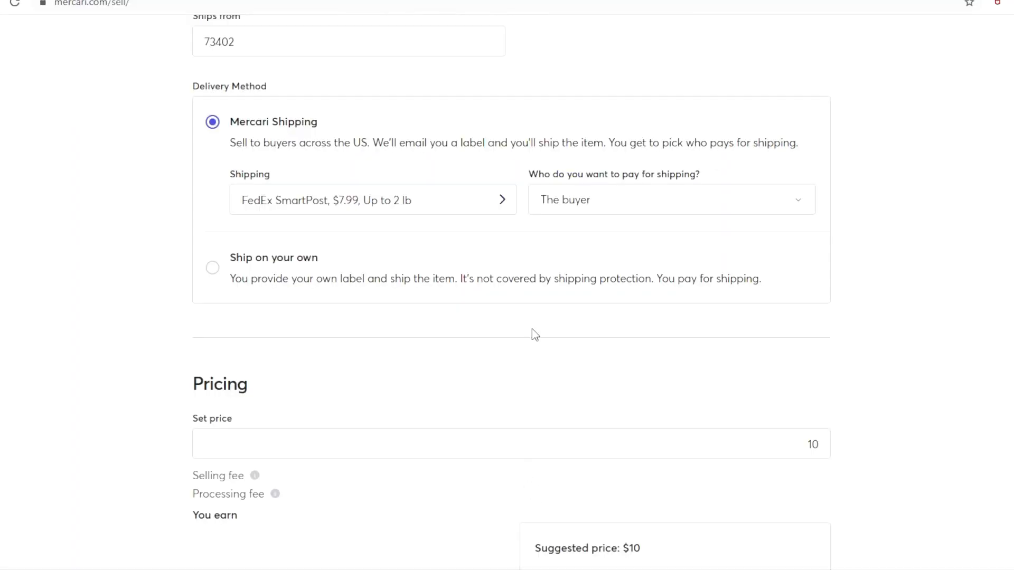
pyautogui.scroll(-3, 362, 276)
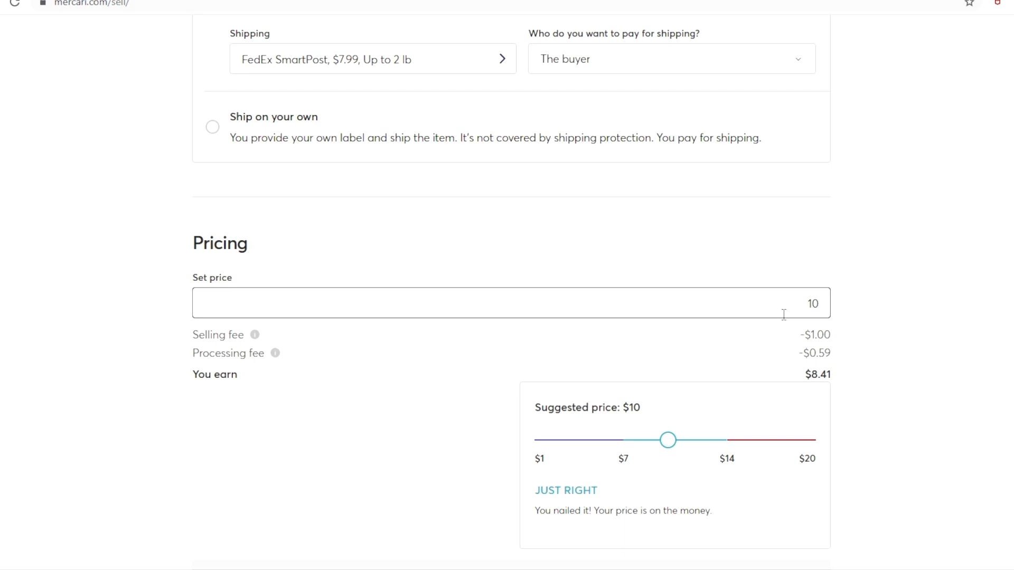
# Set the price to $35 with a Smart pricing floor price of $32, and try to list the item
pyautogui.moveTo(784, 314); pyautogui.dragTo(949, 327)
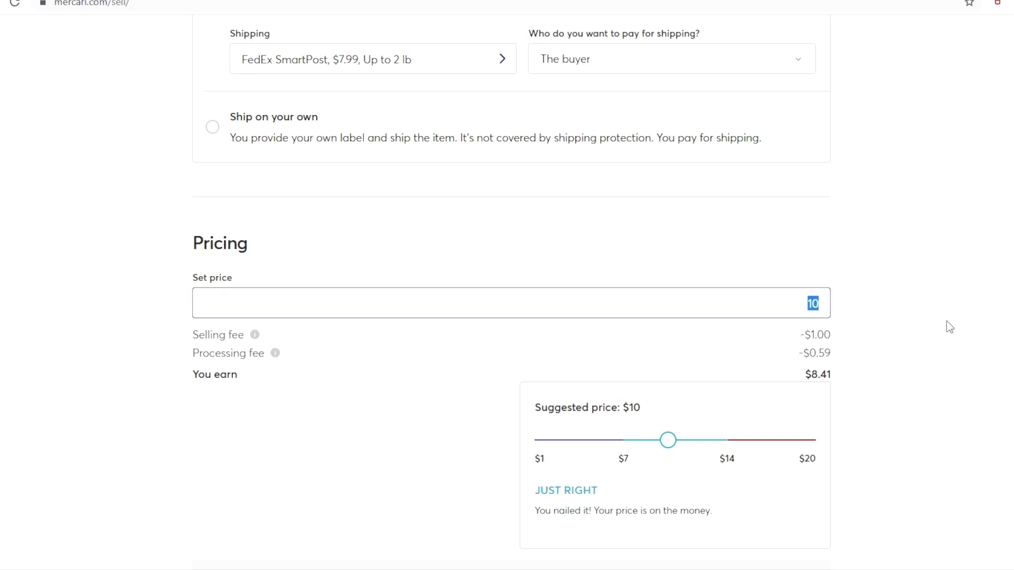
pyautogui.write('35')
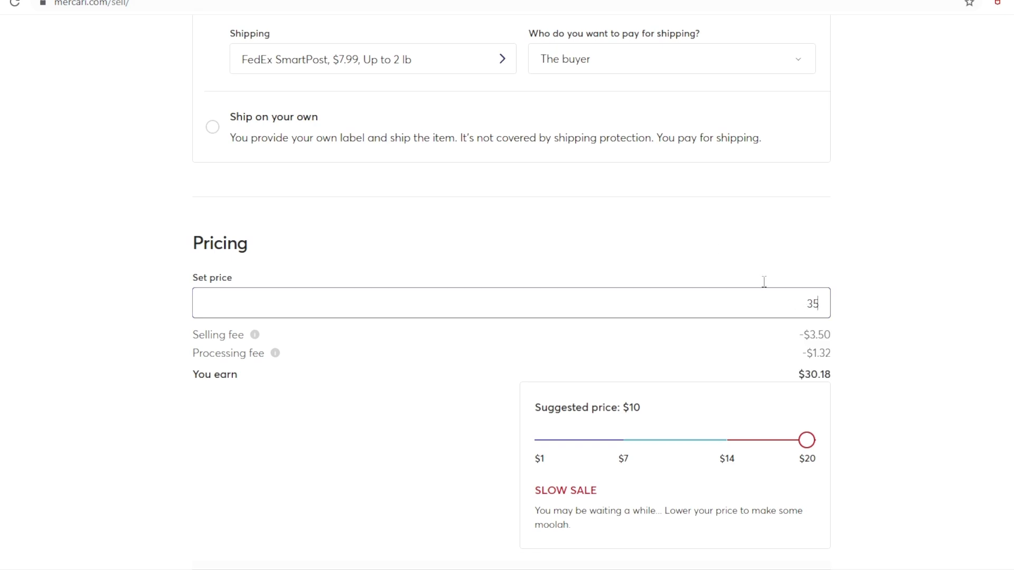
pyautogui.scroll(-3, 536, 208)
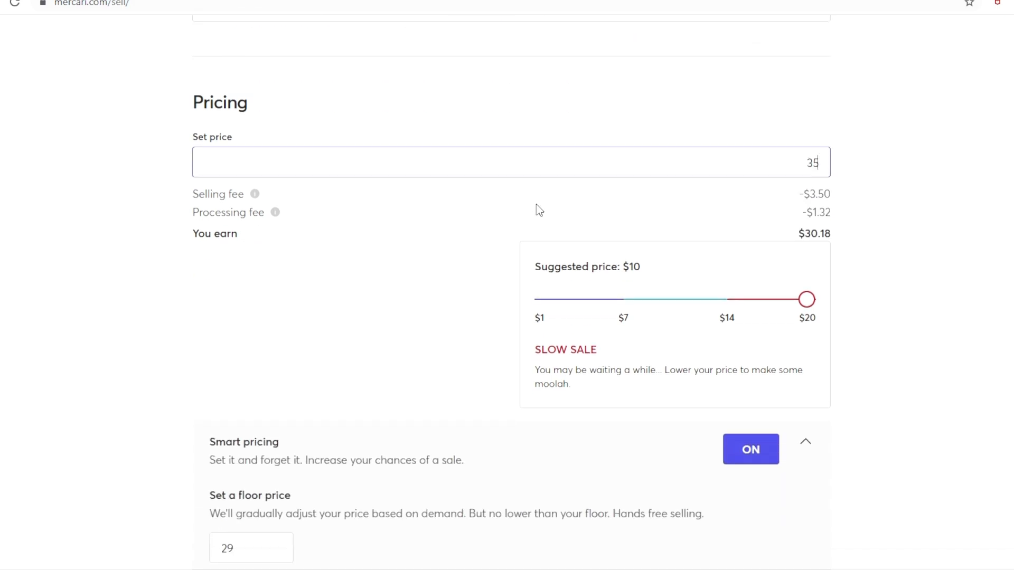
pyautogui.scroll(-3, 537, 204)
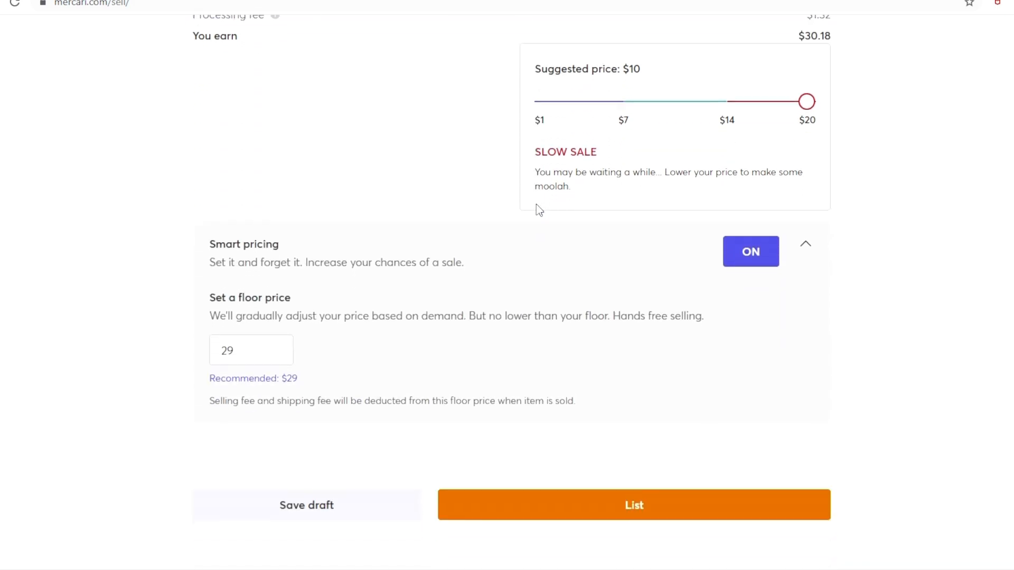
pyautogui.moveTo(241, 338); pyautogui.dragTo(141, 338)
pyautogui.write('32')
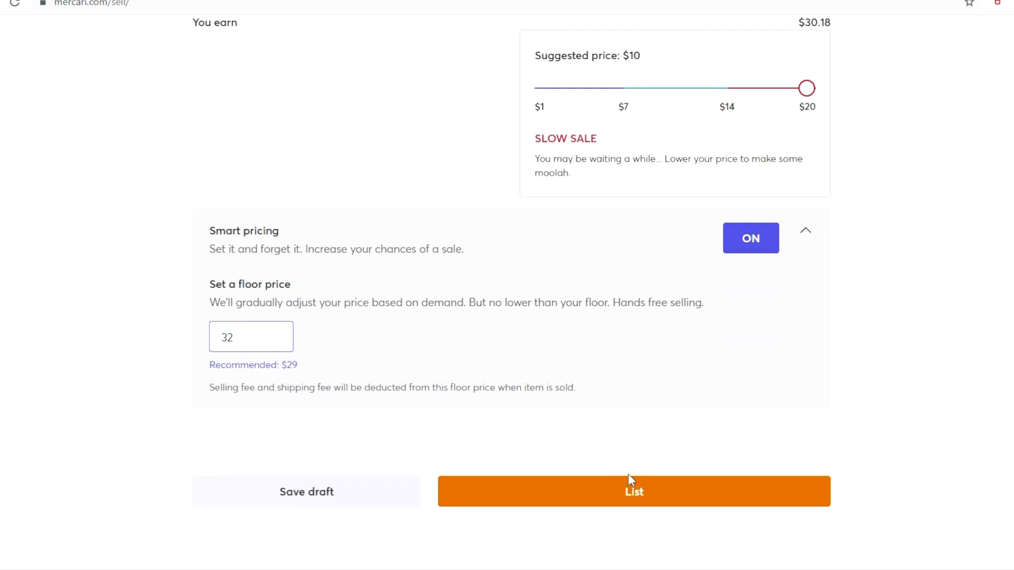
pyautogui.click(640, 502)
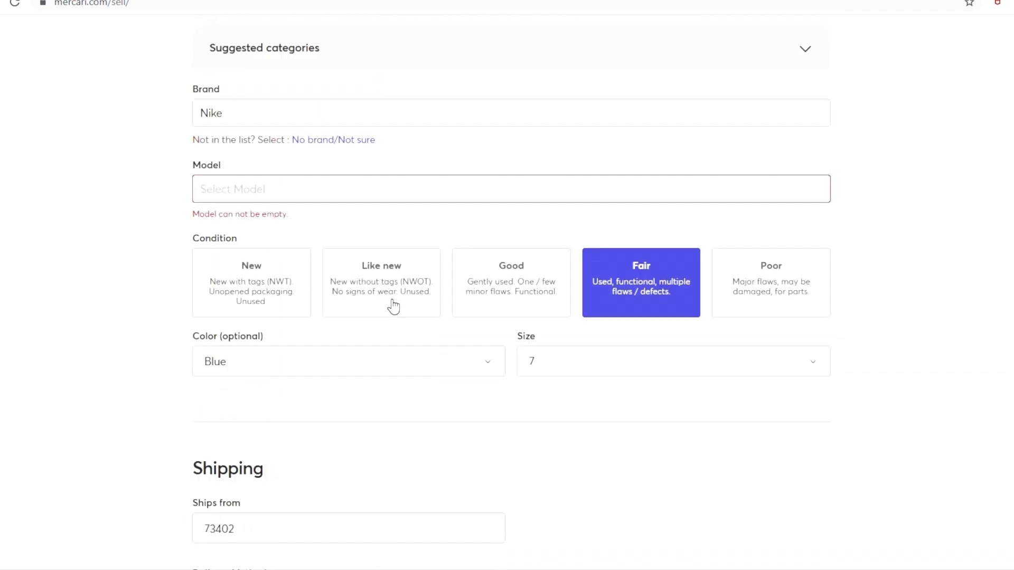
# Try to enter KD 8 and Northern Lights as the shoes' model
pyautogui.click(230, 274)
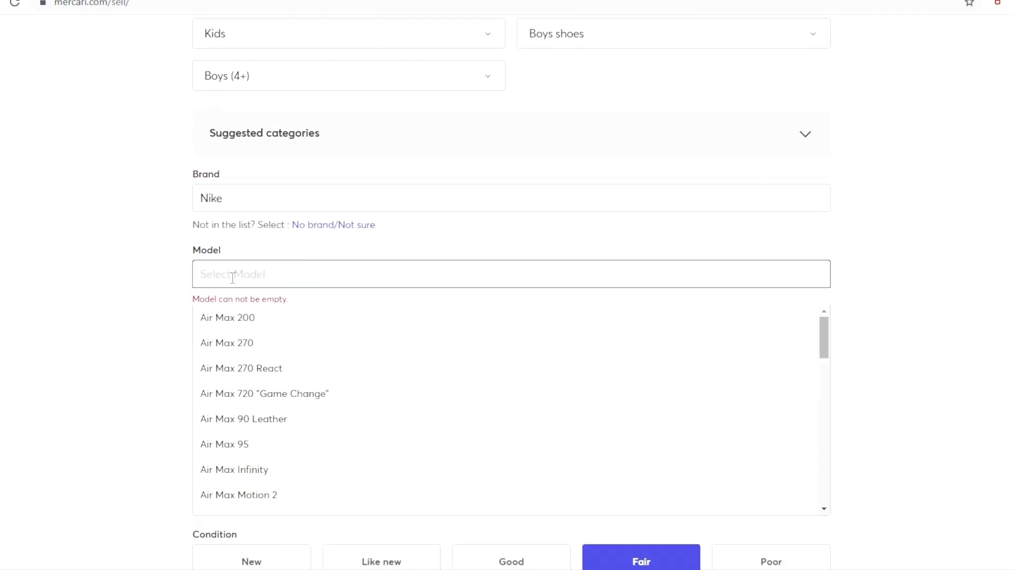
pyautogui.write('KD 8')
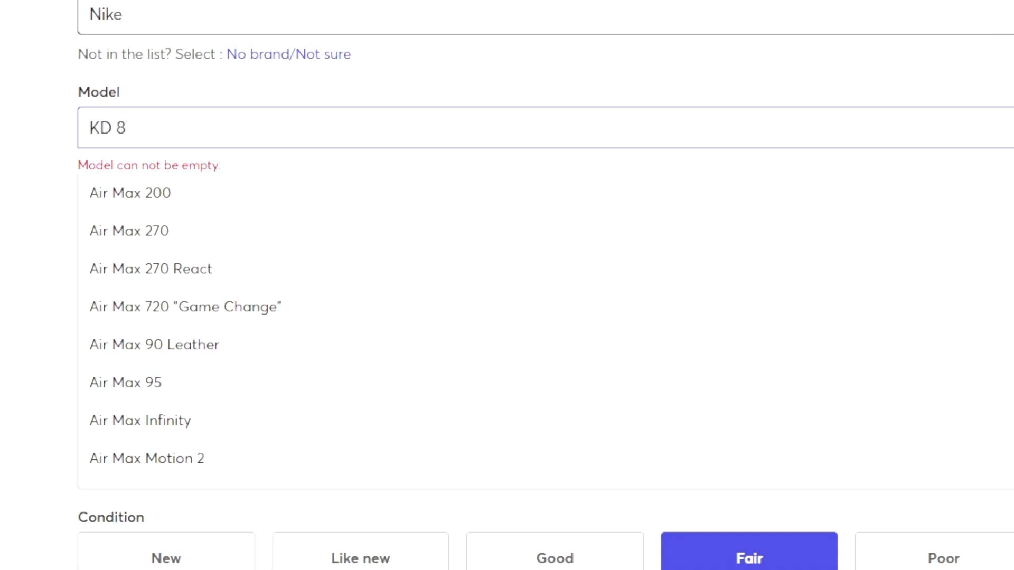
pyautogui.click(206, 132)
pyautogui.hotkey('ctrl', 'a')
pyautogui.write('Nor')
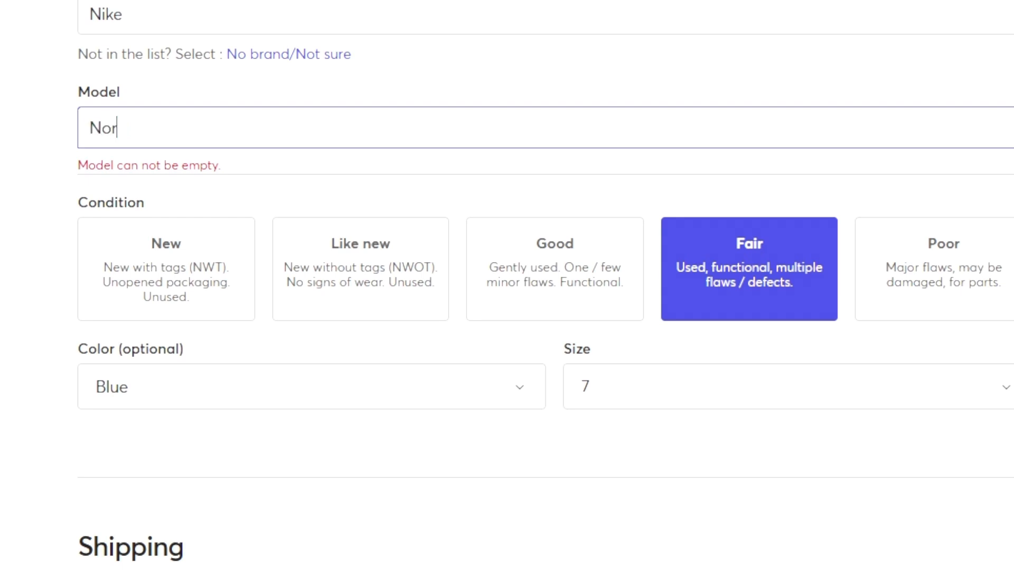
pyautogui.write('thern Lights')
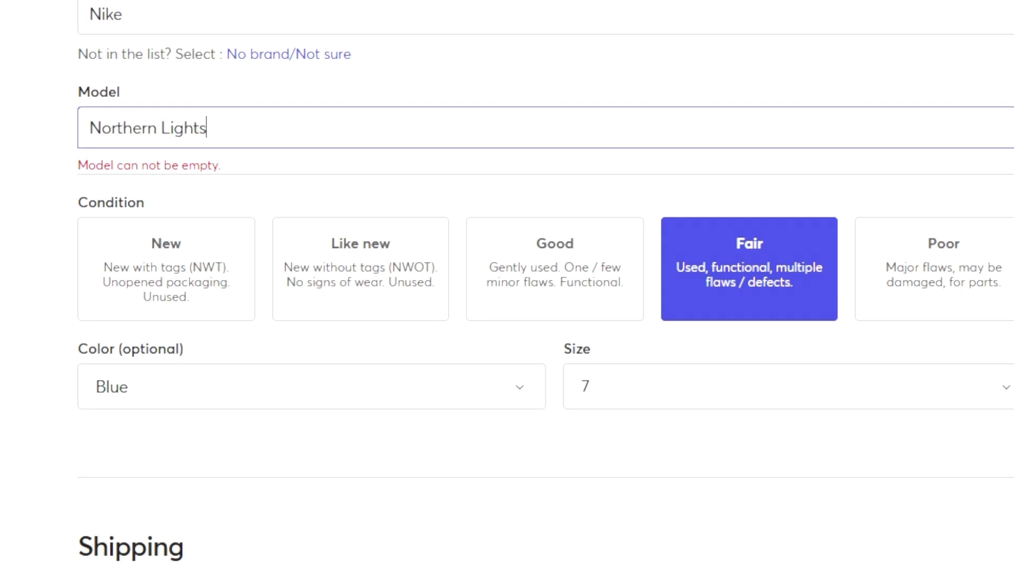
pyautogui.click(340, 100)
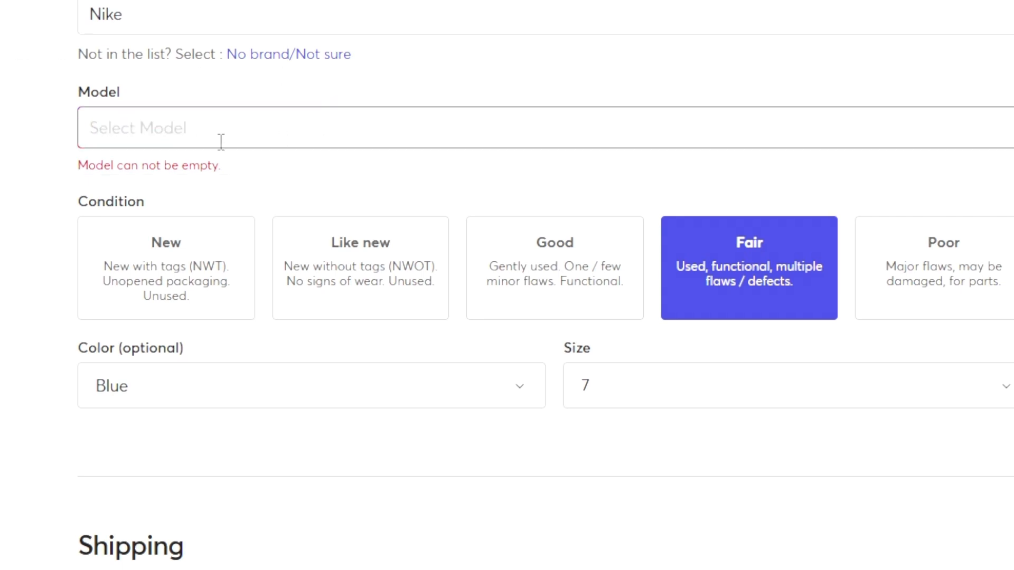
# Set the shoes' model to Other and publish the Mercari listing
pyautogui.click(260, 153)
pyautogui.scroll(-10, 221, 317)
pyautogui.scroll(5, 199, 260)
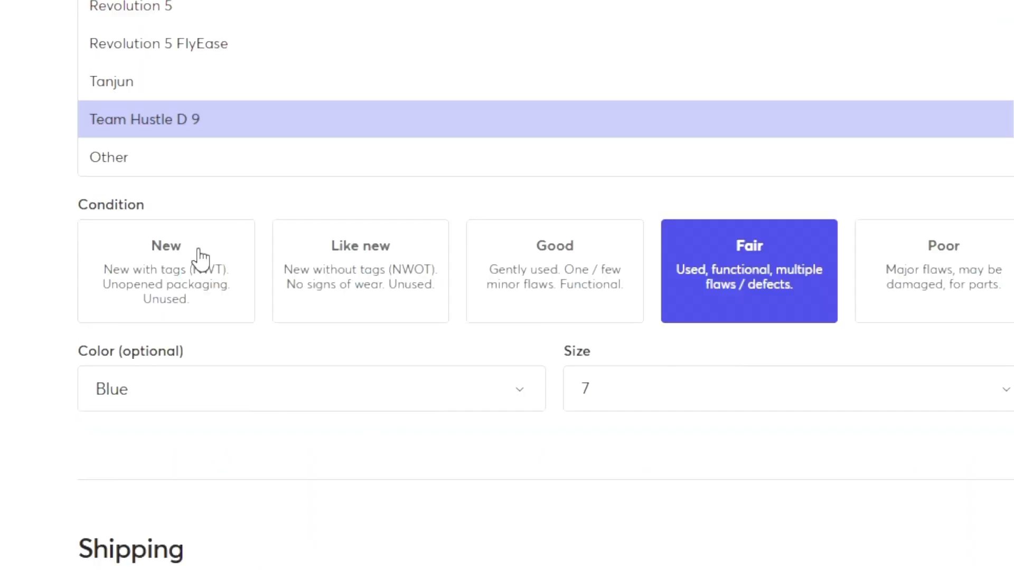
pyautogui.click(117, 290)
pyautogui.scroll(-15, 280, 285)
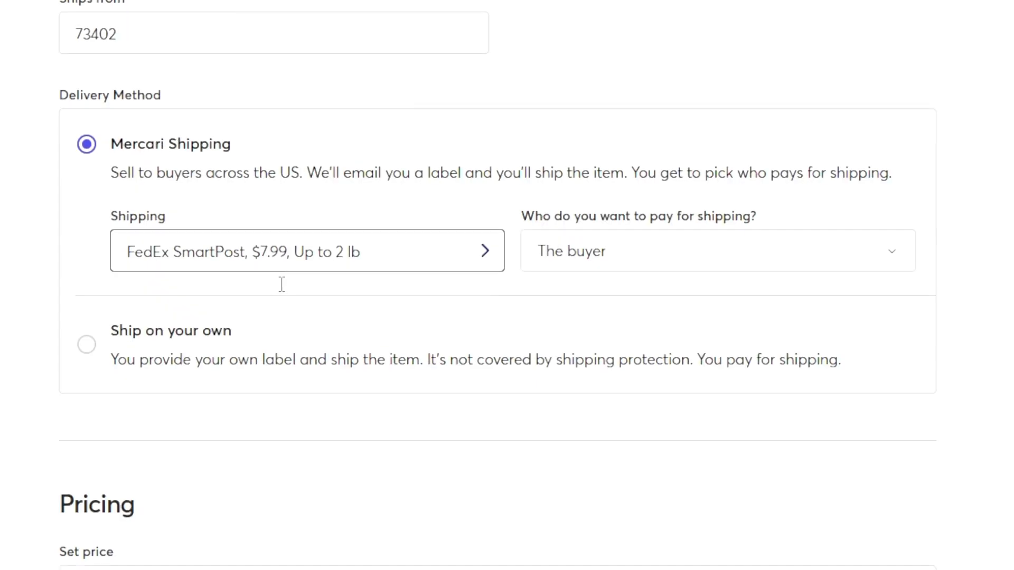
pyautogui.scroll(-2, 278, 307)
pyautogui.scroll(-3, 740, 398)
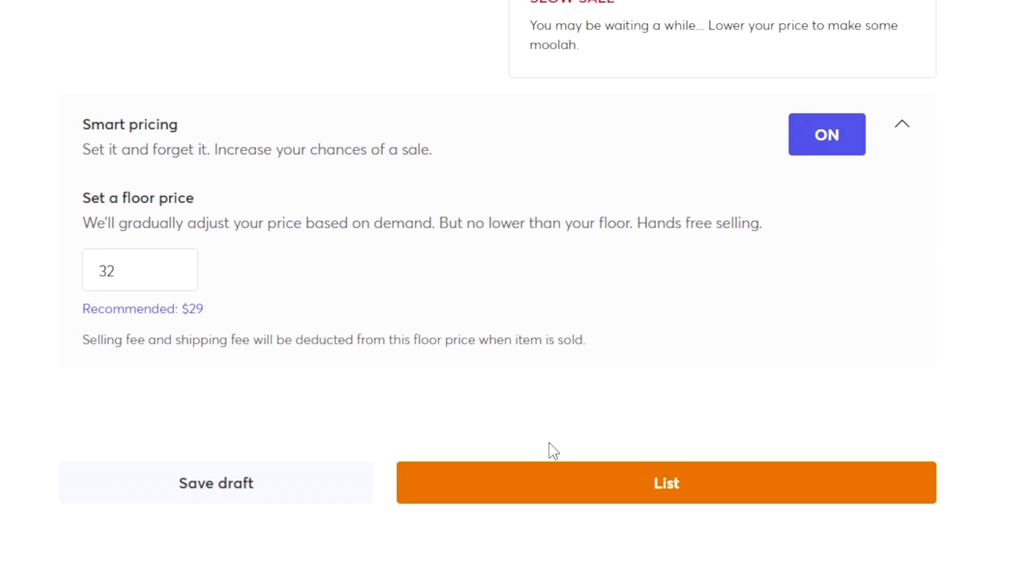
pyautogui.click(601, 494)
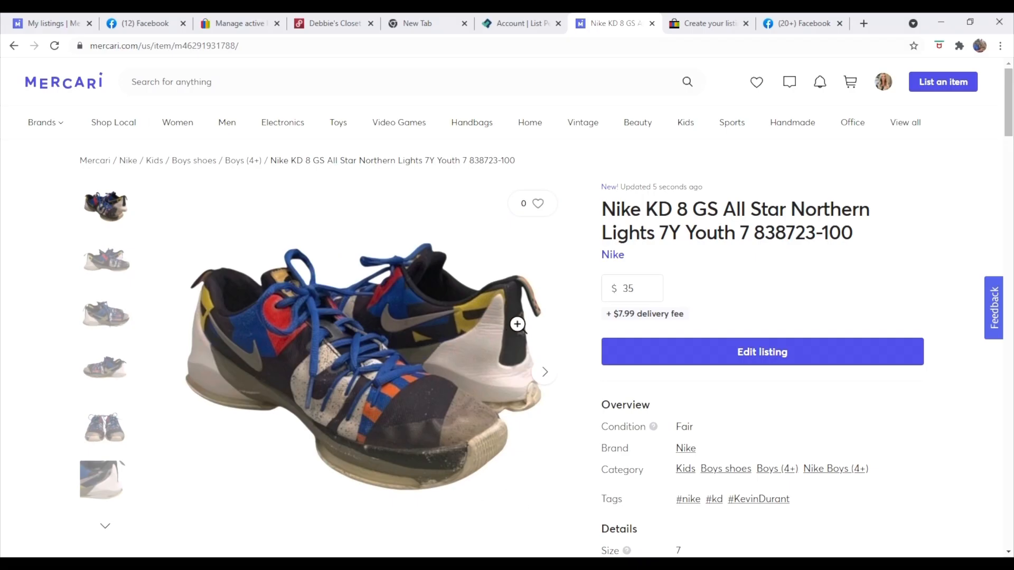
# Review the published Mercari listing's photos, including the size label, along with its overview, details and description
pyautogui.scroll(-2, 518, 323)
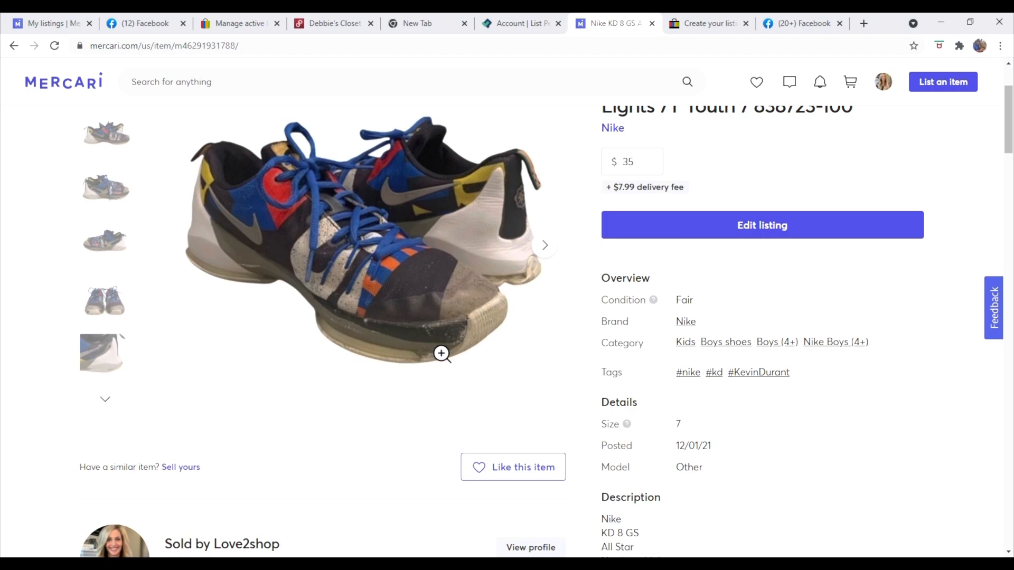
pyautogui.click(98, 320)
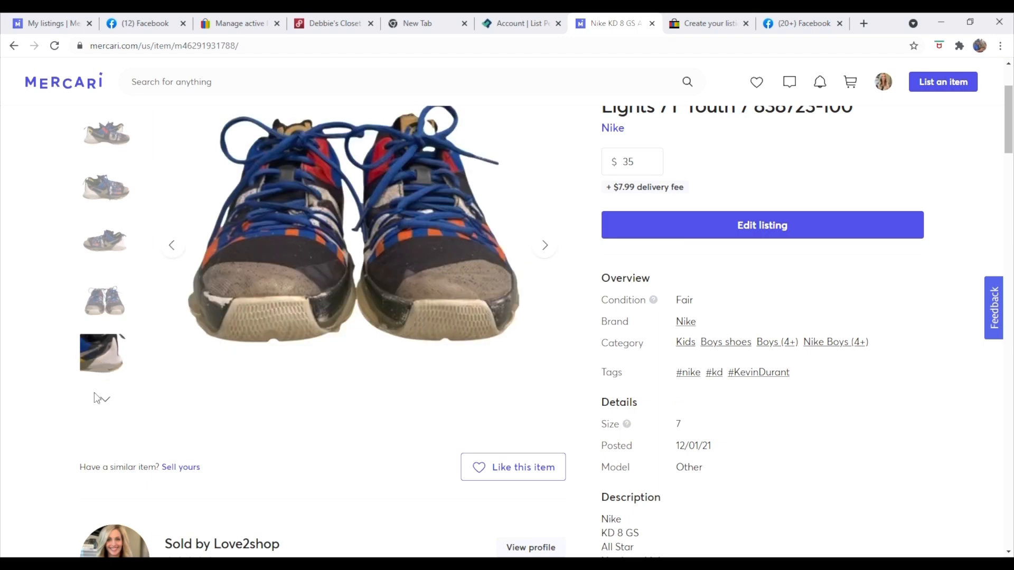
pyautogui.click(104, 399)
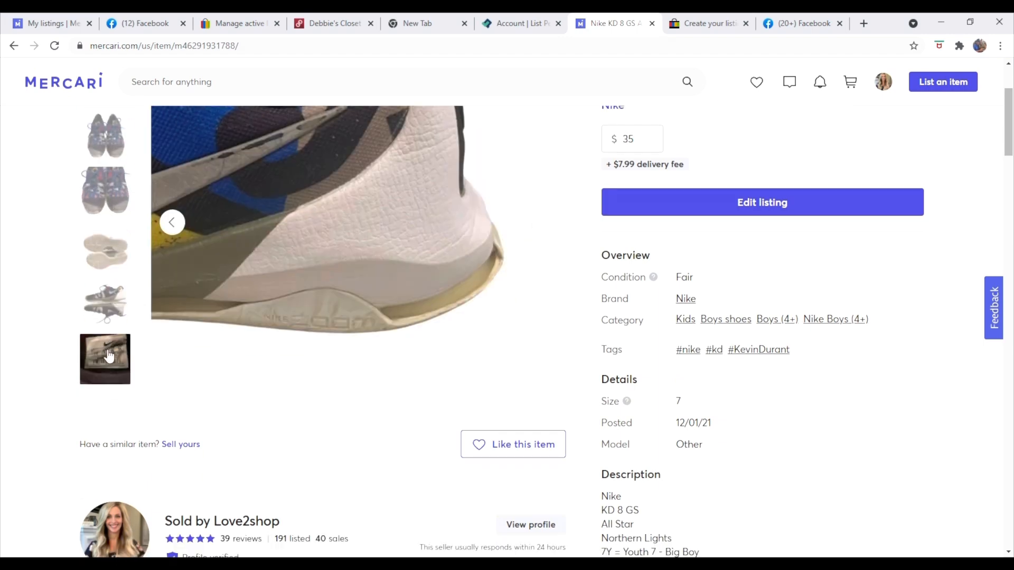
pyautogui.click(105, 367)
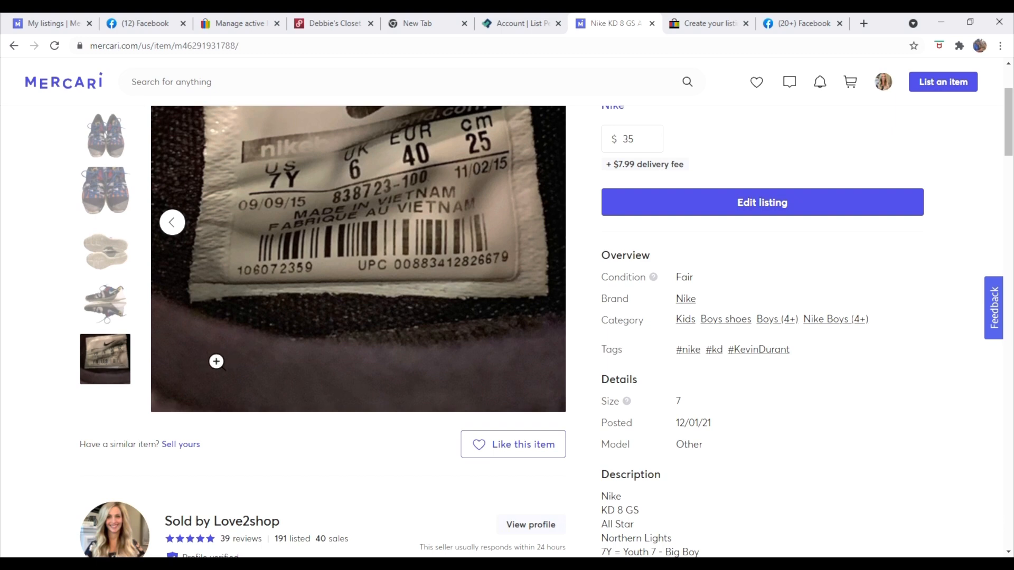
pyautogui.moveTo(108, 208)
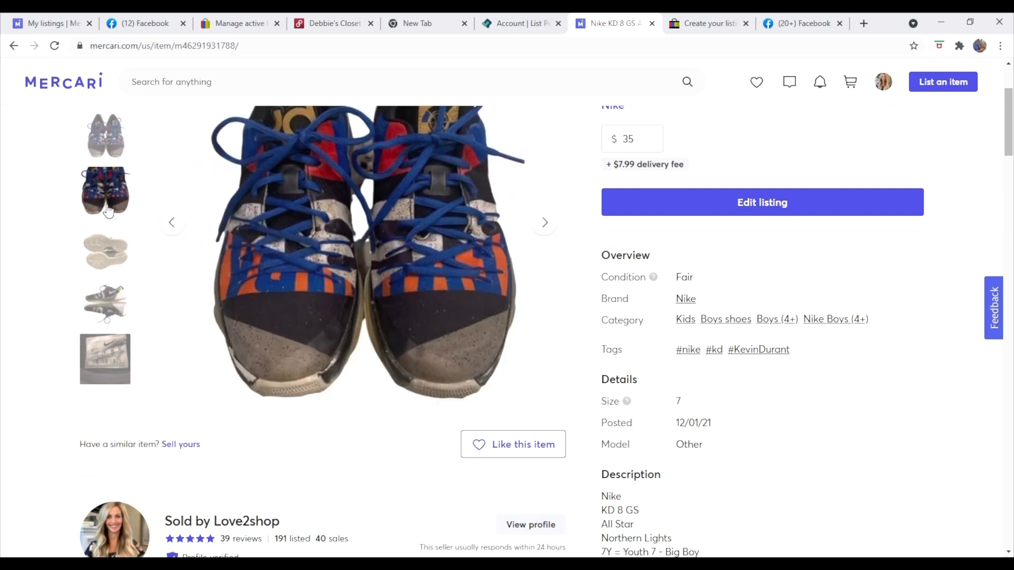
pyautogui.moveTo(103, 288)
pyautogui.scroll(-2, 182, 296)
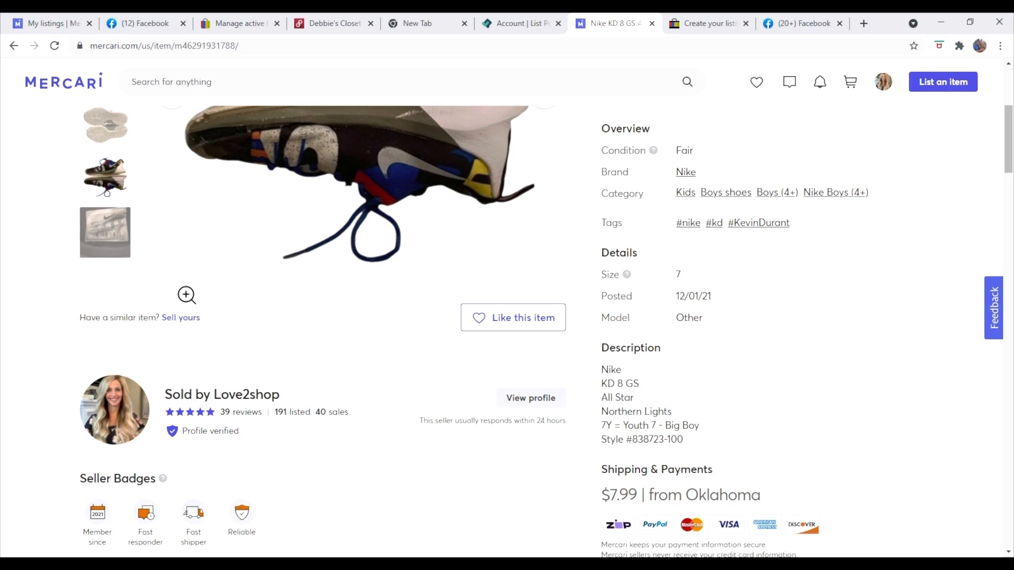
pyautogui.scroll(-1, 184, 291)
pyautogui.scroll(2, 182, 287)
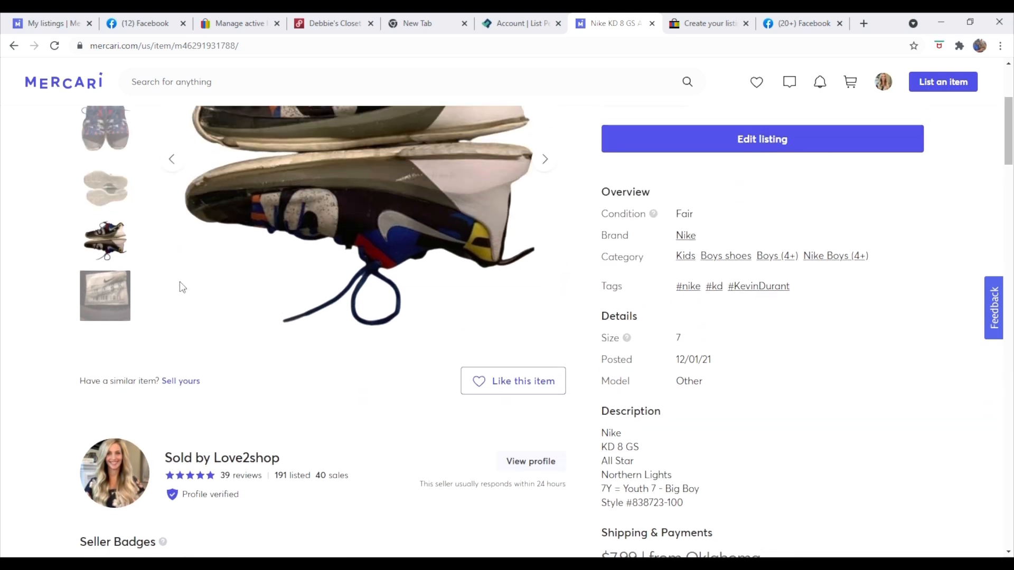
pyautogui.scroll(-2, 464, 298)
pyautogui.scroll(-2, 463, 299)
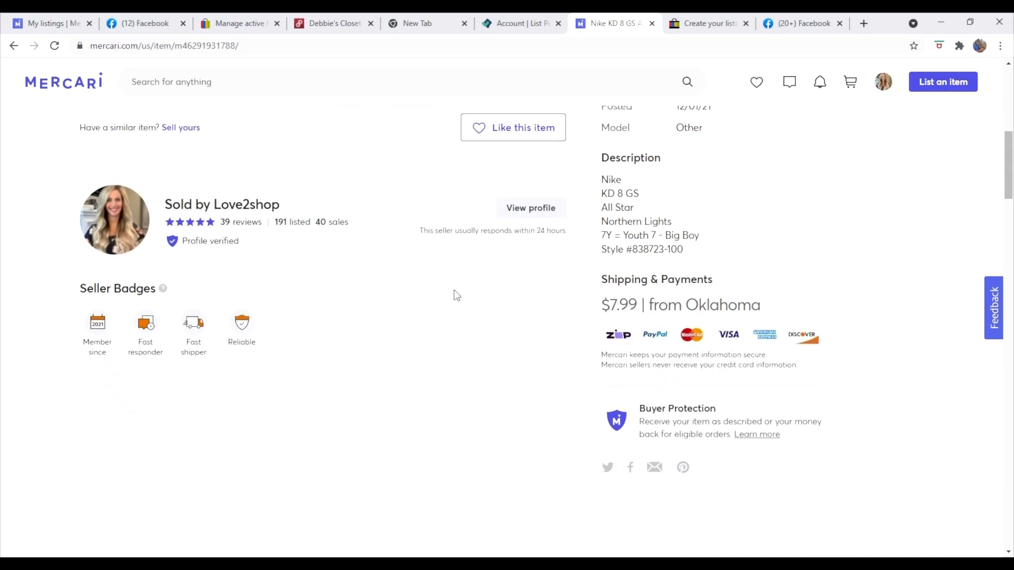
pyautogui.scroll(5, 456, 294)
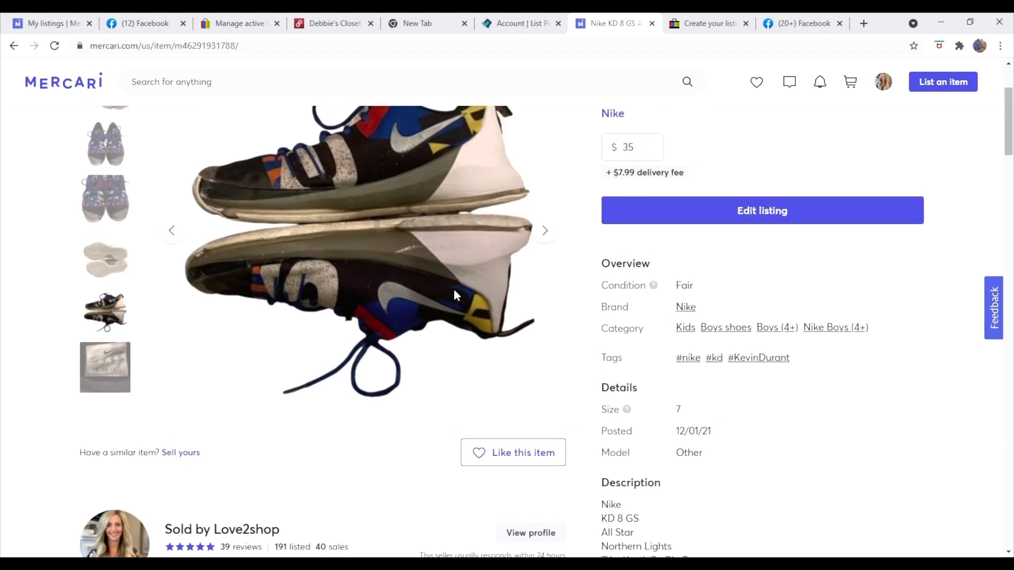
# Switch from the eBay draft to the Poshmark closet and open the Nike KD 8 shoe listing for editing
pyautogui.click(697, 22)
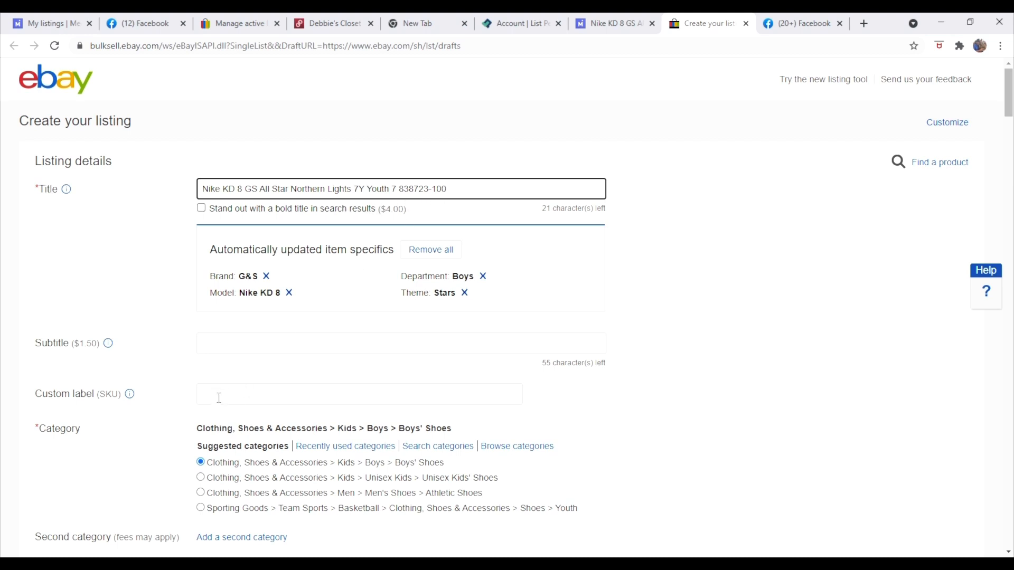
pyautogui.click(337, 491)
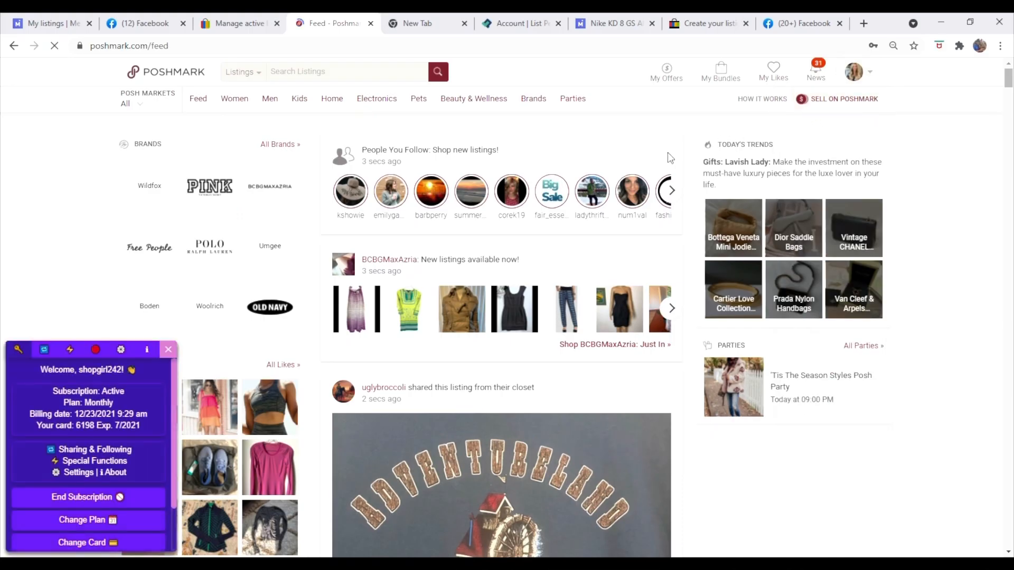
pyautogui.scroll(-2, 346, 364)
pyautogui.scroll(2, 355, 387)
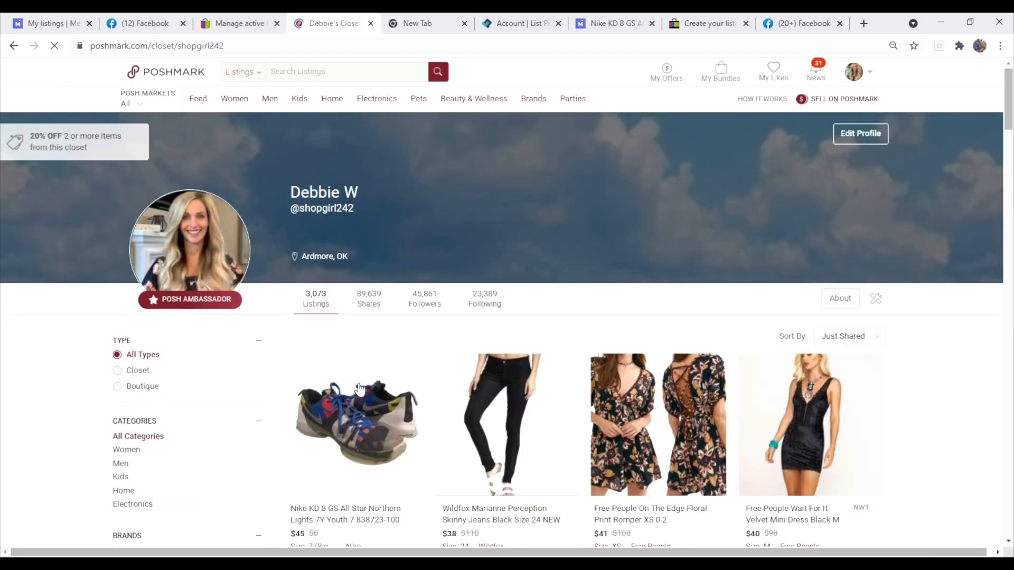
pyautogui.scroll(-2, 358, 376)
pyautogui.click(350, 391)
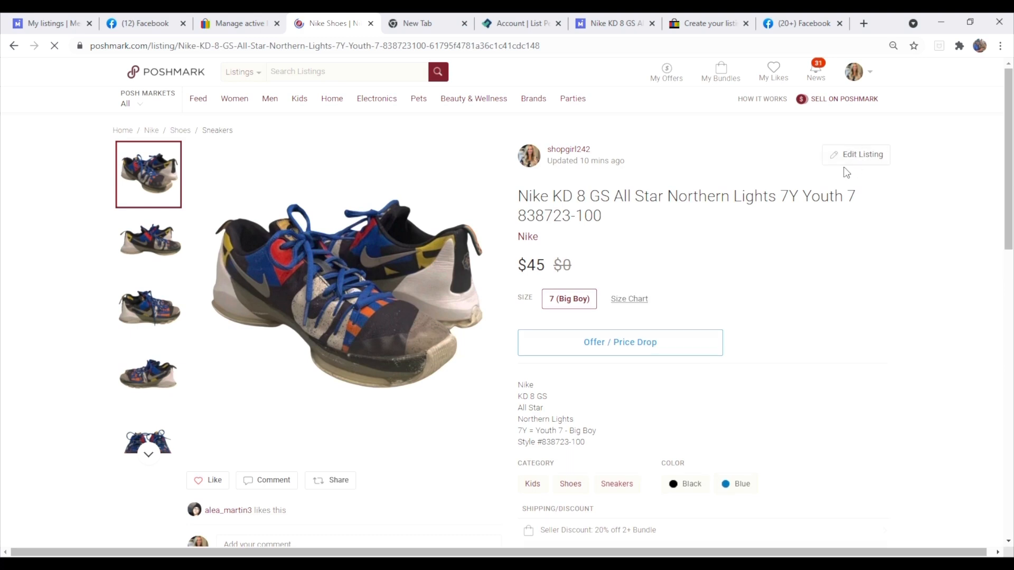
pyautogui.scroll(-1, 715, 192)
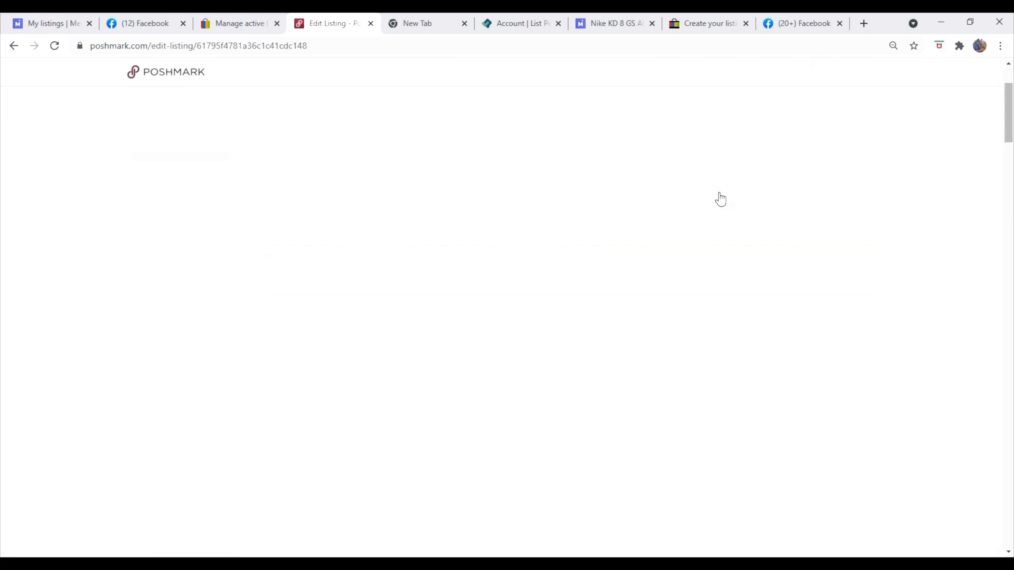
# Copy the Listing SKU from the Poshmark listing's private additional details
pyautogui.scroll(-10, 713, 199)
pyautogui.scroll(-10, 697, 216)
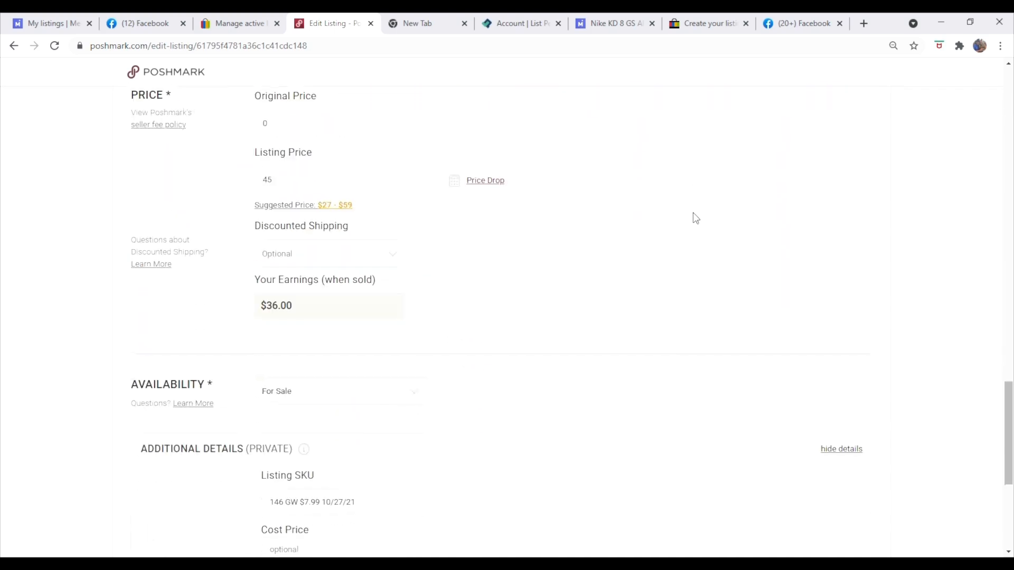
pyautogui.scroll(-1, 450, 230)
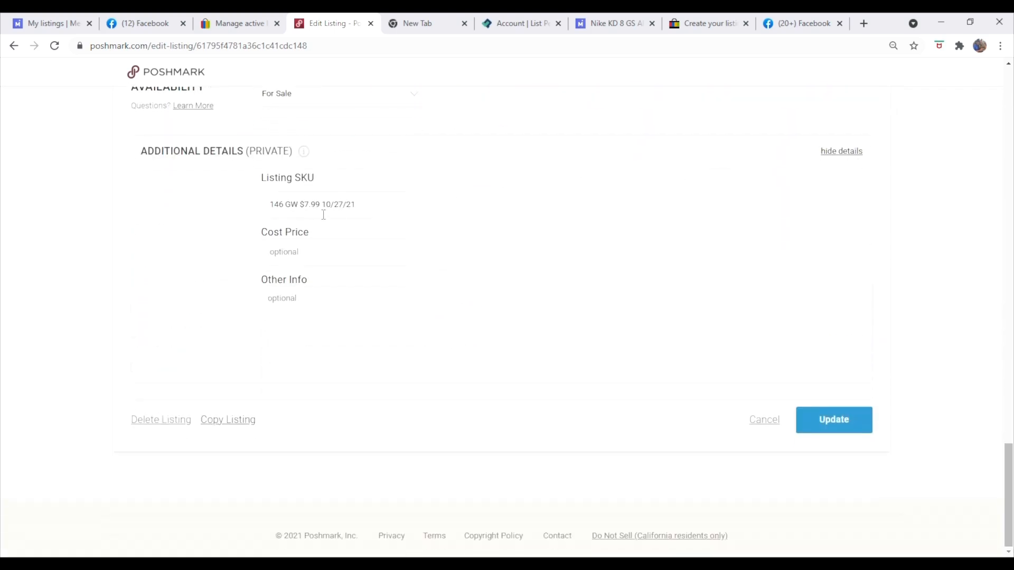
pyautogui.moveTo(372, 208); pyautogui.dragTo(235, 202)
pyautogui.hotkey('ctrl', 'c')
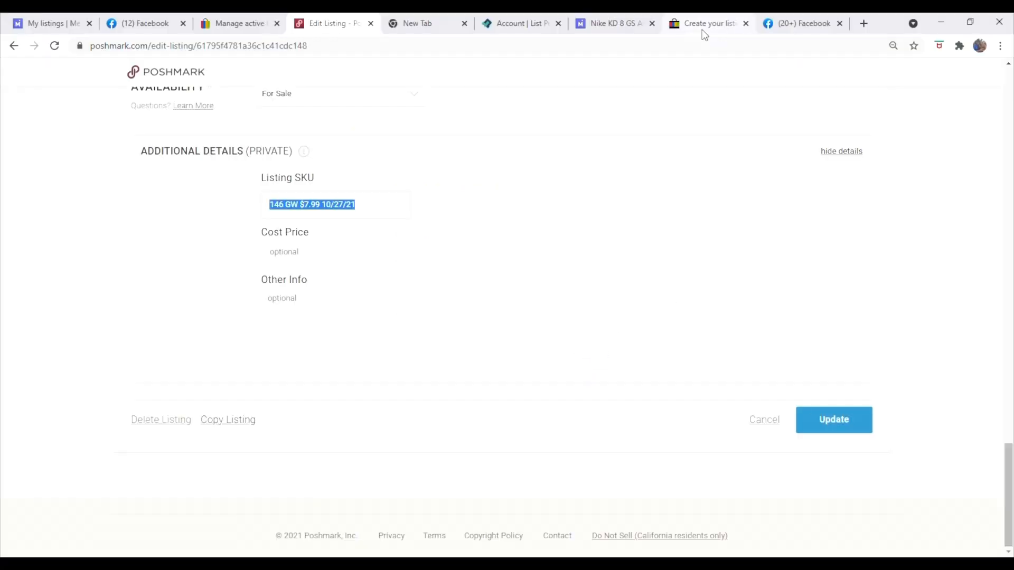
# Paste the copied SKU into the eBay draft's custom label and change its date to 12/1/21
pyautogui.click(703, 27)
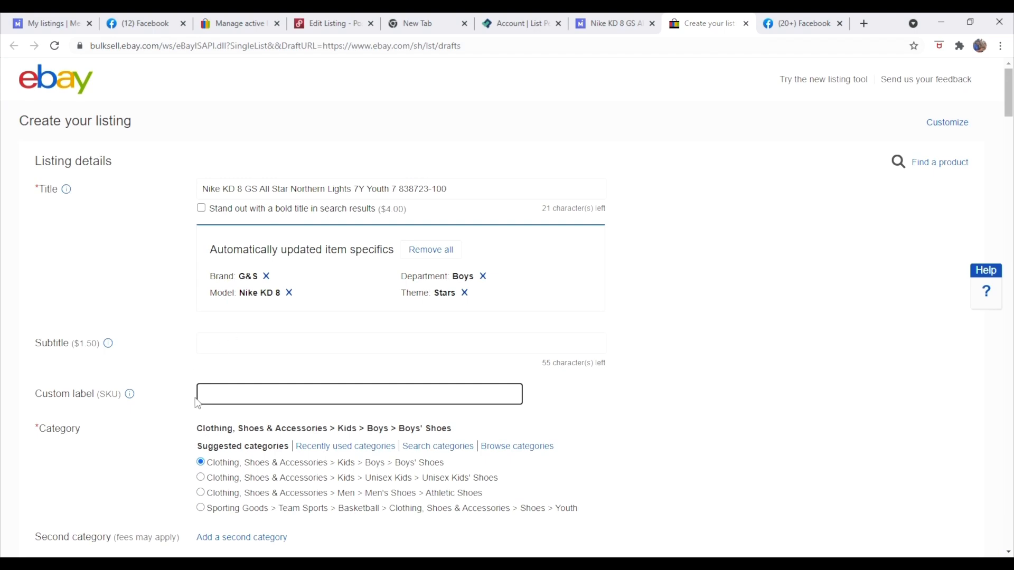
pyautogui.hotkey('ctrl', 'v')
pyautogui.moveTo(585, 306); pyautogui.dragTo(534, 306)
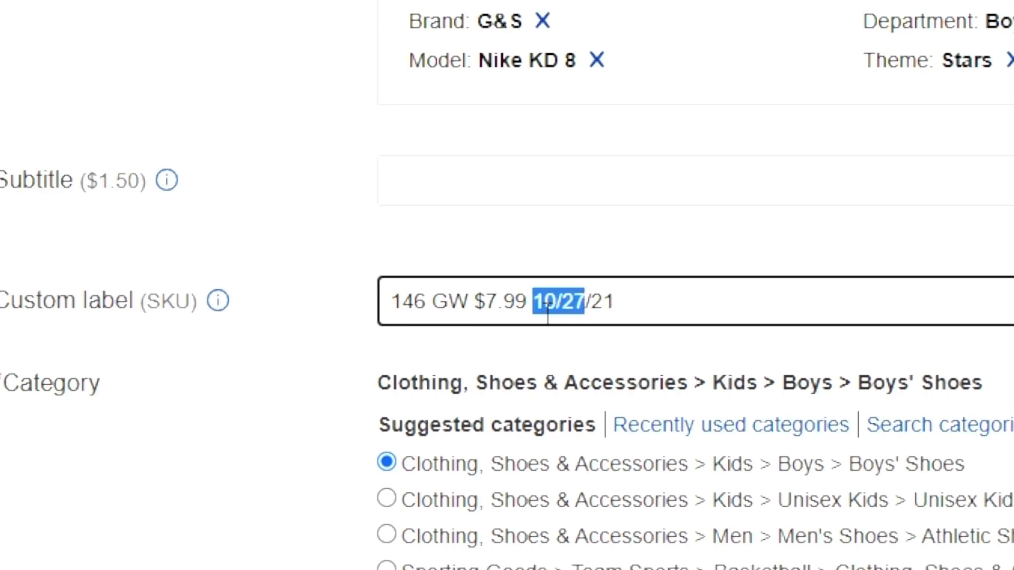
pyautogui.write('12/1')
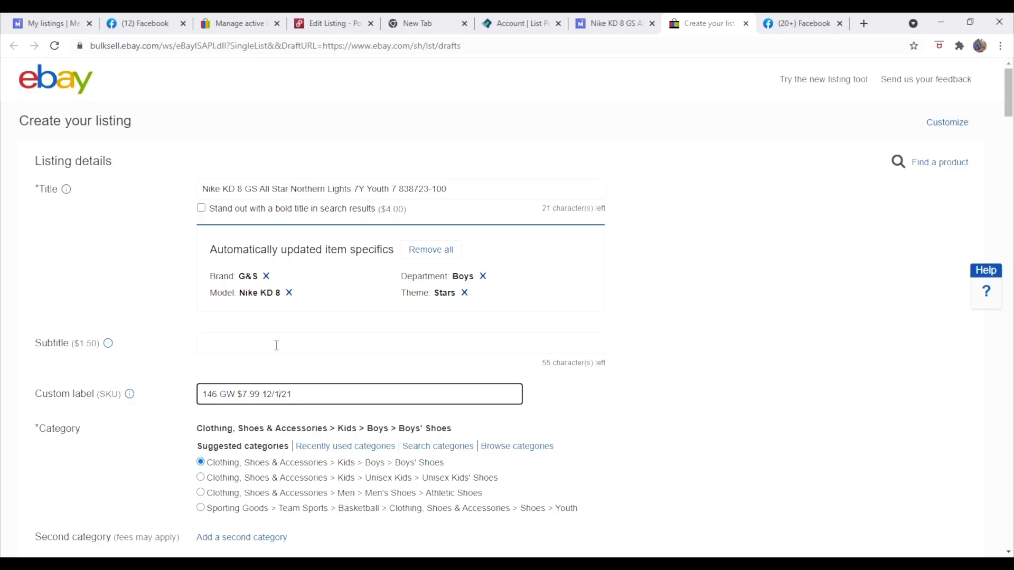
# Set the eBay draft's first store category to Shoes
pyautogui.scroll(-2, 277, 346)
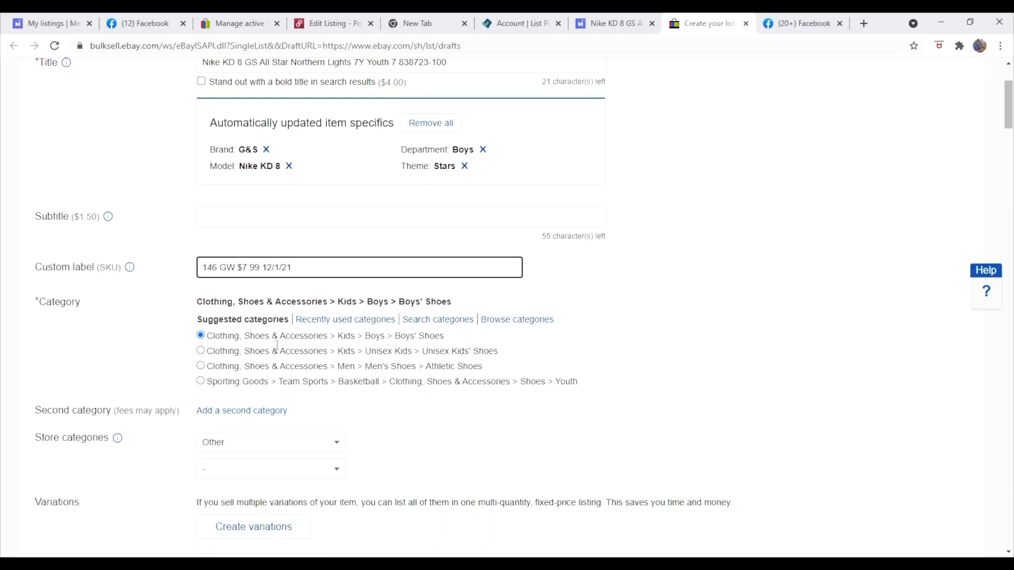
pyautogui.scroll(-2, 293, 445)
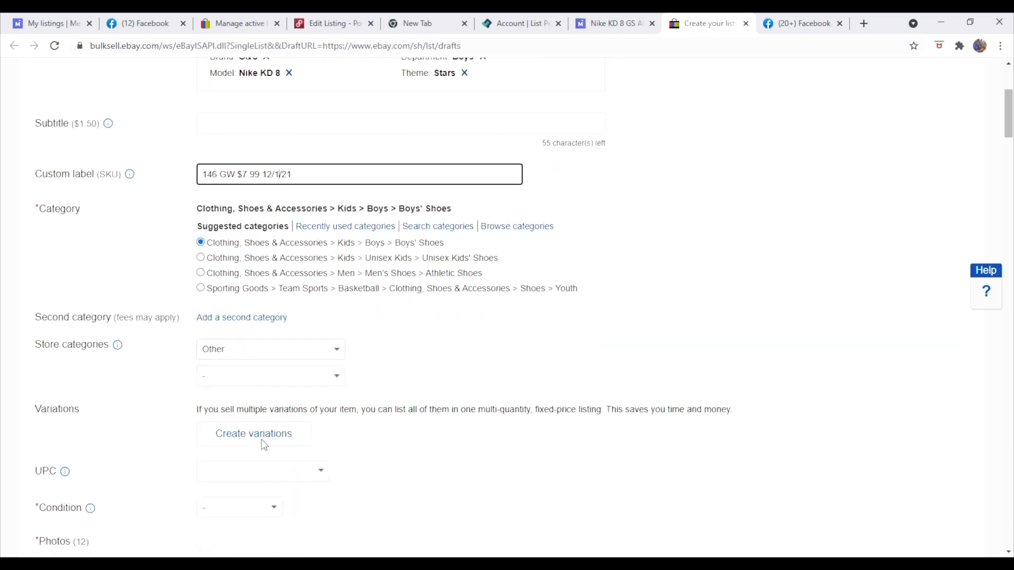
pyautogui.click(232, 322)
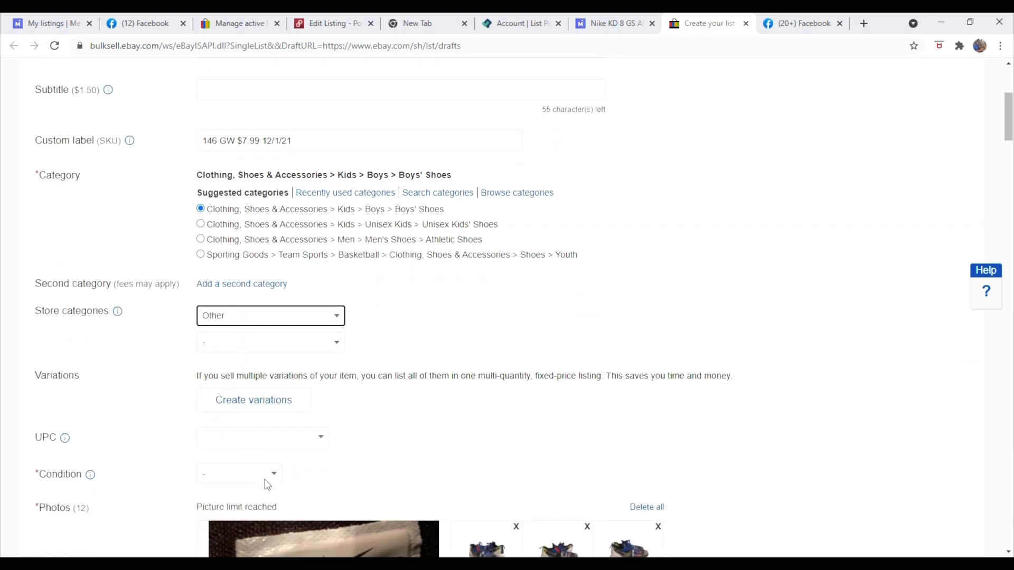
pyautogui.scroll(-2, 200, 361)
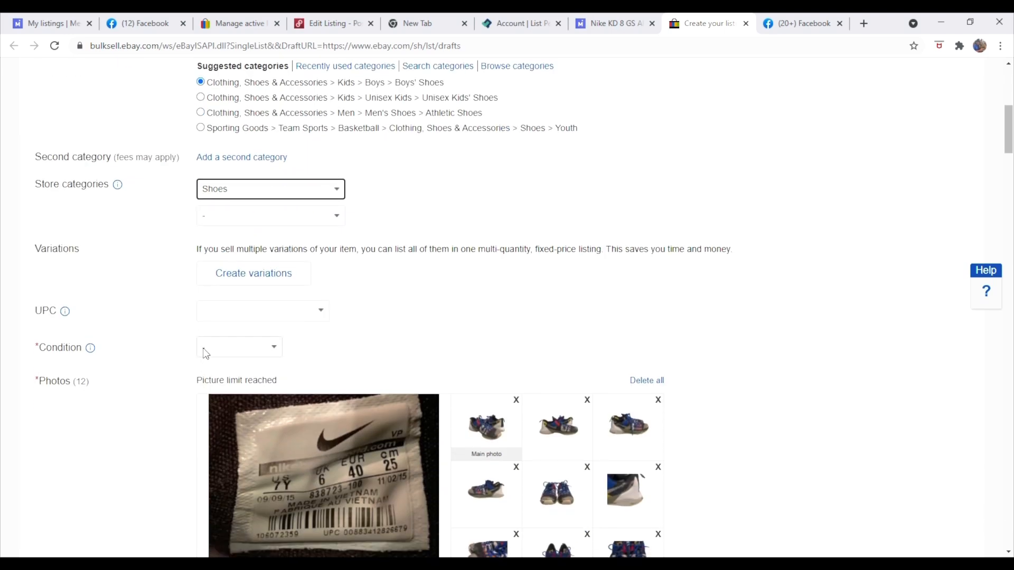
pyautogui.click(235, 314)
pyautogui.scroll(-2, 240, 316)
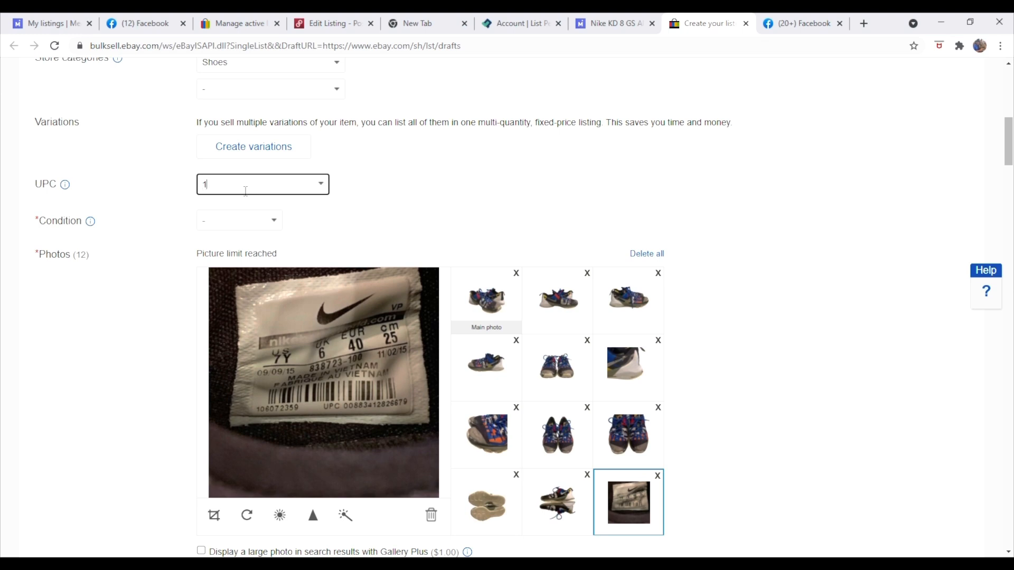
pyautogui.write('008')
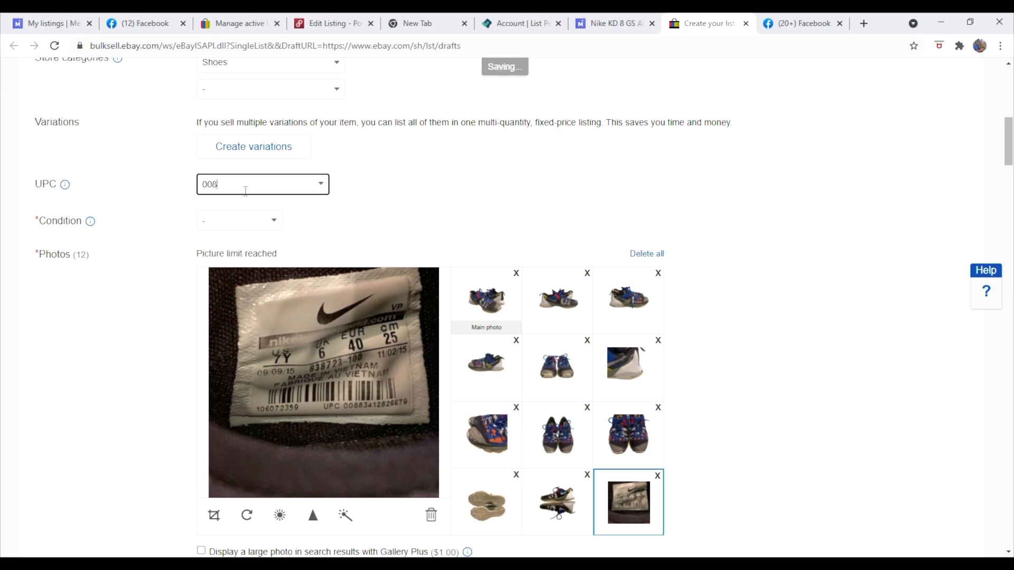
pyautogui.write('83412826679')
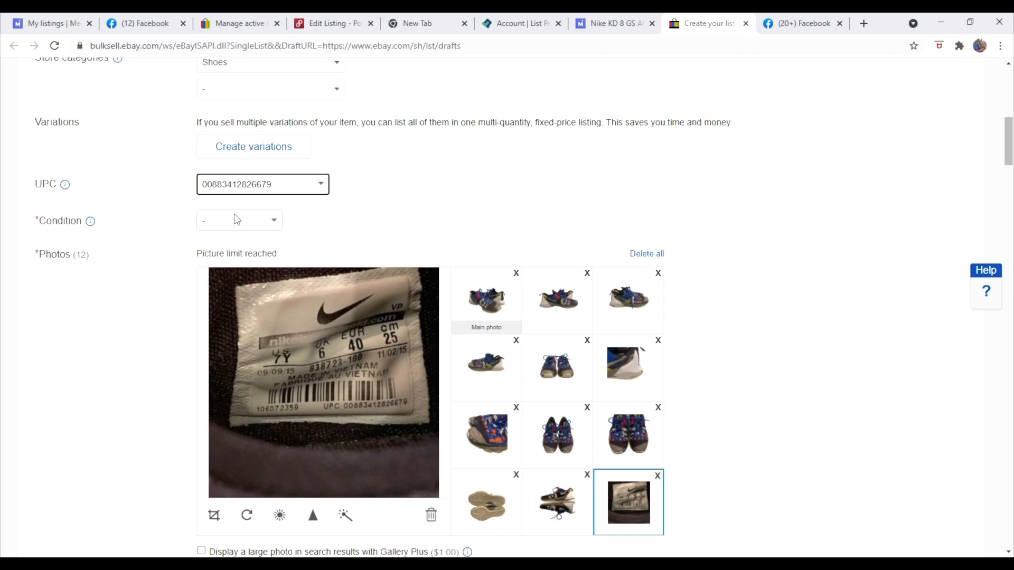
# Set the condition to Pre-owned and enter the condition description "pre-owned, please see photos"
pyautogui.click(236, 220)
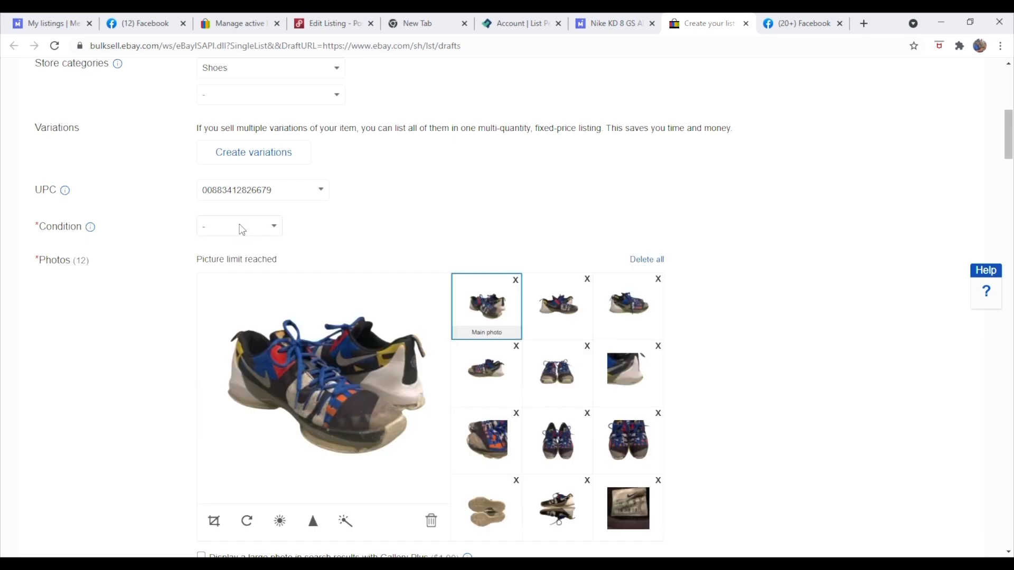
pyautogui.click(239, 224)
pyautogui.click(240, 290)
pyautogui.click(245, 290)
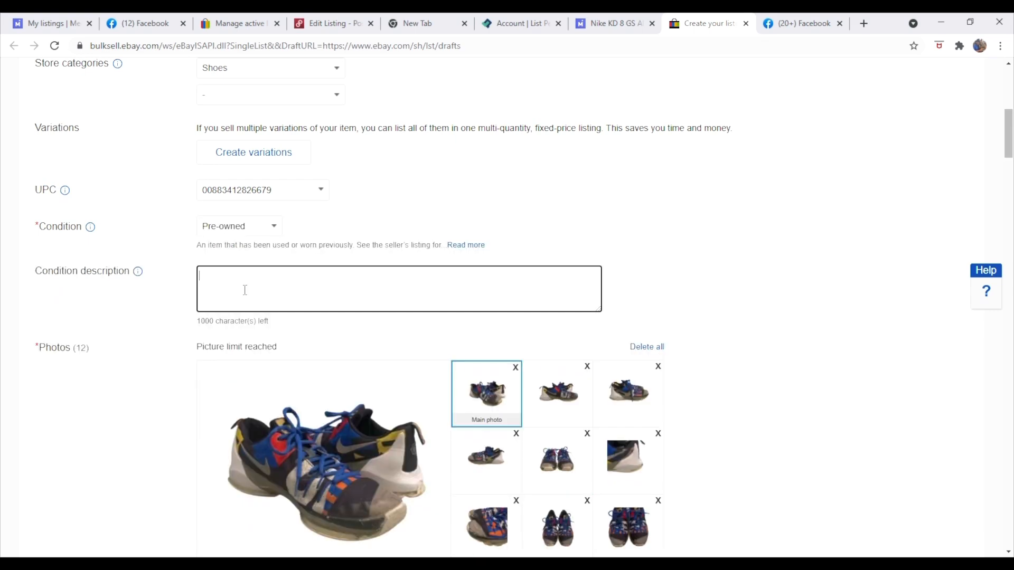
pyautogui.write('pre-owned, please see photos')
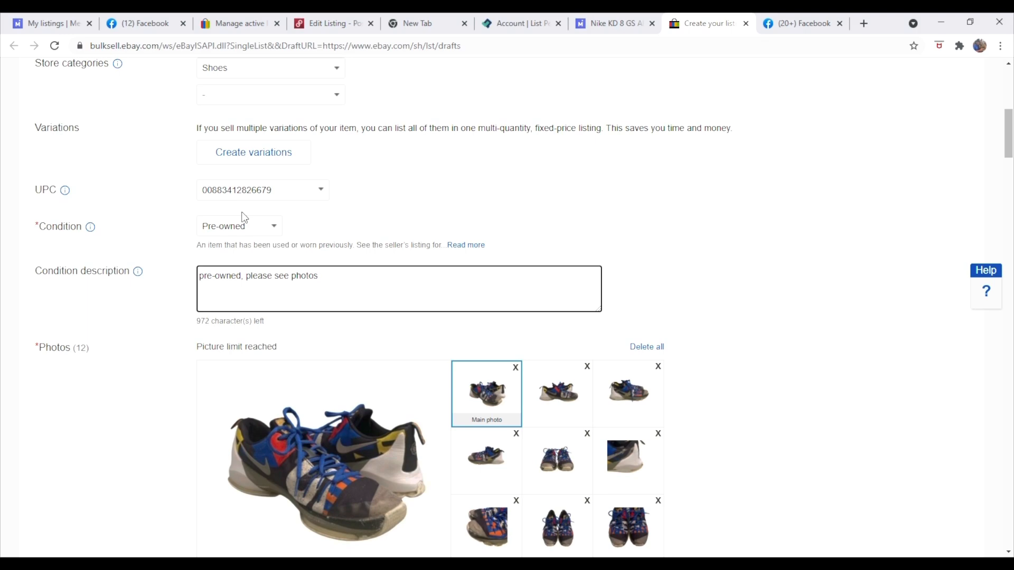
# Replace the brand in the required item specifics with Nike and set the US shoe size to 7
pyautogui.scroll(-10, 338, 262)
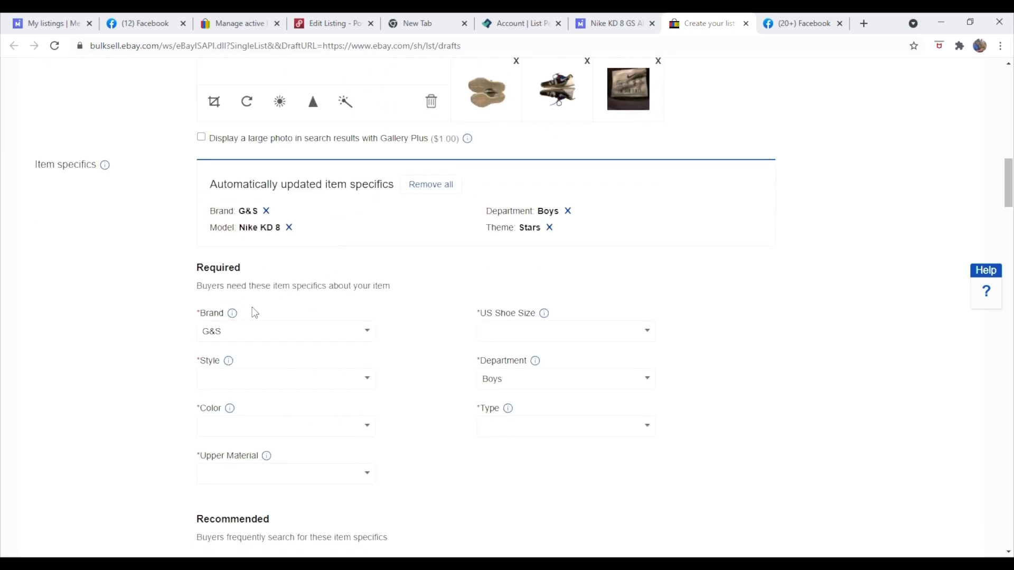
pyautogui.click(240, 338)
pyautogui.hotkey('ctrl', 'a')
pyautogui.write('Nike')
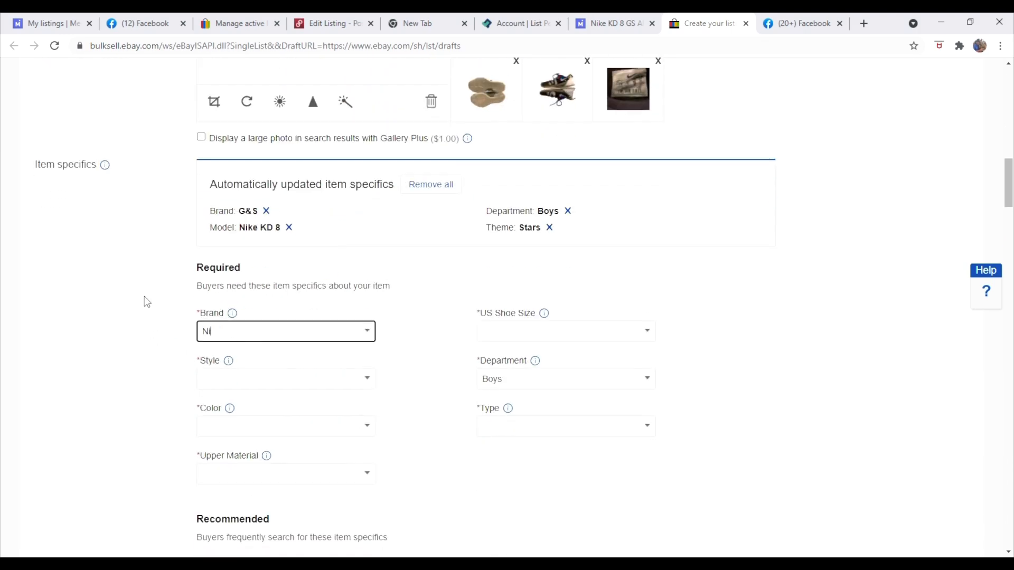
pyautogui.click(538, 339)
pyautogui.write('7')
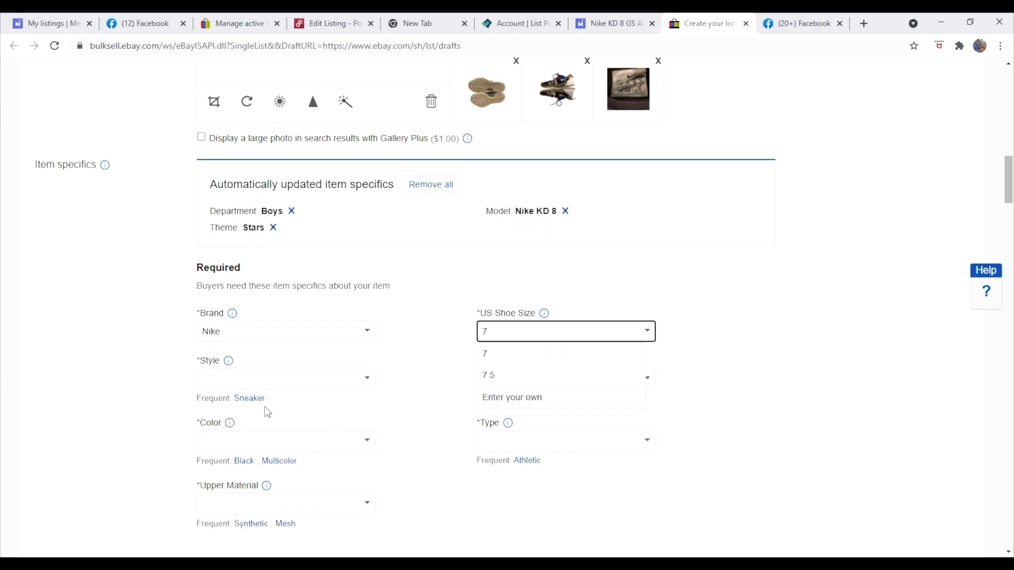
# Fill the remaining required item specifics with style Sneaker, color Multicolor, type Athletic and upper material Synthetic
pyautogui.click(256, 400)
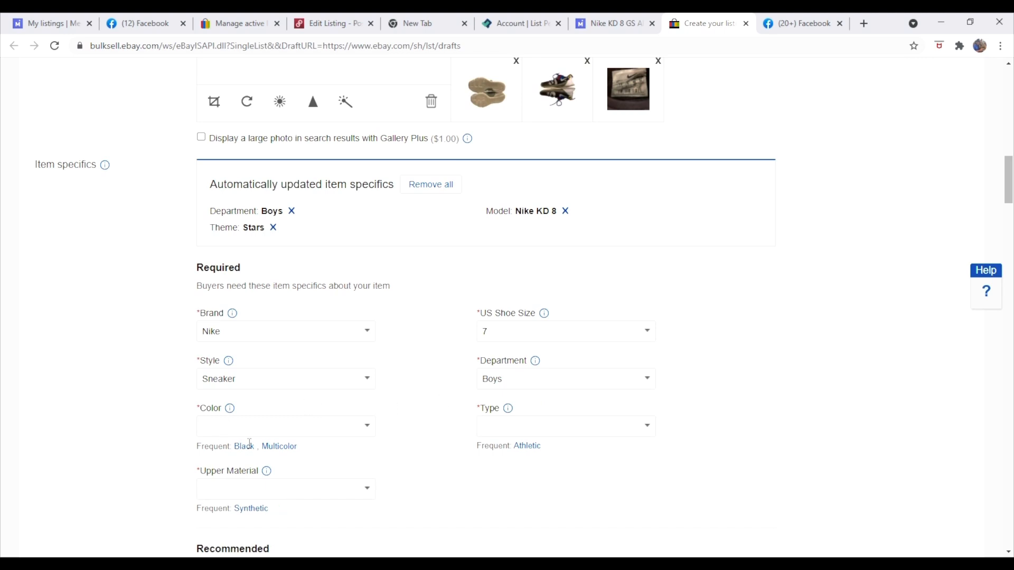
pyautogui.click(267, 447)
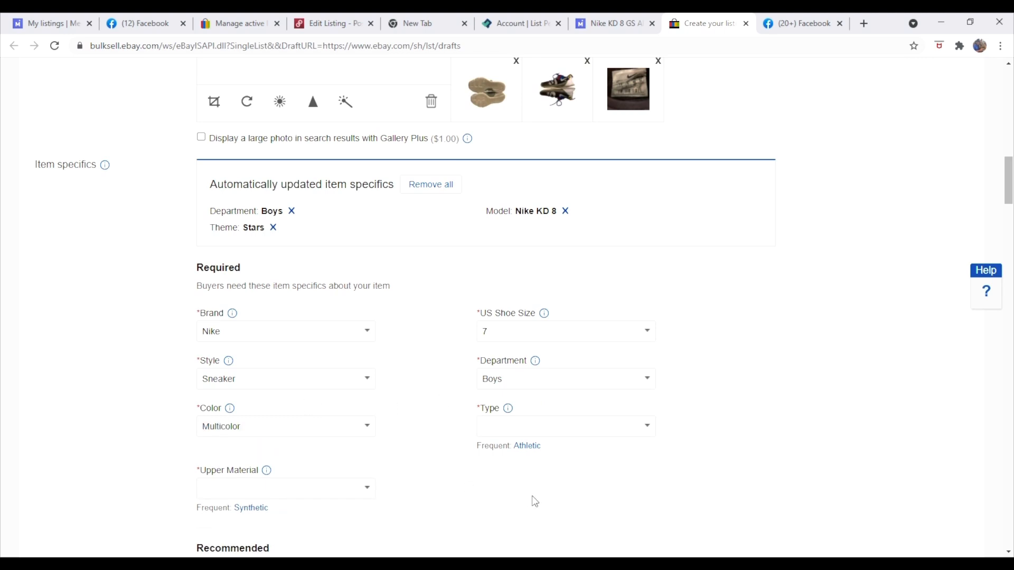
pyautogui.click(527, 446)
pyautogui.scroll(-2, 476, 449)
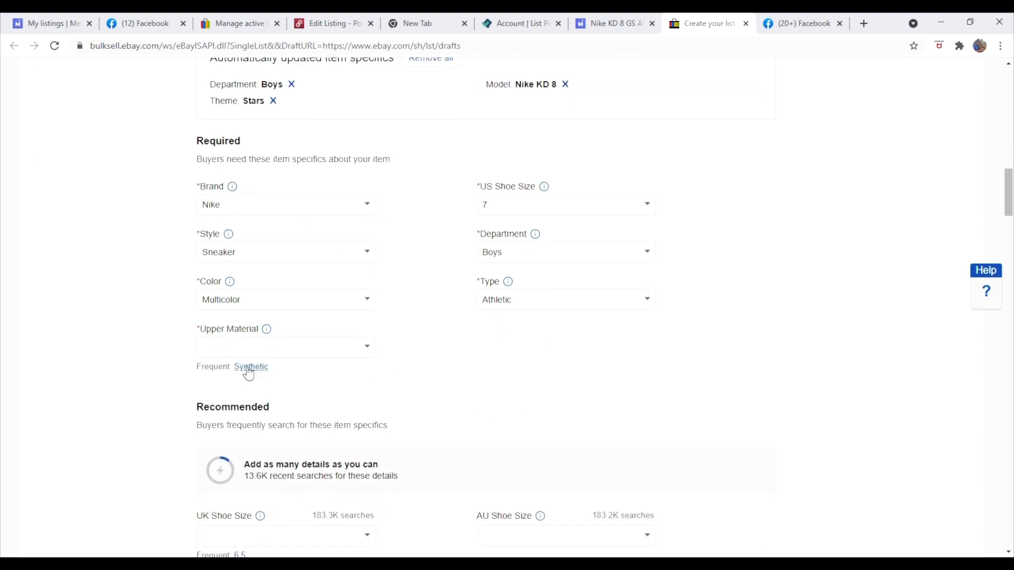
pyautogui.click(244, 367)
# Check the size label photo and set the UK shoe size in the recommended item specifics to 6
pyautogui.scroll(-2, 245, 370)
pyautogui.scroll(-2, 265, 357)
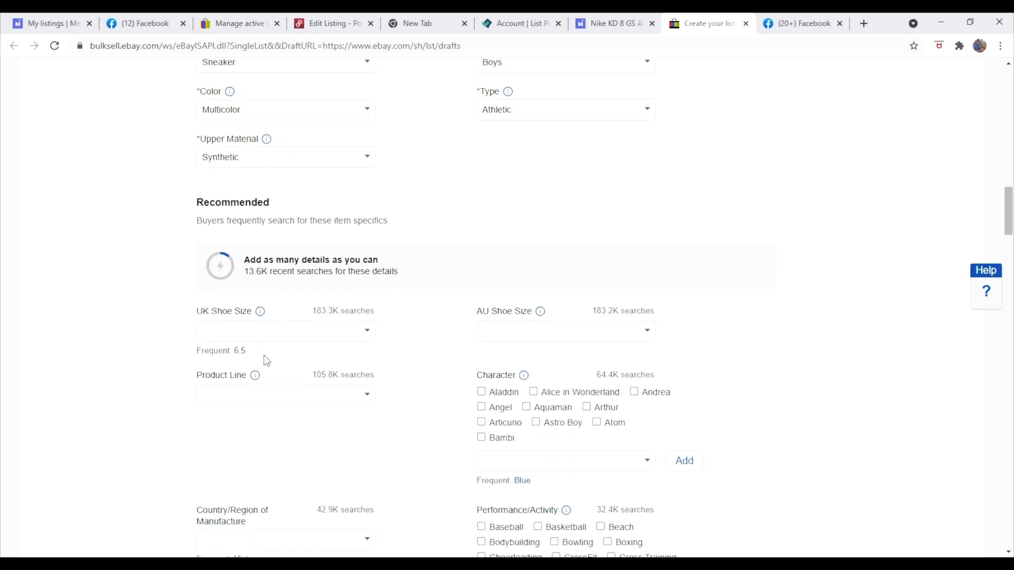
pyautogui.scroll(2, 350, 296)
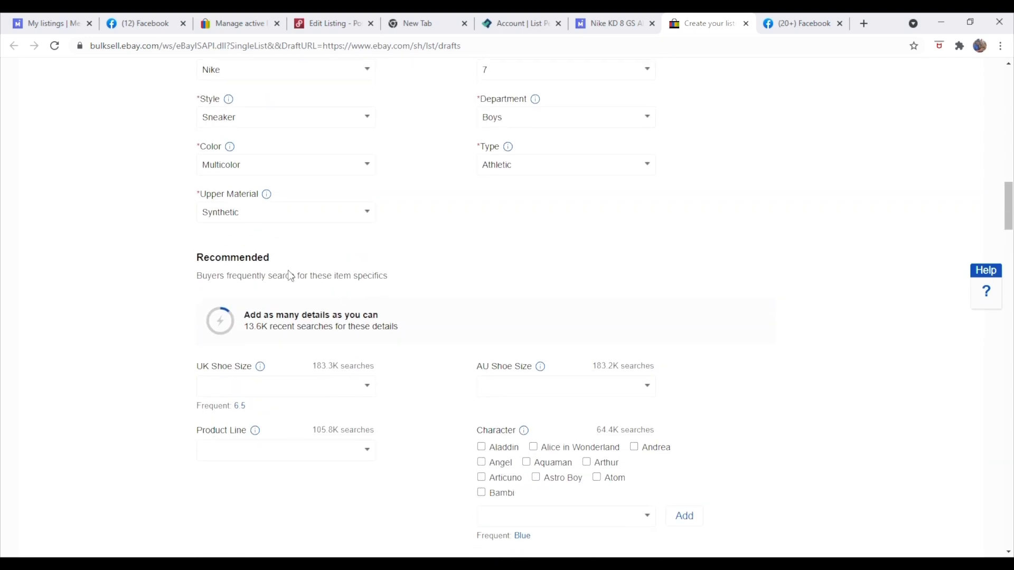
pyautogui.scroll(8, 317, 290)
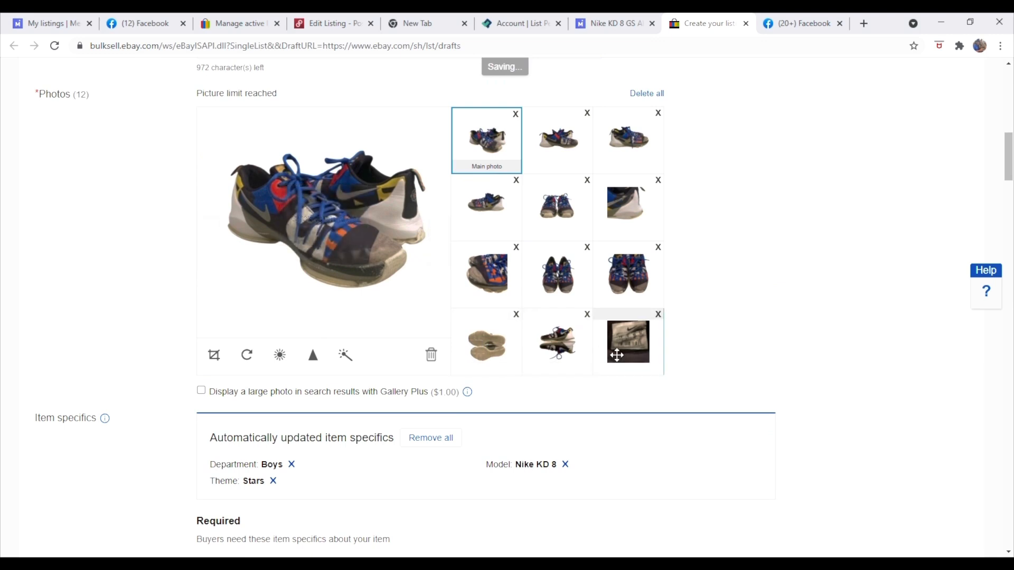
pyautogui.click(624, 357)
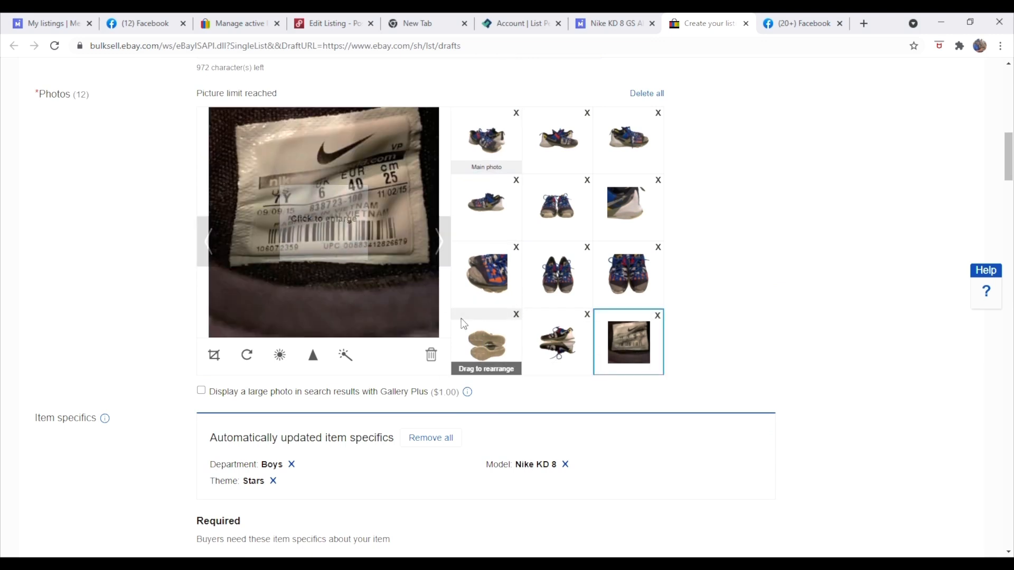
pyautogui.scroll(-2, 458, 326)
pyautogui.scroll(1, 454, 321)
pyautogui.scroll(-10, 451, 317)
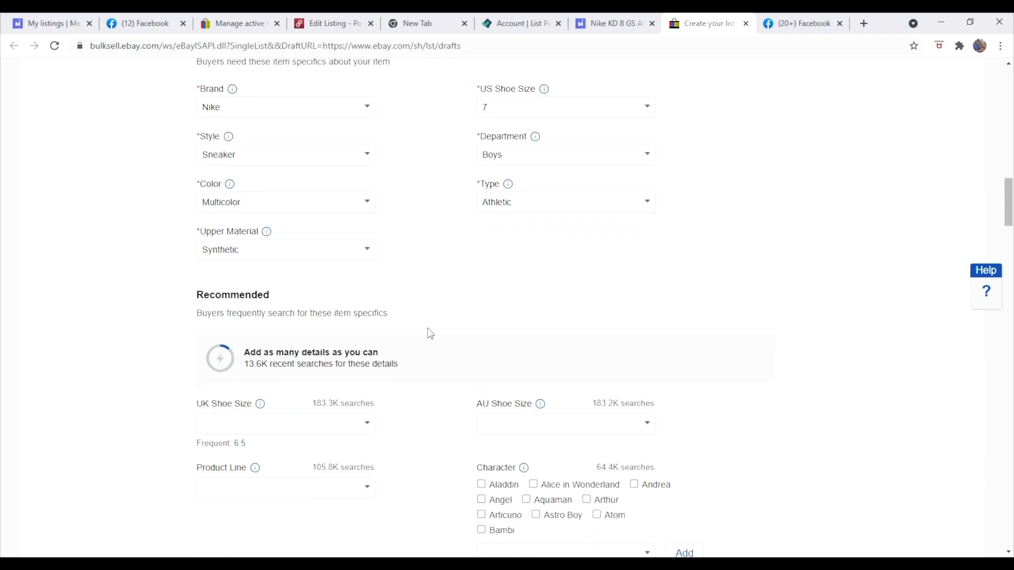
pyautogui.click(223, 209)
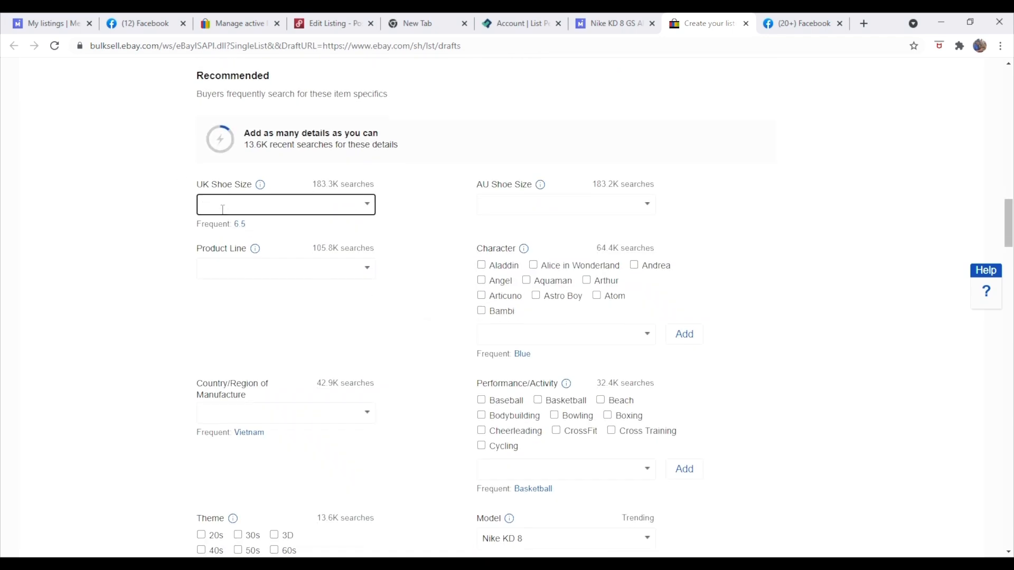
pyautogui.write('6')
pyautogui.click(475, 225)
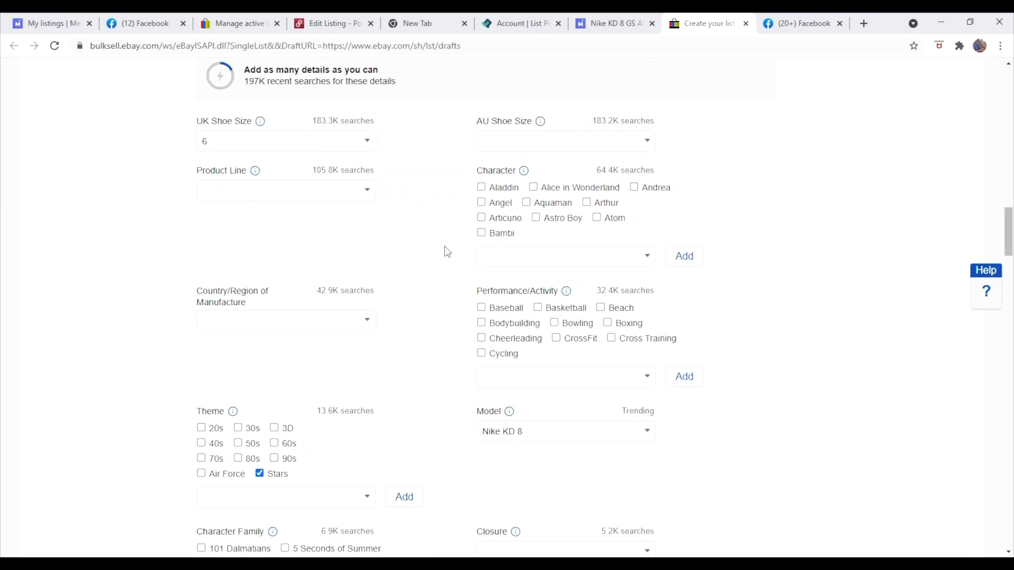
# Recheck the label photo and set the country/region of manufacture to Vietnam
pyautogui.scroll(15, 448, 248)
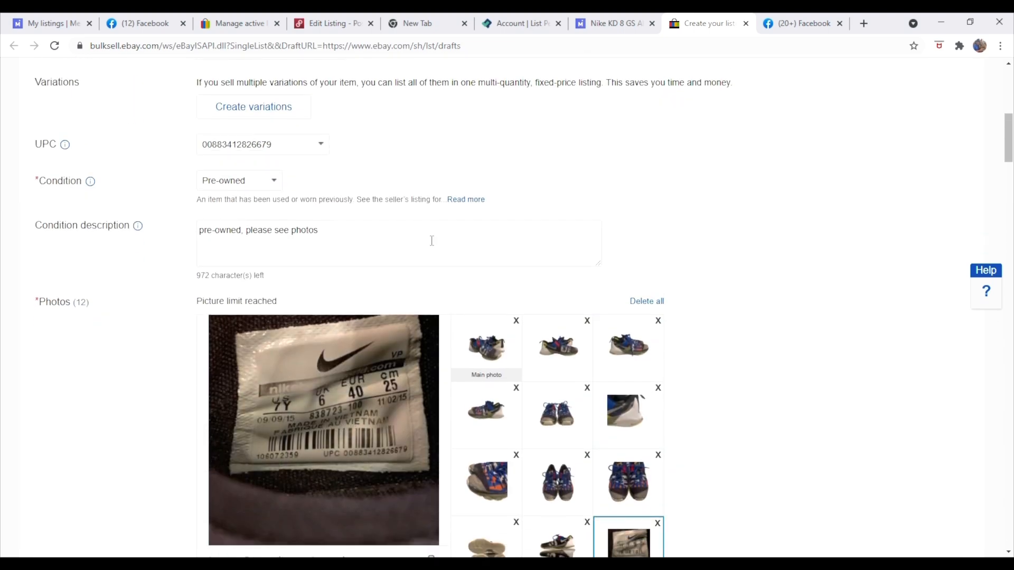
pyautogui.scroll(-15, 372, 333)
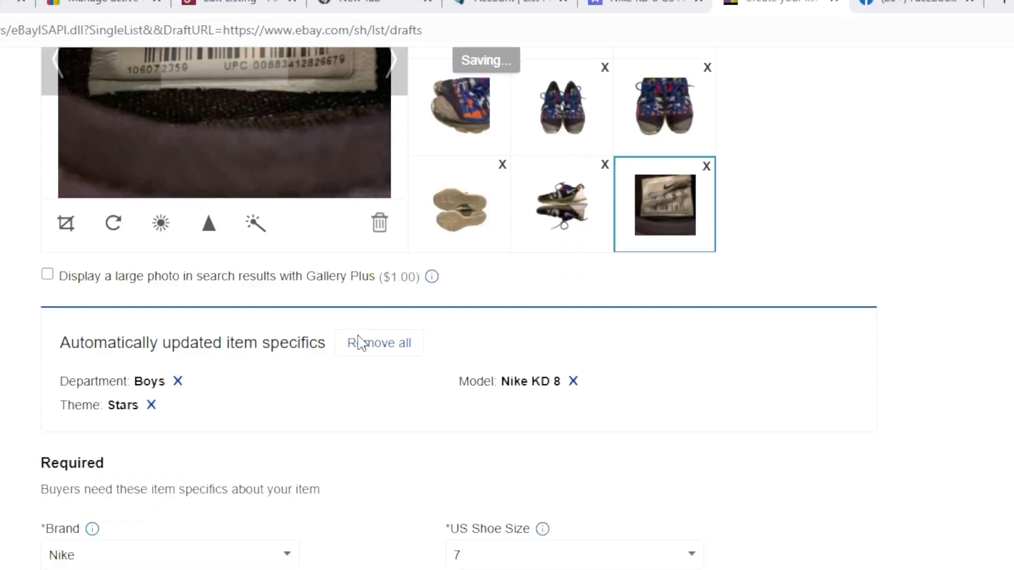
pyautogui.scroll(-5, 370, 344)
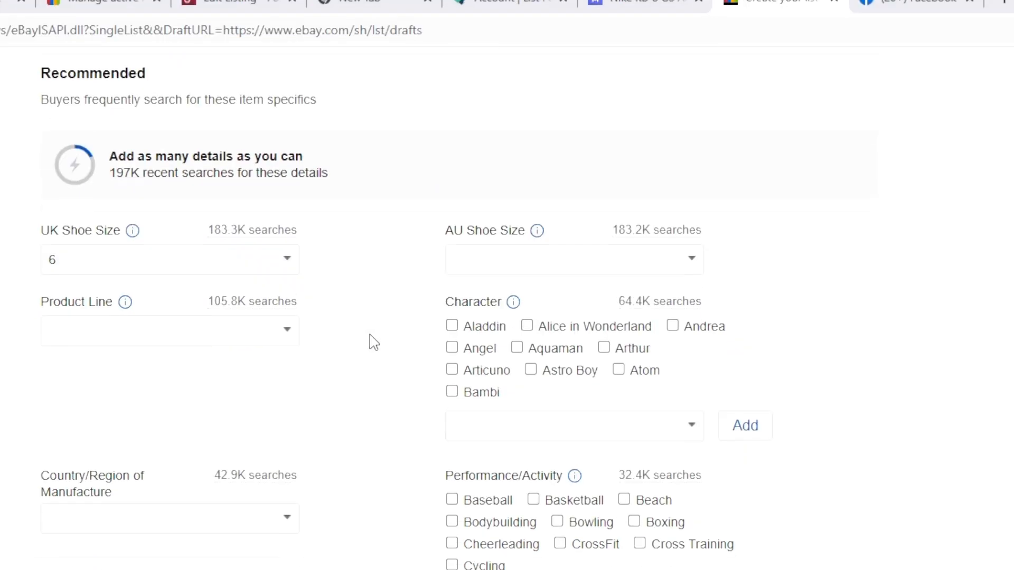
pyautogui.click(289, 344)
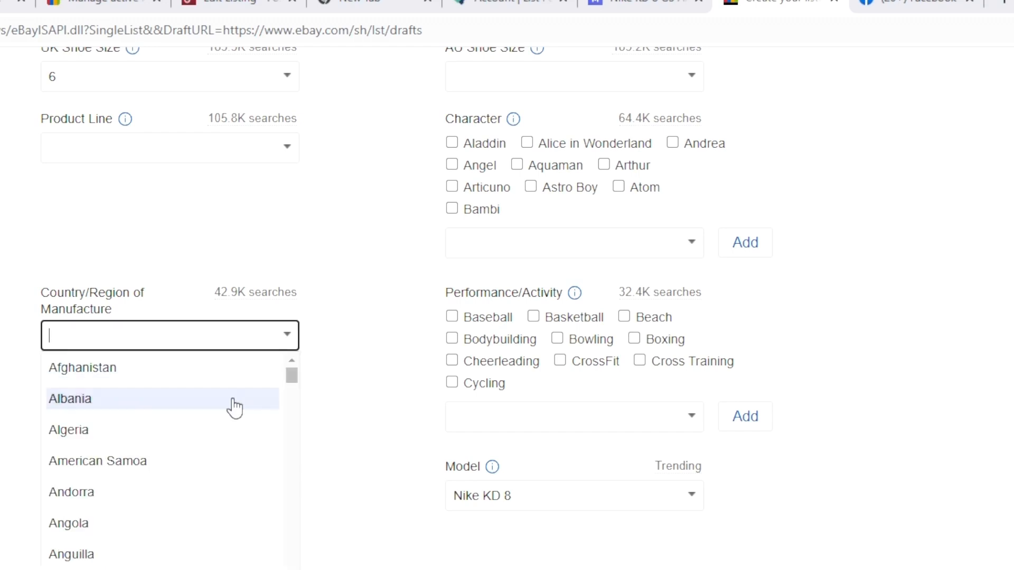
pyautogui.scroll(-3, 145, 423)
pyautogui.scroll(2, 118, 354)
pyautogui.write('V')
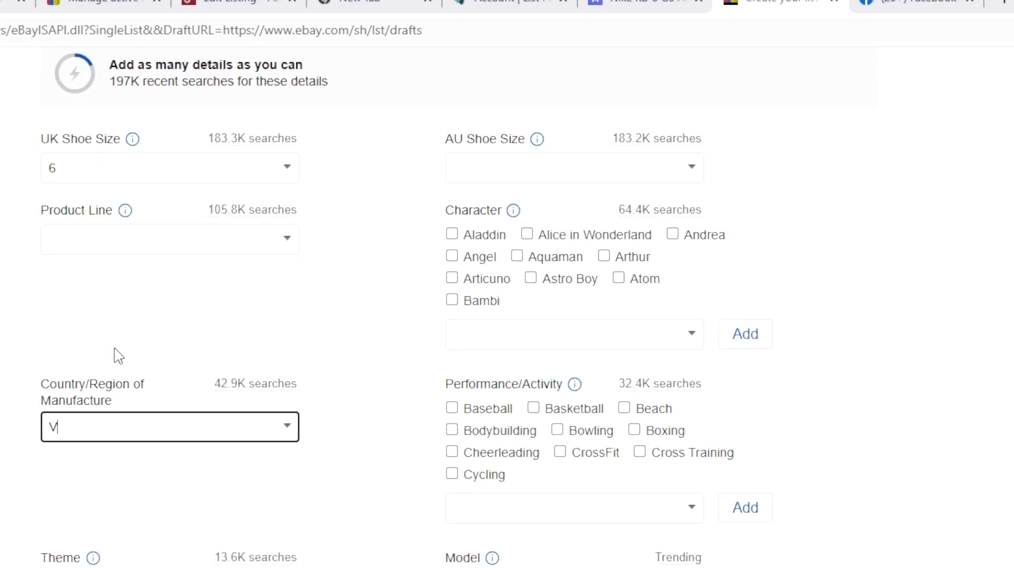
pyautogui.write('ietna')
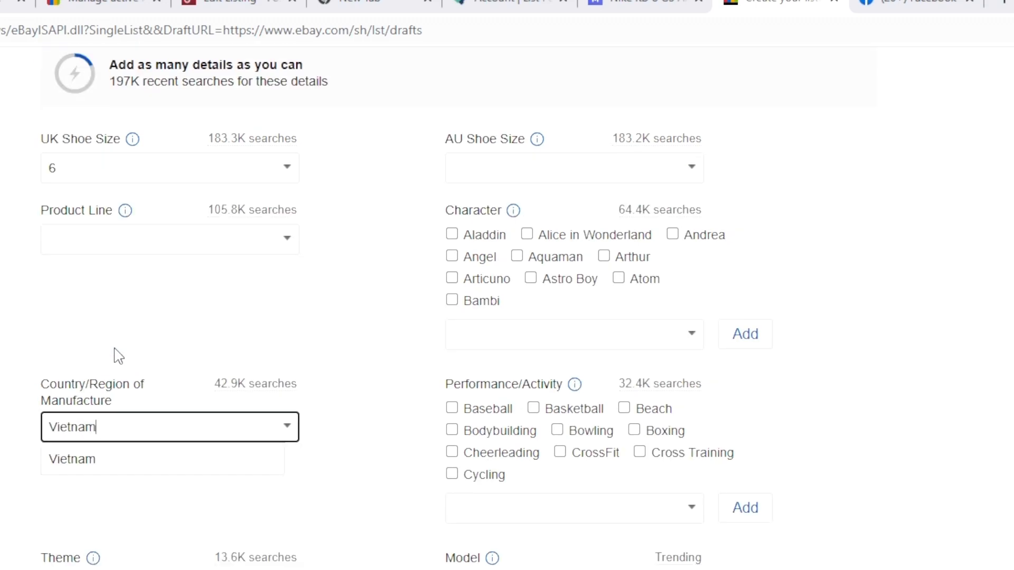
pyautogui.write('m')
pyautogui.click(77, 459)
# Clear the Stars theme and set the closure to Ties in the recommended item specifics
pyautogui.scroll(-3, 124, 528)
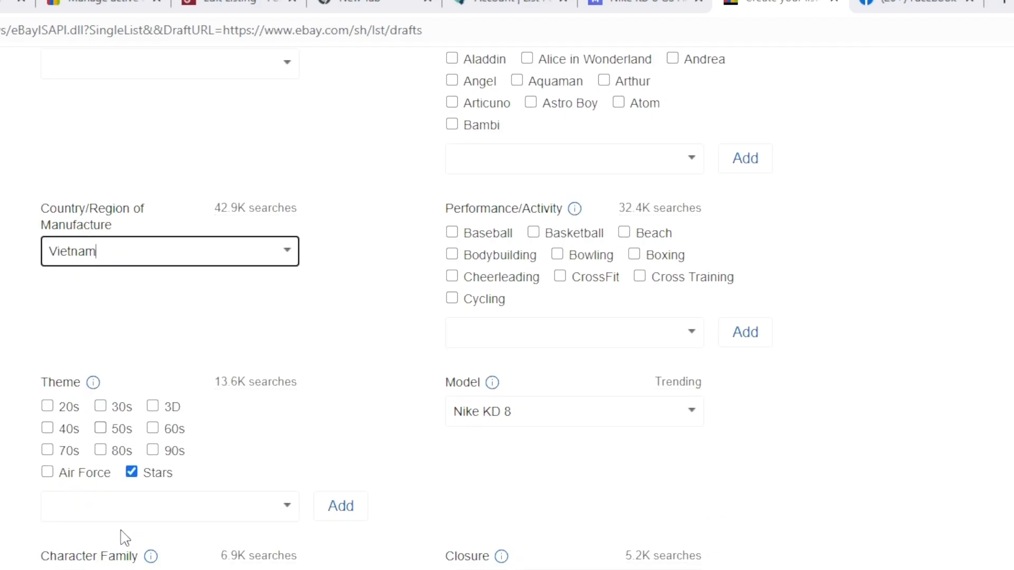
pyautogui.click(132, 464)
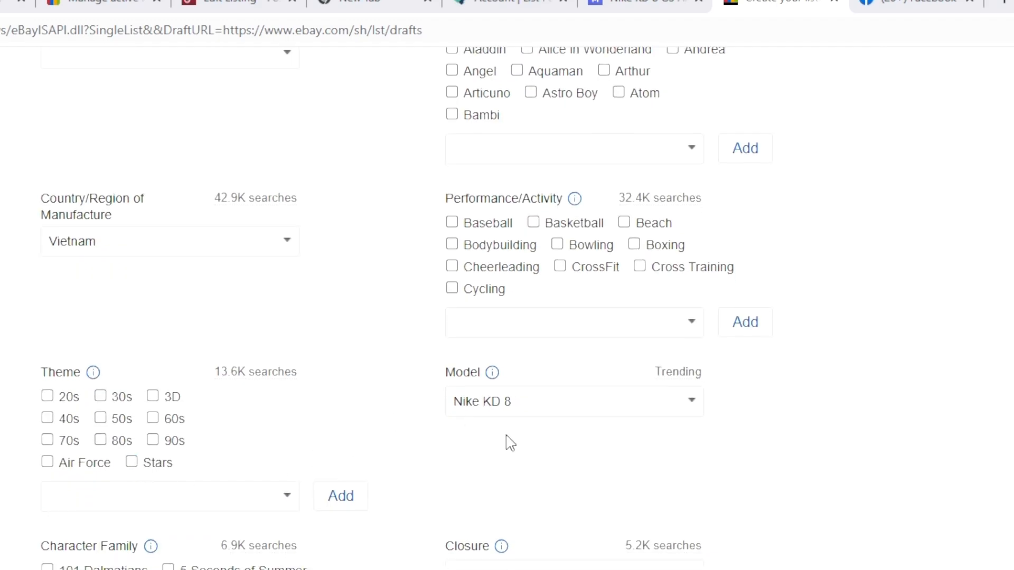
pyautogui.scroll(-5, 513, 434)
pyautogui.click(521, 315)
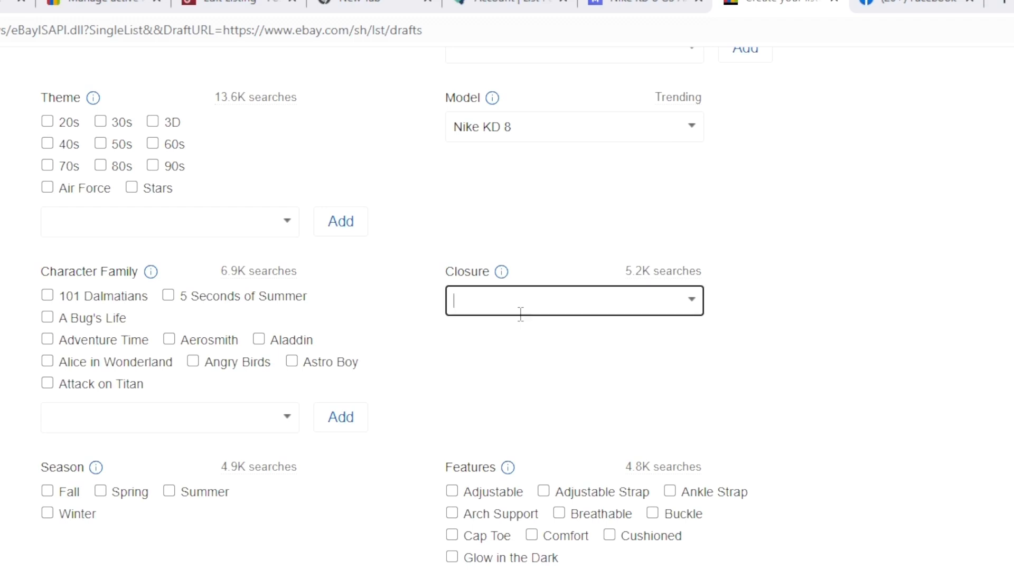
pyautogui.write('Zip')
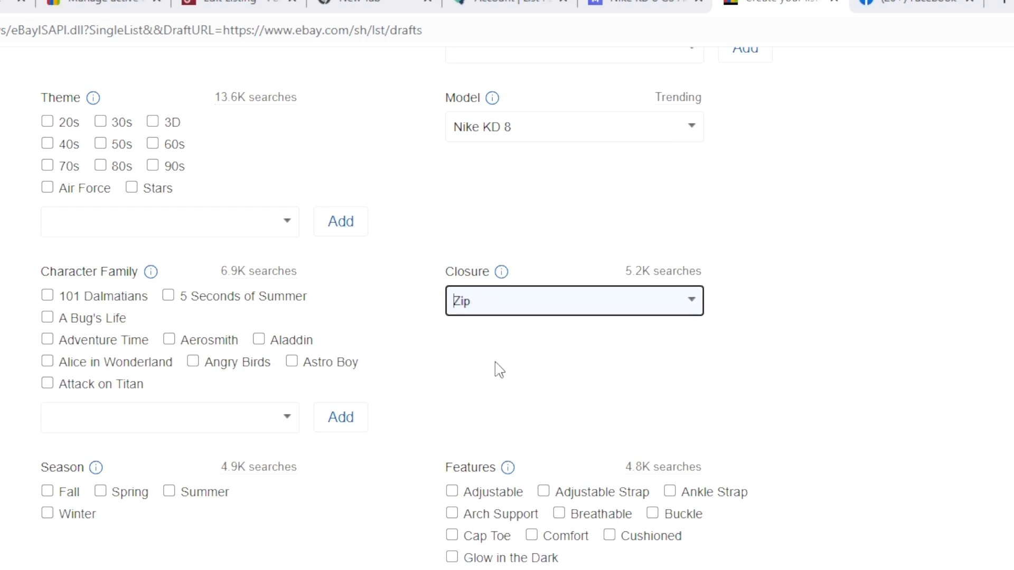
pyautogui.write('Ties')
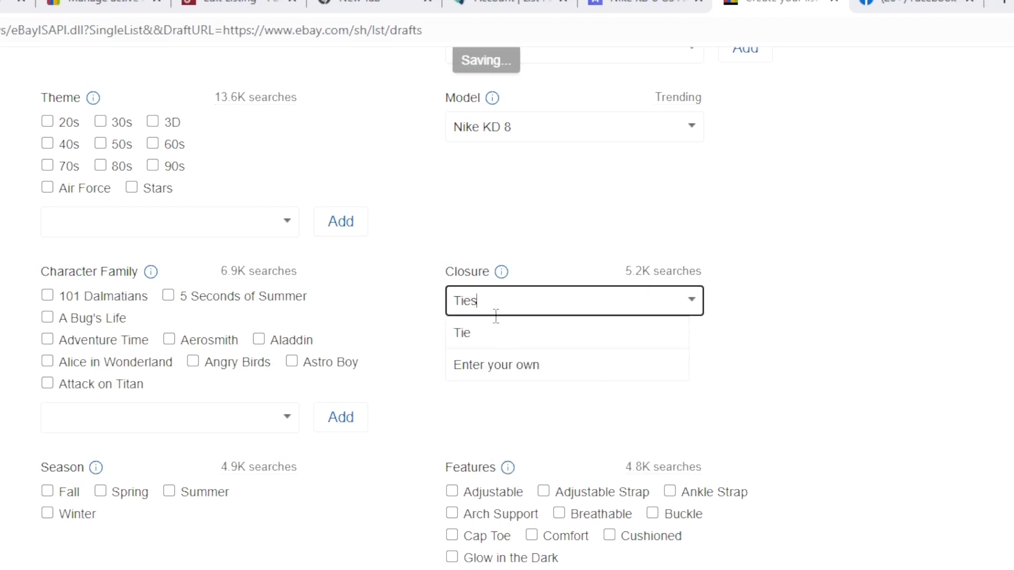
pyautogui.click(486, 398)
pyautogui.scroll(-3, 412, 411)
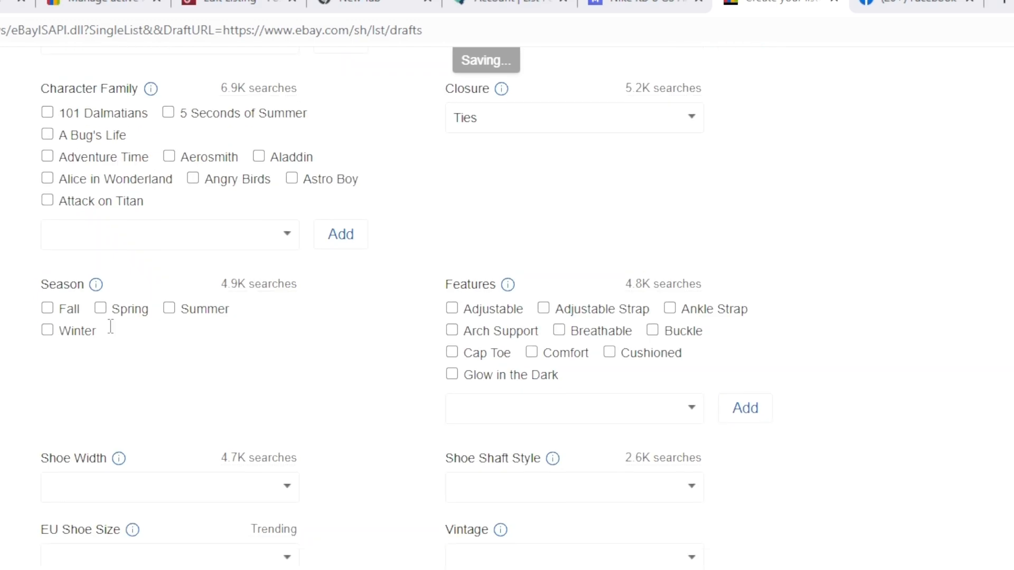
# Mark Fall, Spring, Summer and Winter as the shoe's seasons in the item specifics
pyautogui.click(47, 309)
pyautogui.click(132, 317)
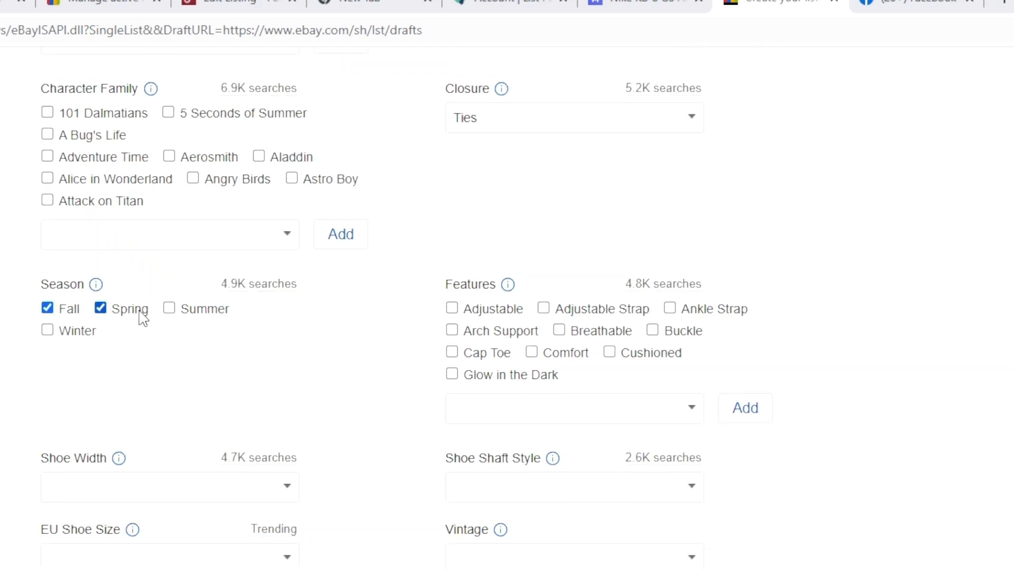
pyautogui.click(169, 310)
pyautogui.click(48, 333)
# Set the EU shoe size to 40 and verify it against the size label photo
pyautogui.scroll(-7, 156, 325)
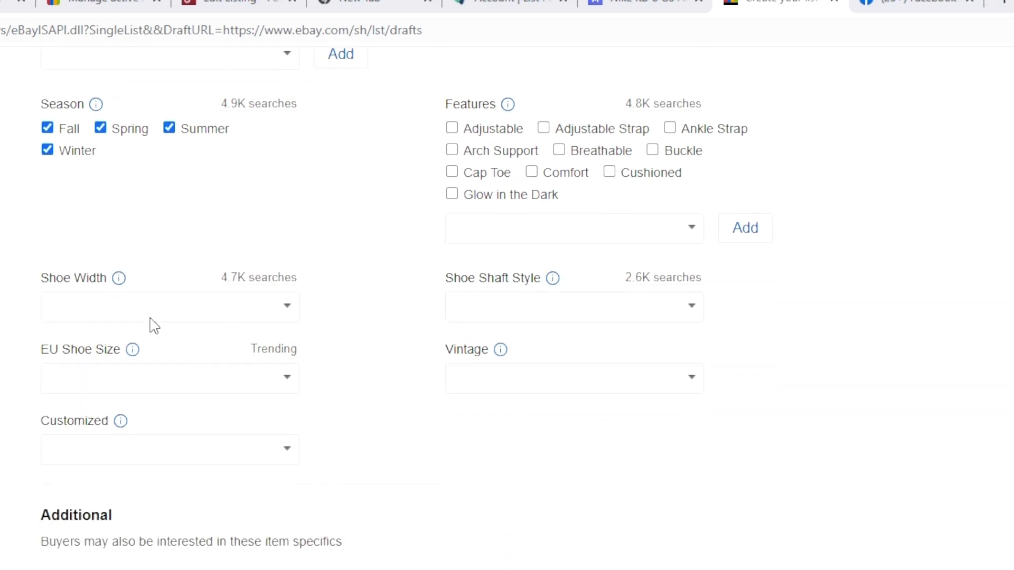
pyautogui.click(104, 198)
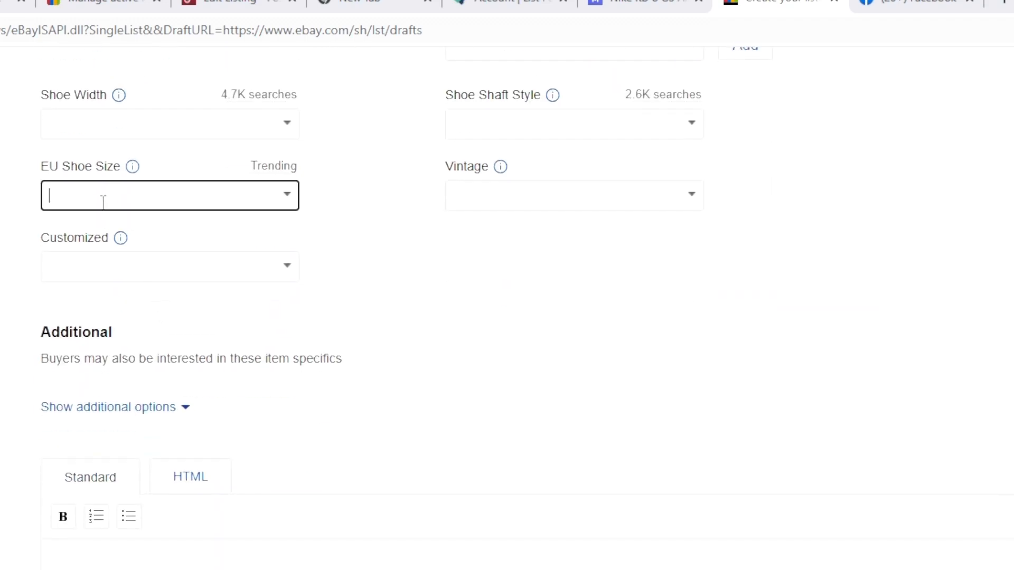
pyautogui.write('40')
pyautogui.scroll(20, 203, 106)
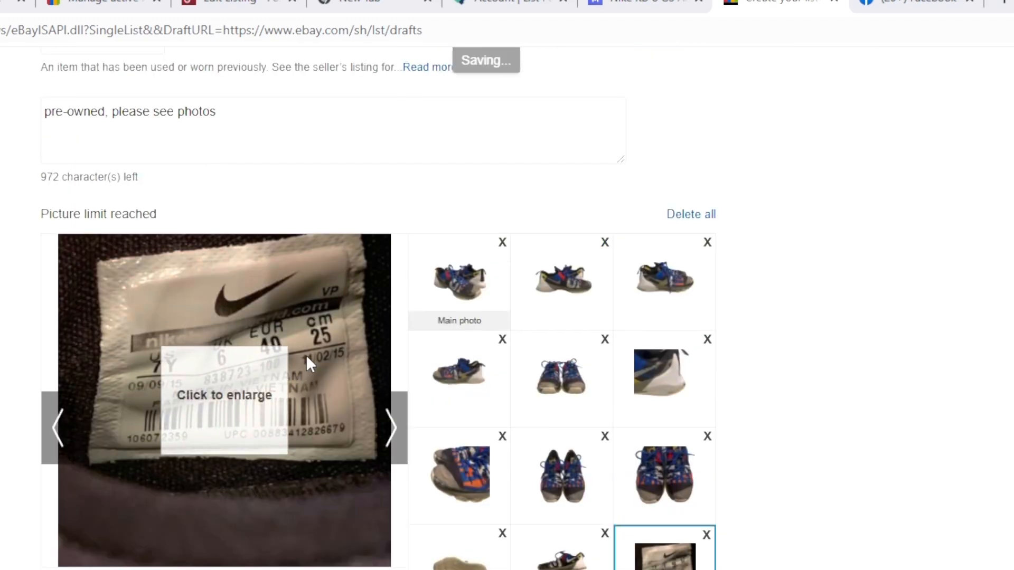
pyautogui.scroll(-20, 307, 362)
pyautogui.scroll(-20, 305, 362)
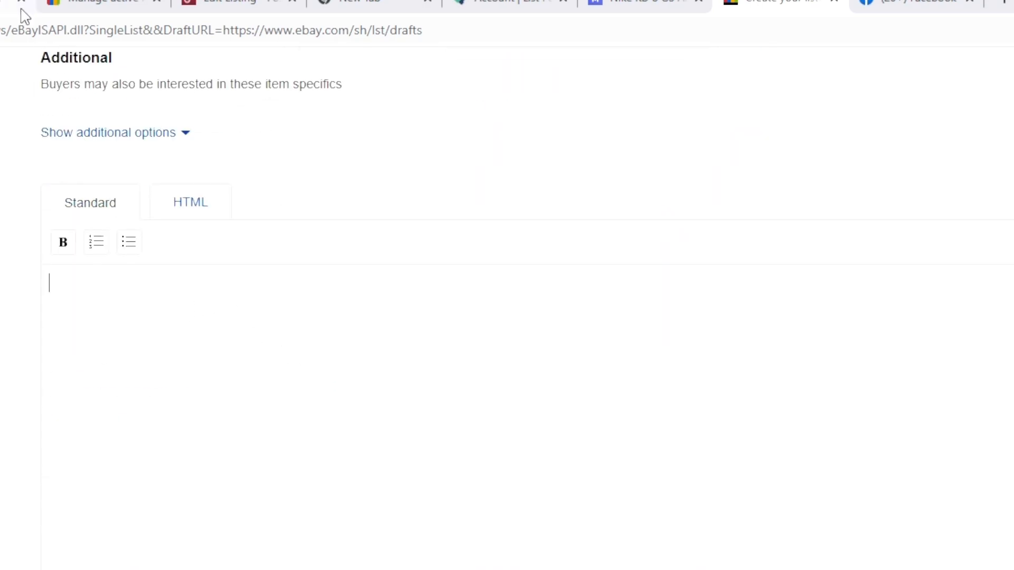
# Switch to the Poshmark listing and start a new line at the end of its description
pyautogui.click(205, 4)
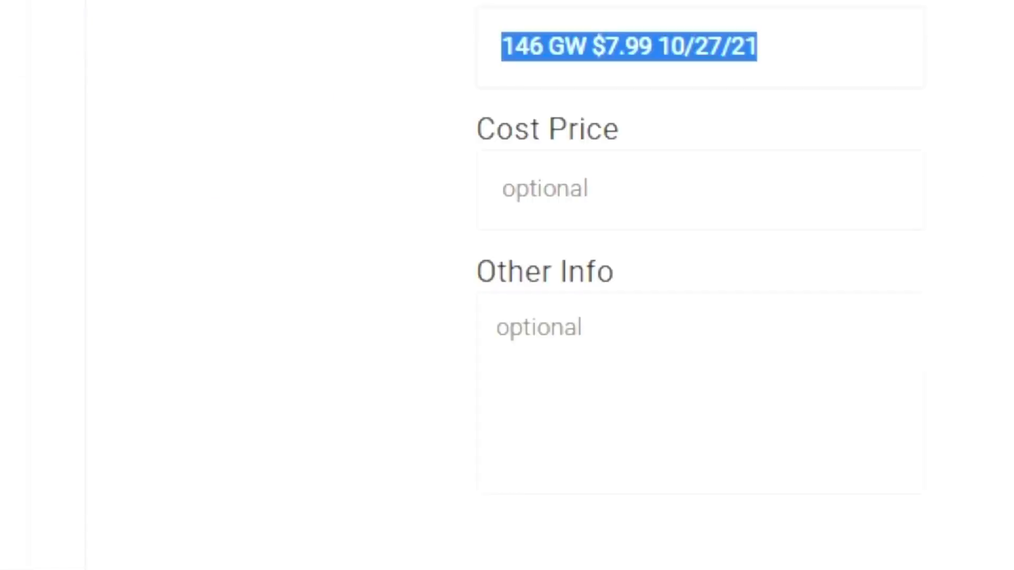
pyautogui.scroll(20, 565, 13)
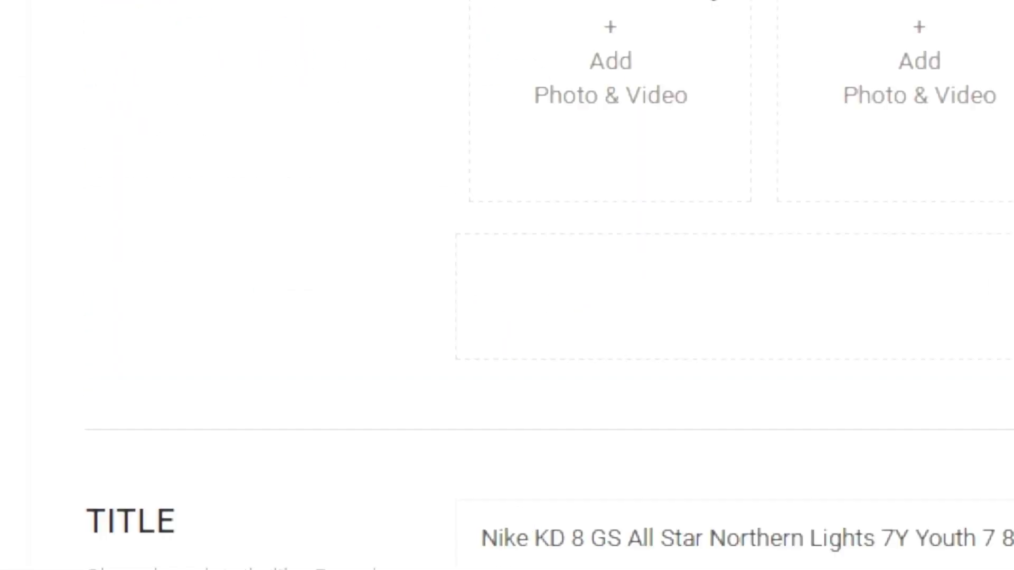
pyautogui.scroll(-2, 565, 13)
pyautogui.moveTo(706, 385); pyautogui.dragTo(446, 181)
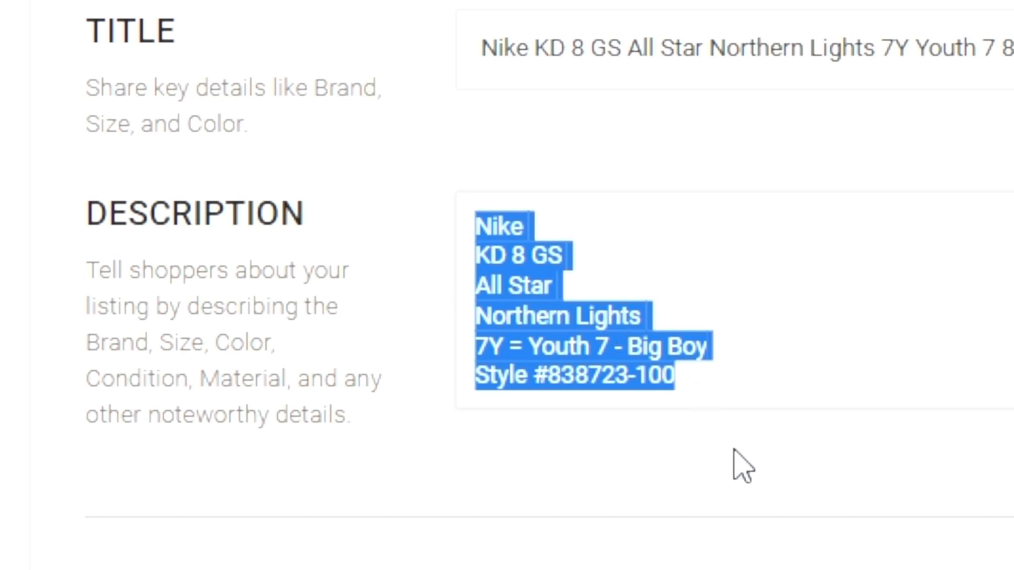
pyautogui.click(734, 400)
pyautogui.press('Return')
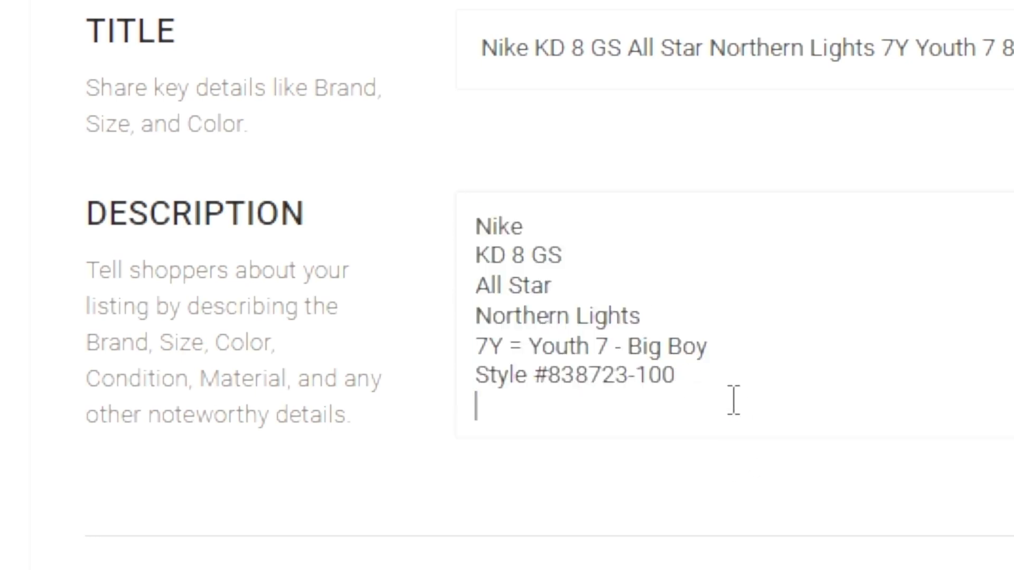
# Add the sentence "These shoes are very nice but do show some wear." as the description's last line
pyautogui.write('There')
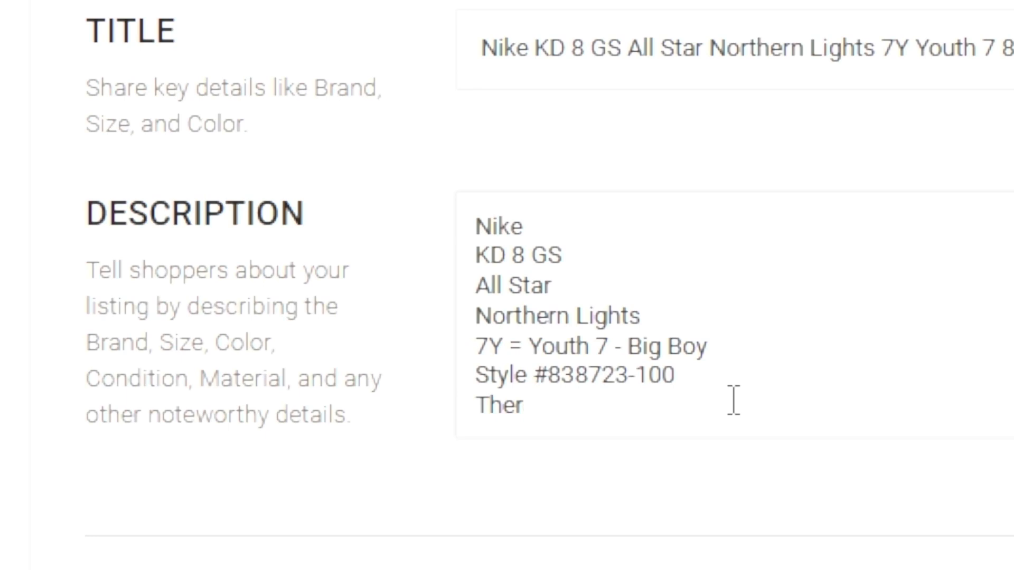
pyautogui.press('BackSpace')
pyautogui.write('sesho')
pyautogui.press('BackSpace')
pyautogui.press('BackSpace')
pyautogui.press('BackSpace')
pyautogui.write('shoes are v')
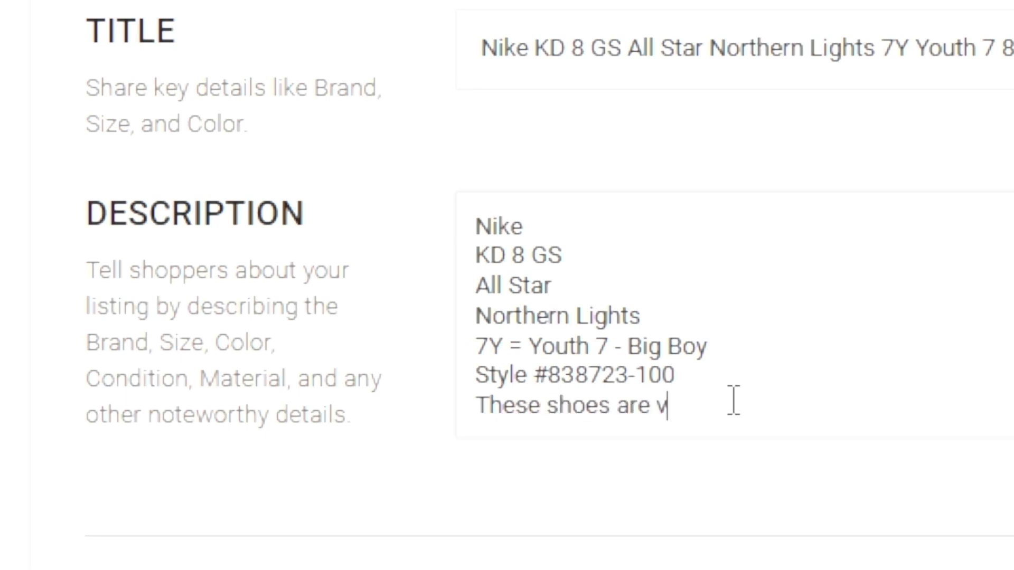
pyautogui.write('ery nice but do')
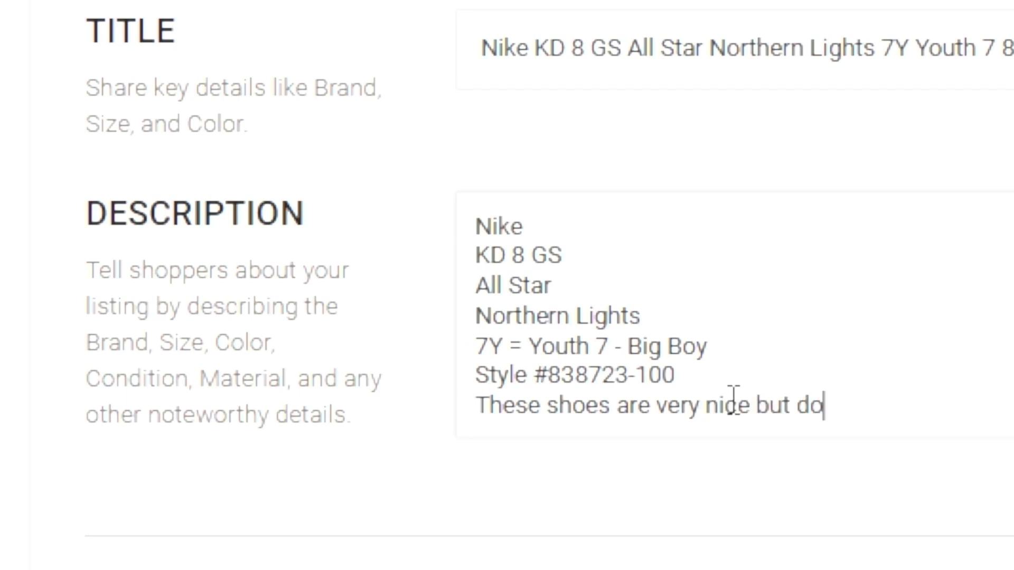
pyautogui.write(' show some ')
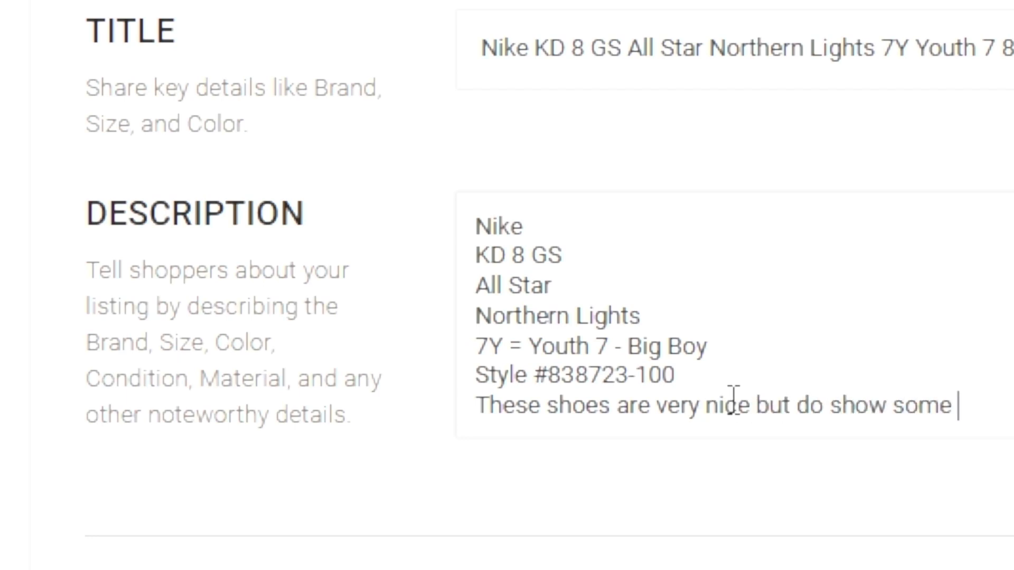
pyautogui.write('wear')
pyautogui.press('BackSpace')
pyautogui.write('ar.')
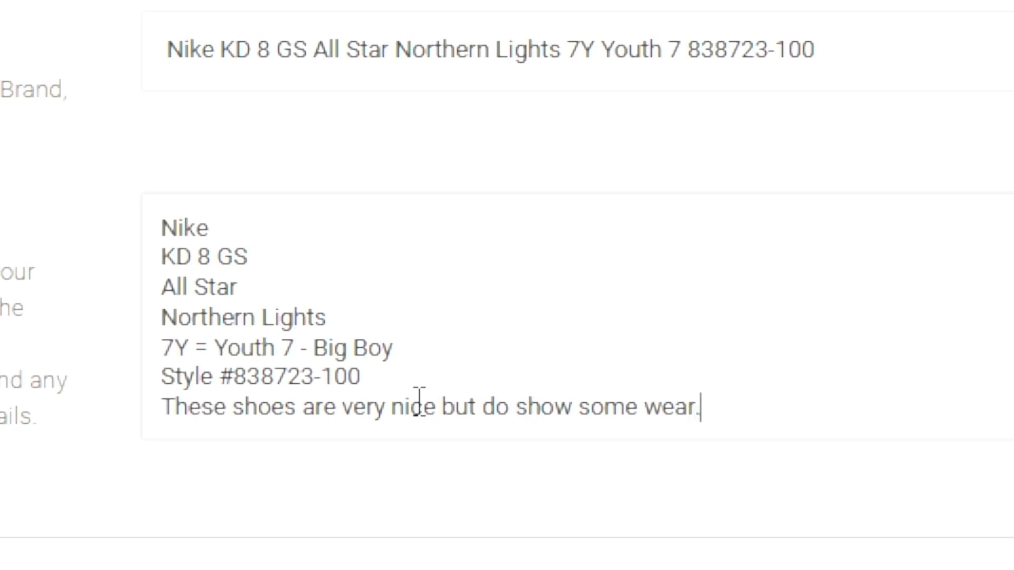
# Append "Please see photos" to the end of the description
pyautogui.write(' Please see')
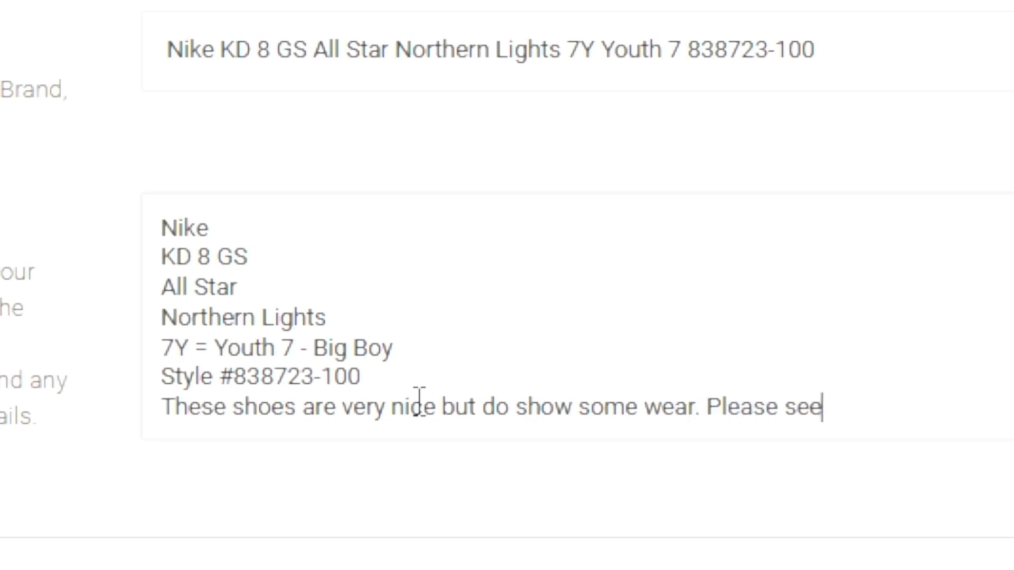
pyautogui.write(' phot')
pyautogui.press('BackSpace')
pyautogui.write('otos')
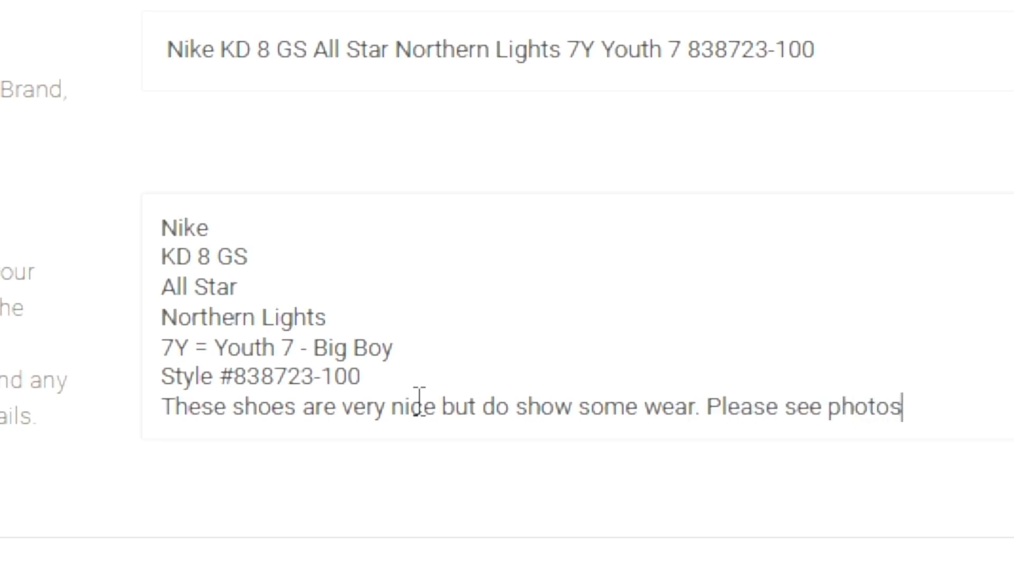
# Copy the complete Poshmark description and paste it into the eBay draft's item description
pyautogui.moveTo(930, 437); pyautogui.dragTo(72, 127)
pyautogui.hotkey('ctrl', 'c')
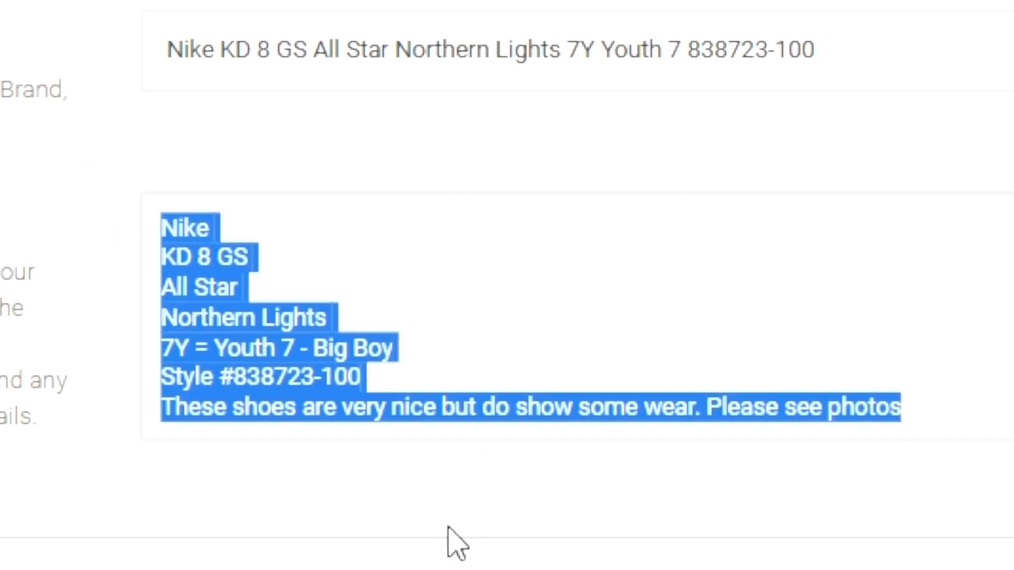
pyautogui.click(697, 24)
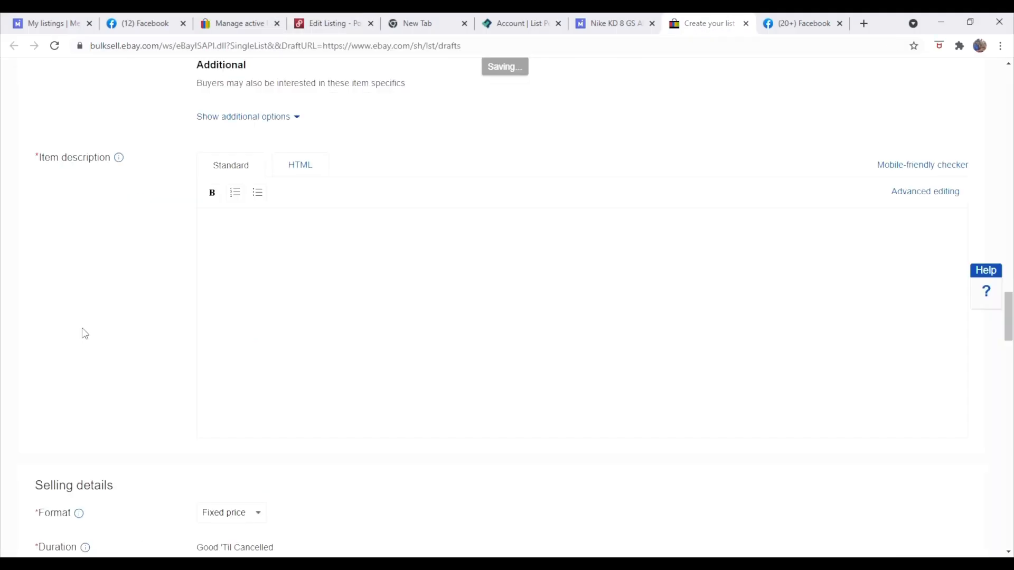
pyautogui.click(259, 354)
pyautogui.hotkey('ctrl', 'v')
# Set the Buy It Now price to $45.99 and enable automatic acceptance of offers with a minimum amount
pyautogui.scroll(-6, 273, 349)
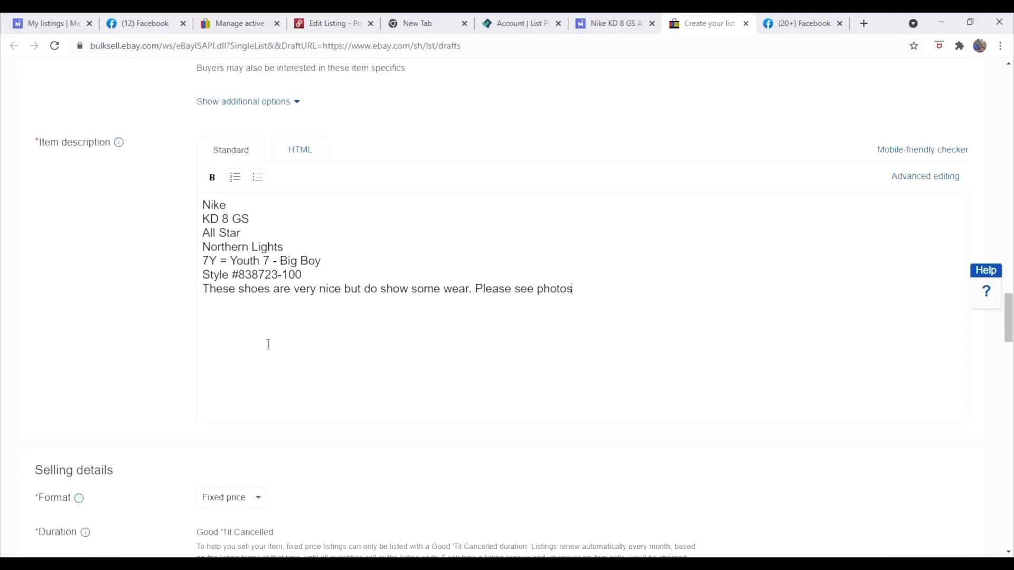
pyautogui.click(232, 371)
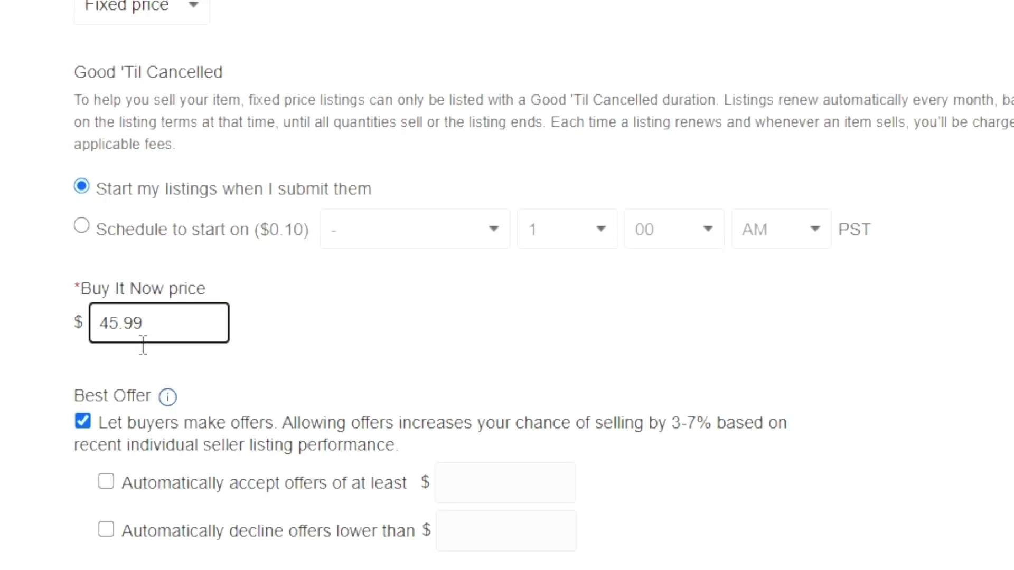
pyautogui.click(104, 479)
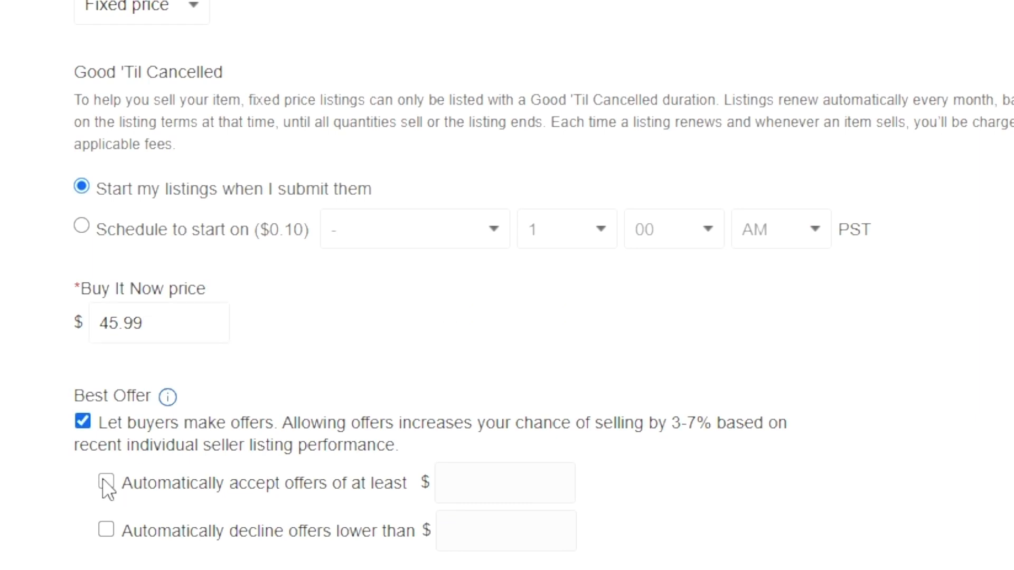
pyautogui.scroll(-5, 253, 463)
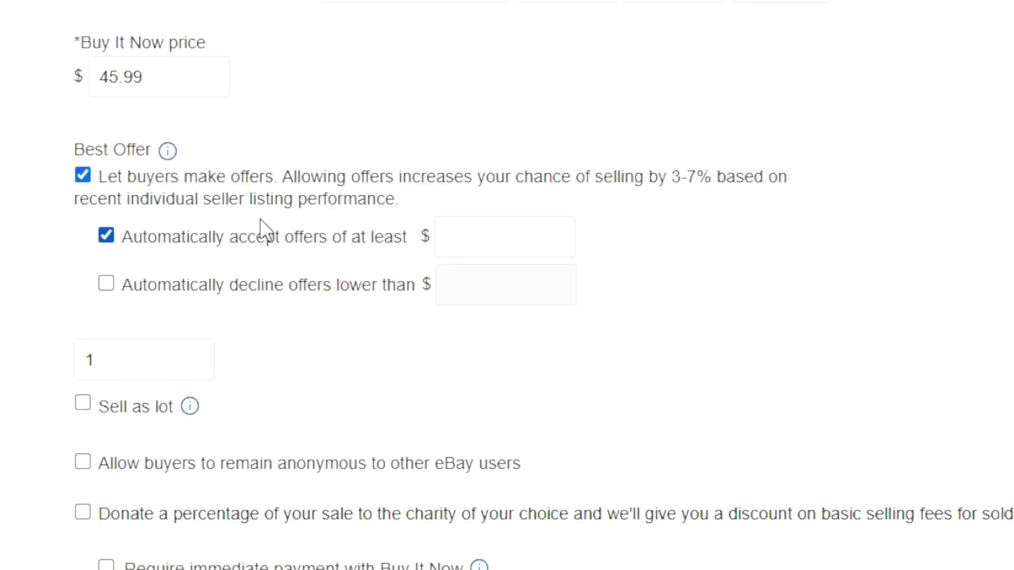
pyautogui.click(464, 259)
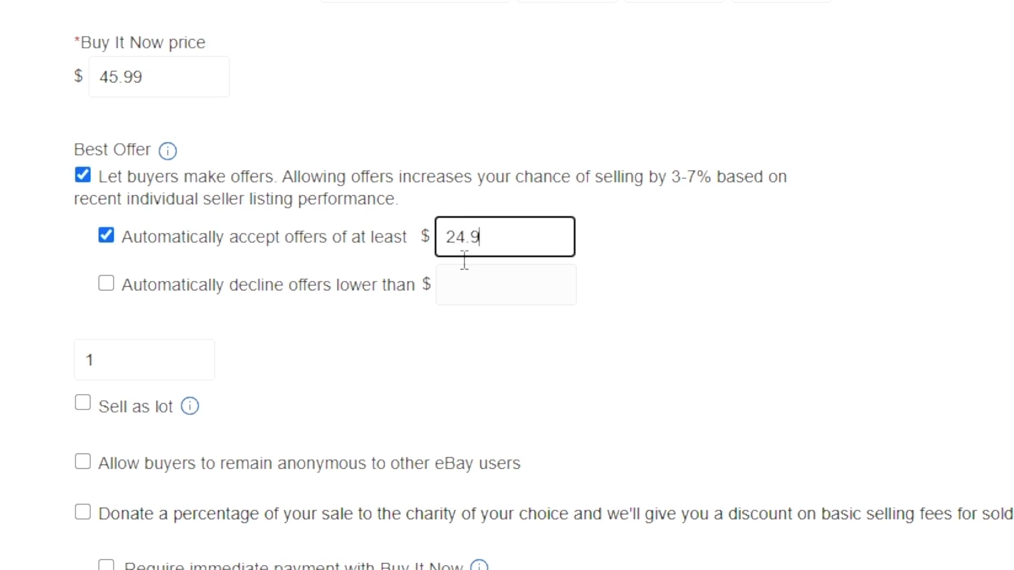
# Offer USPS Parcel Select Ground and USPS Priority Mail as the calculated domestic shipping services, with a handling cost of 0
pyautogui.scroll(-5, 464, 259)
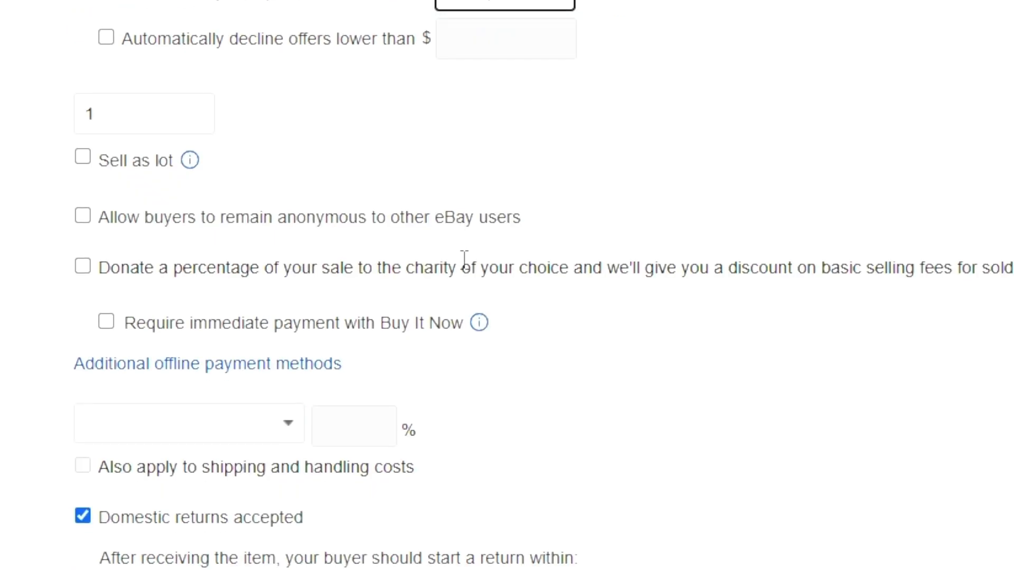
pyautogui.scroll(-7, 430, 259)
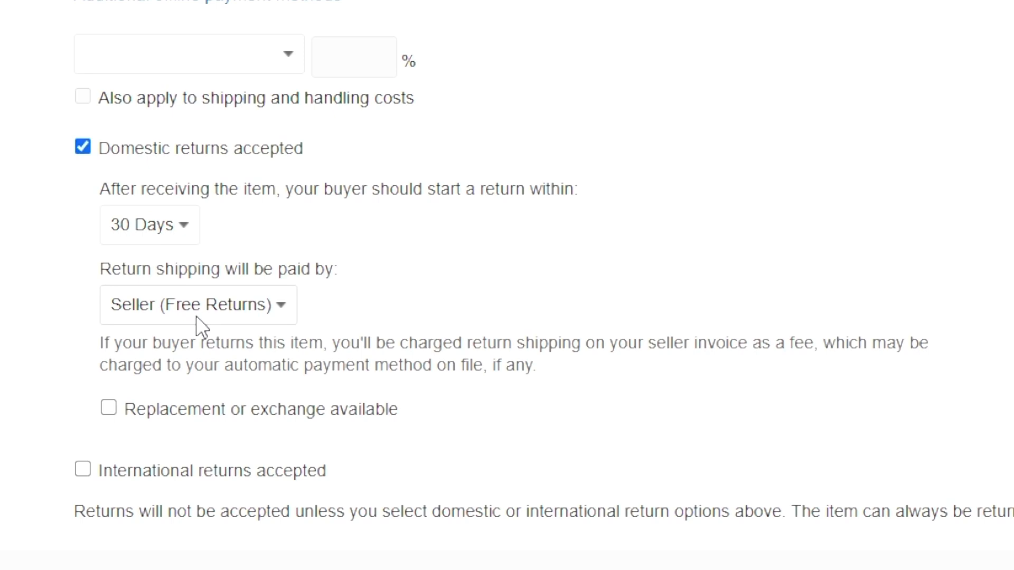
pyautogui.scroll(-9, 244, 319)
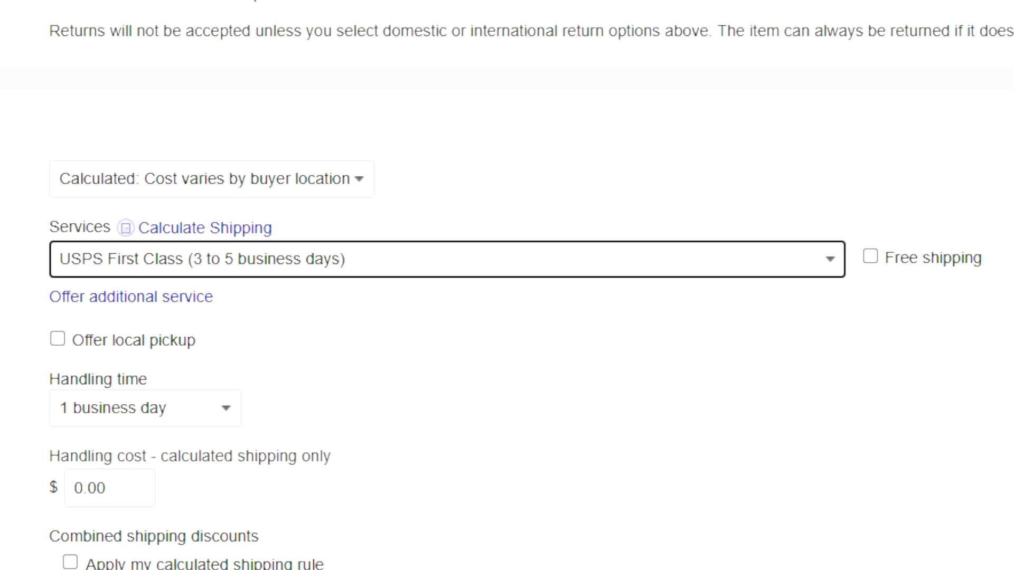
pyautogui.click(1006, 179)
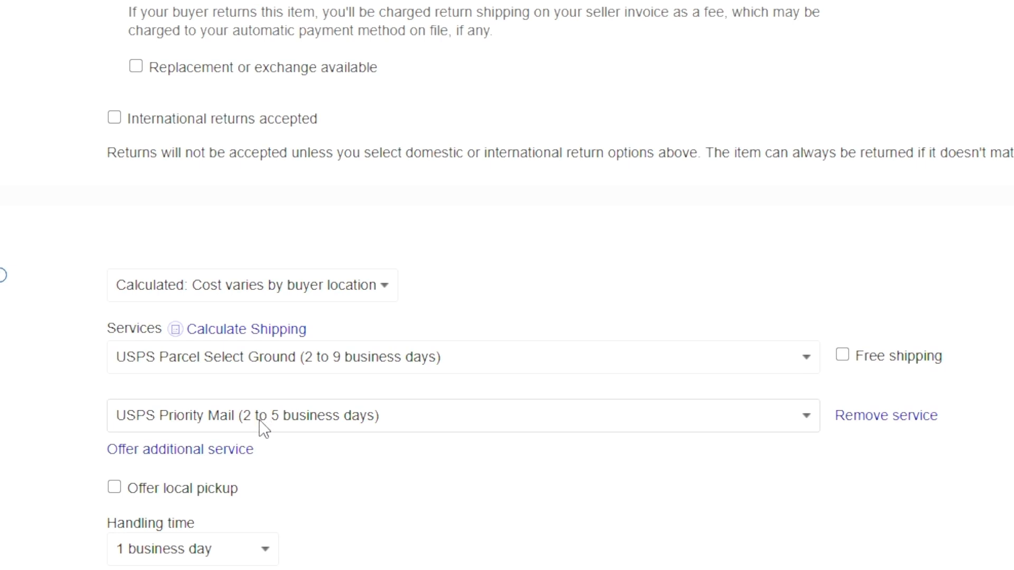
pyautogui.scroll(-4, 263, 429)
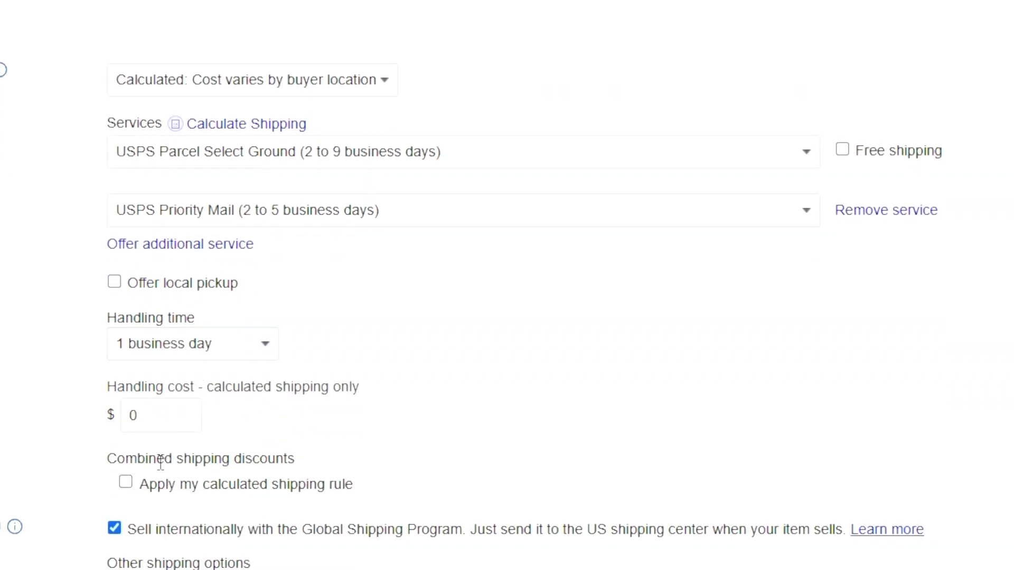
# Set the international shipping destination to Worldwide with eBay International Standard Delivery as the service
pyautogui.scroll(-4, 161, 463)
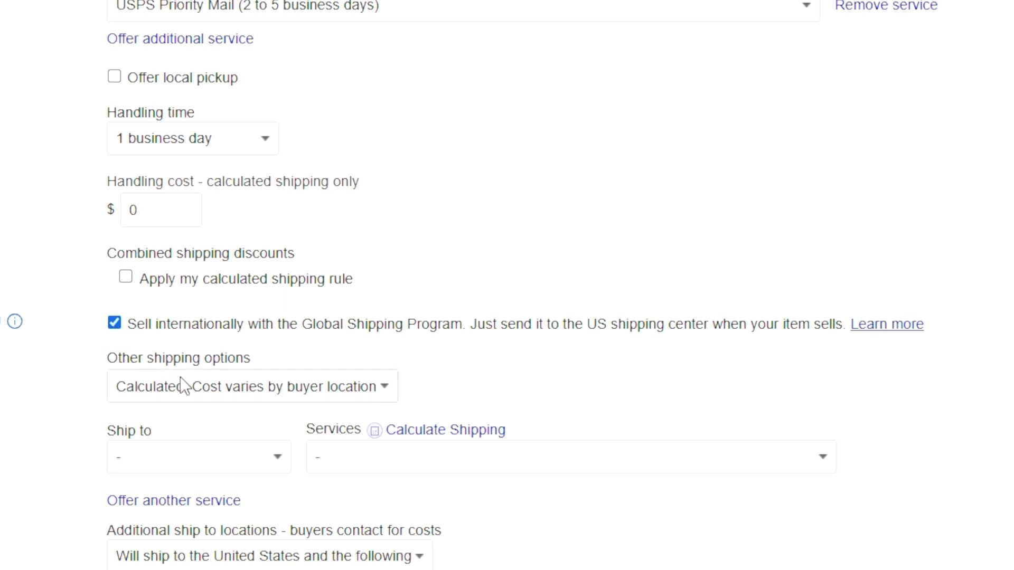
pyautogui.click(169, 469)
pyautogui.click(173, 512)
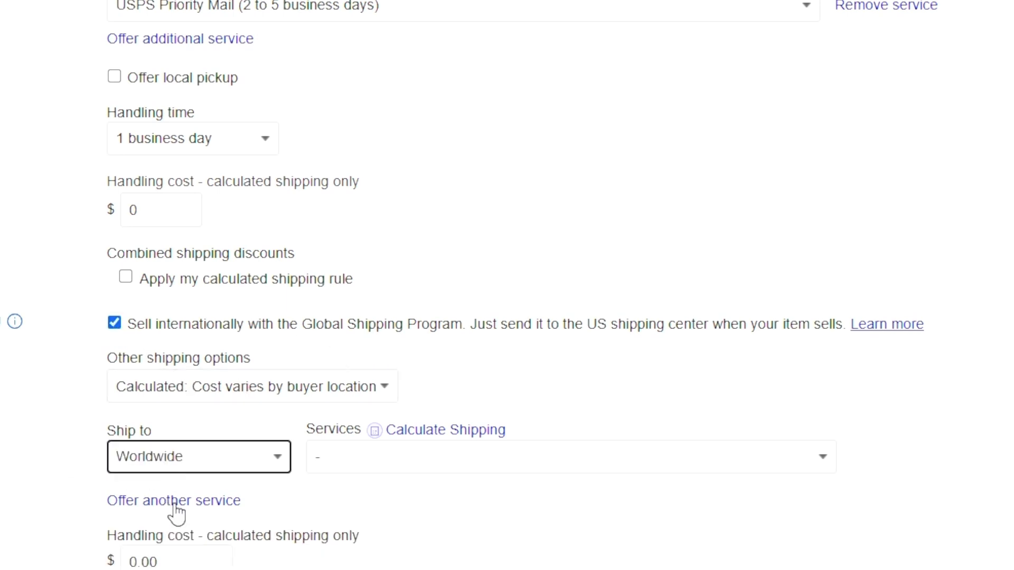
pyautogui.click(335, 469)
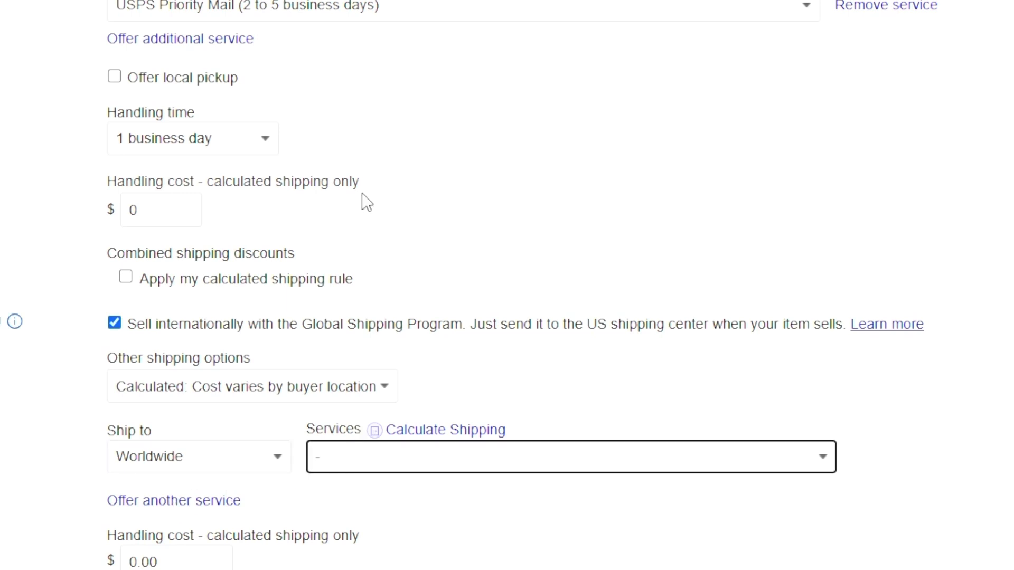
pyautogui.press('Down')
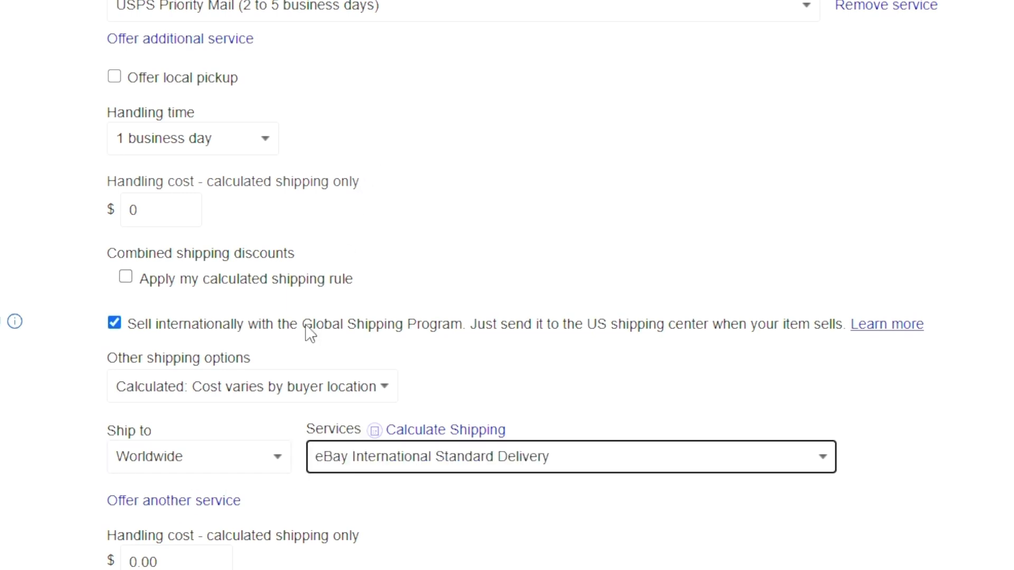
# Add a second Worldwide international shipping service using USPS First Class Mail International / First Class Package International Service
pyautogui.click(159, 500)
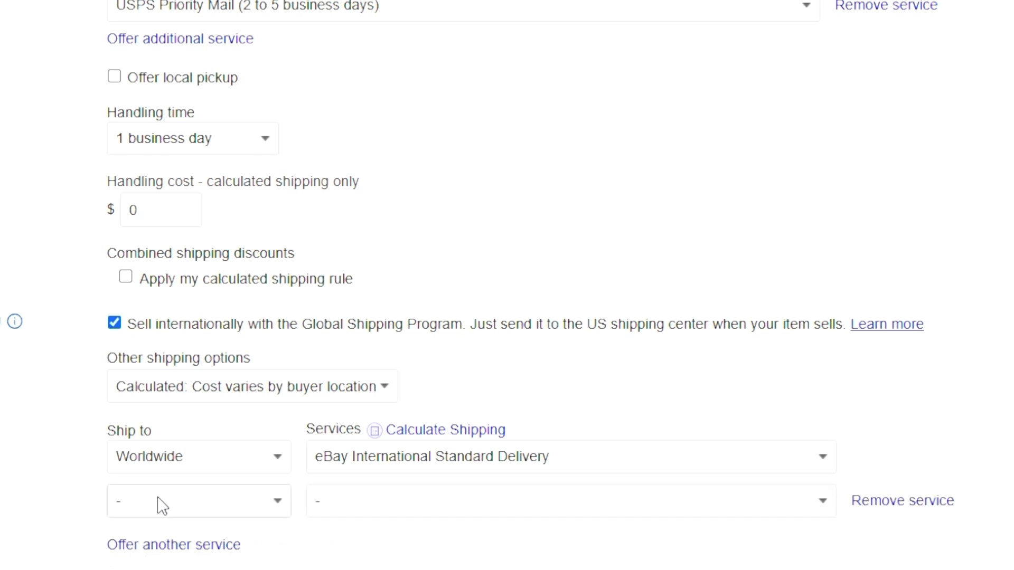
pyautogui.click(163, 506)
pyautogui.press('Down')
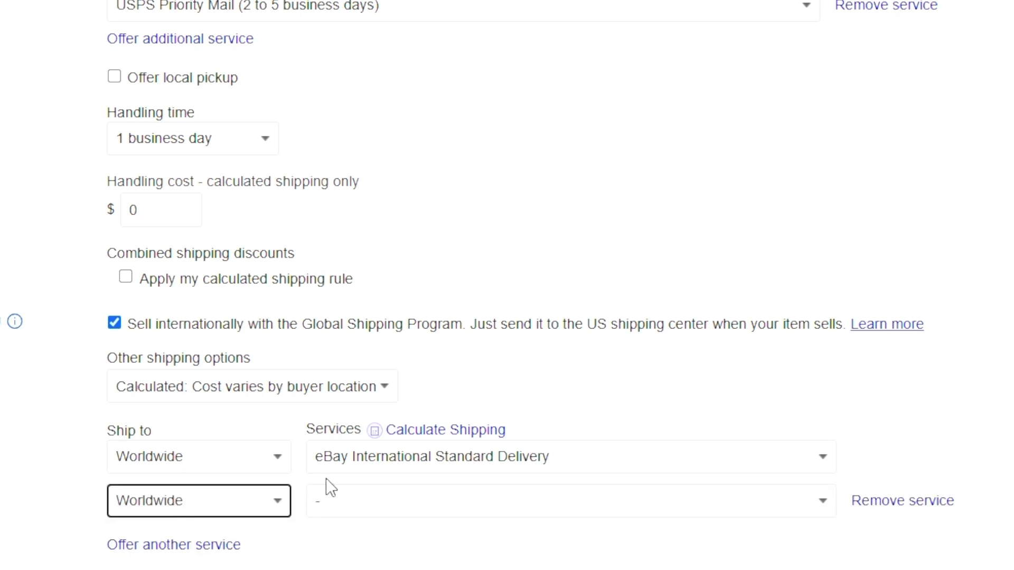
pyautogui.click(348, 508)
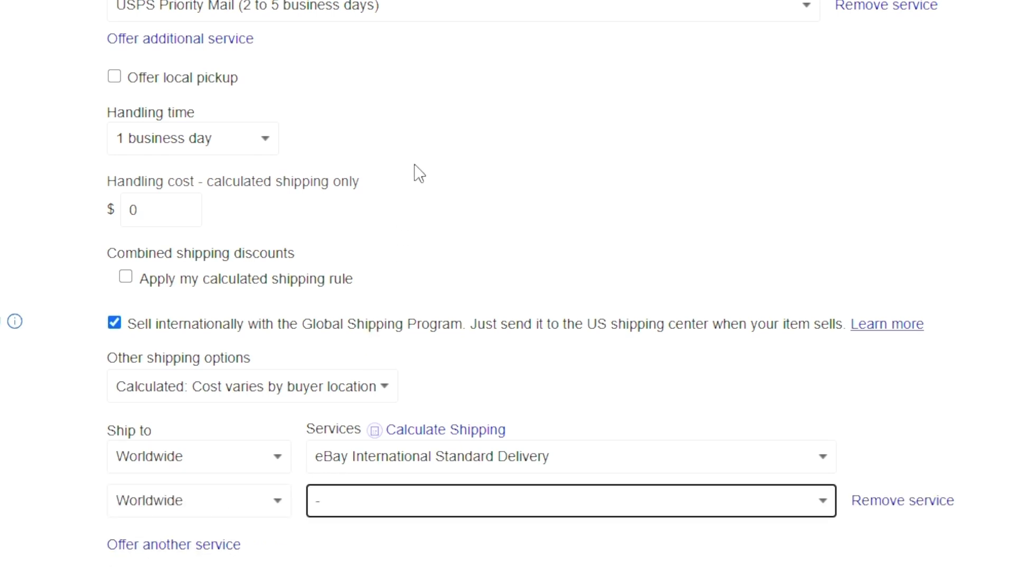
pyautogui.press('Down')
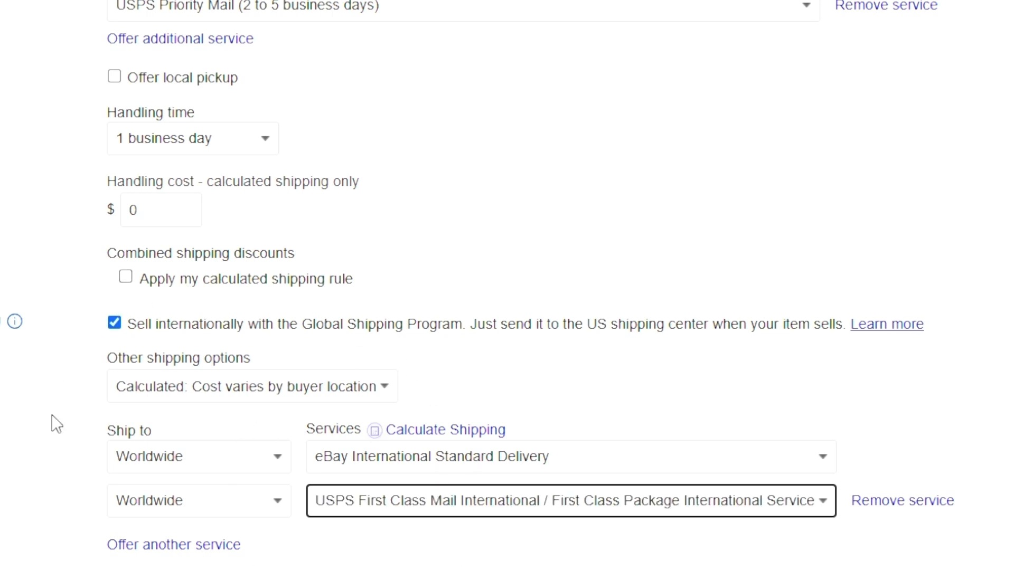
# Enable promoted placement for the eBay listing and set its ad rate to 2%
pyautogui.scroll(-6, 378, 498)
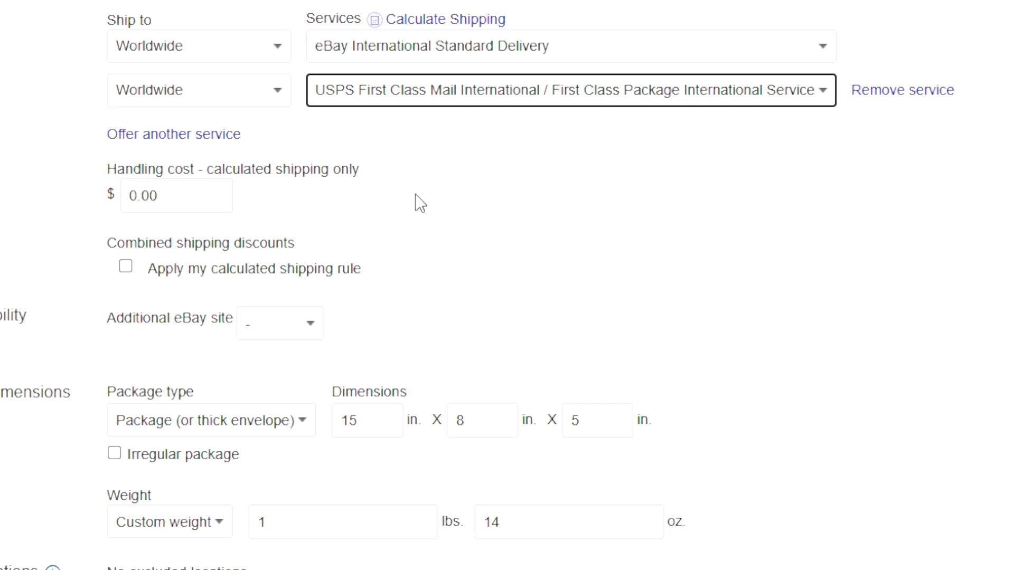
pyautogui.scroll(-4, 407, 224)
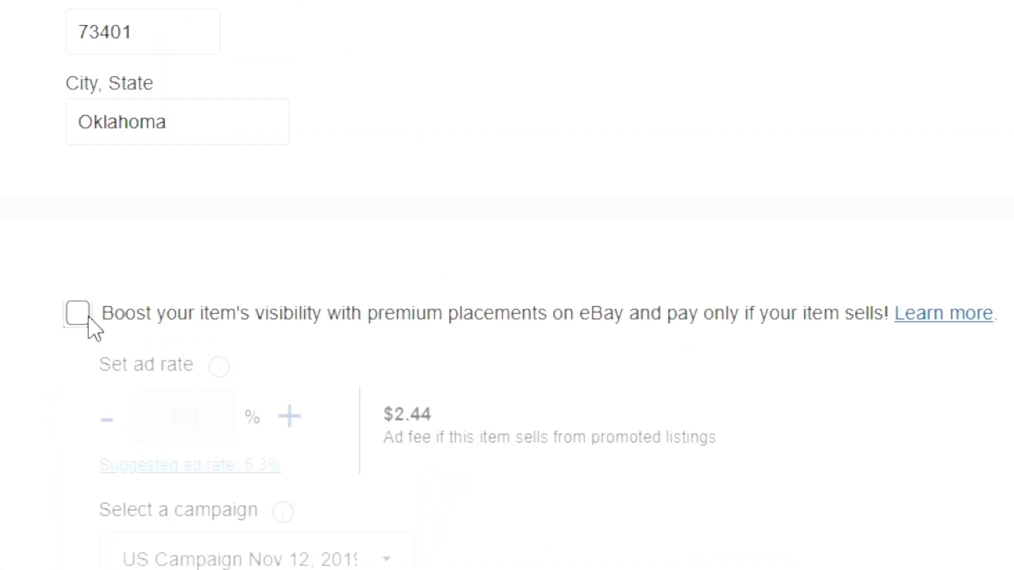
pyautogui.click(87, 315)
pyautogui.scroll(-3, 285, 412)
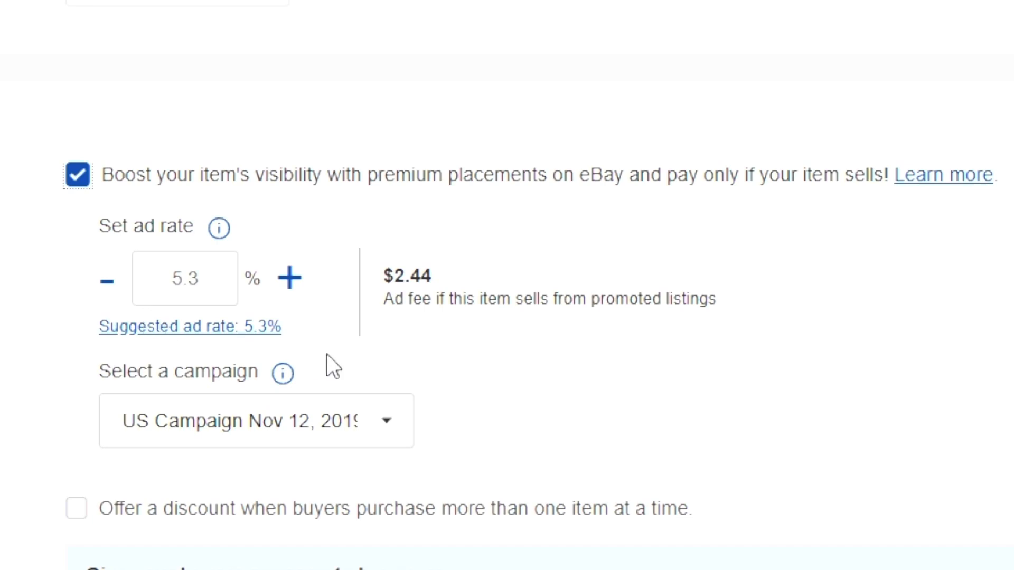
pyautogui.moveTo(214, 287); pyautogui.dragTo(11, 281)
pyautogui.write('2')
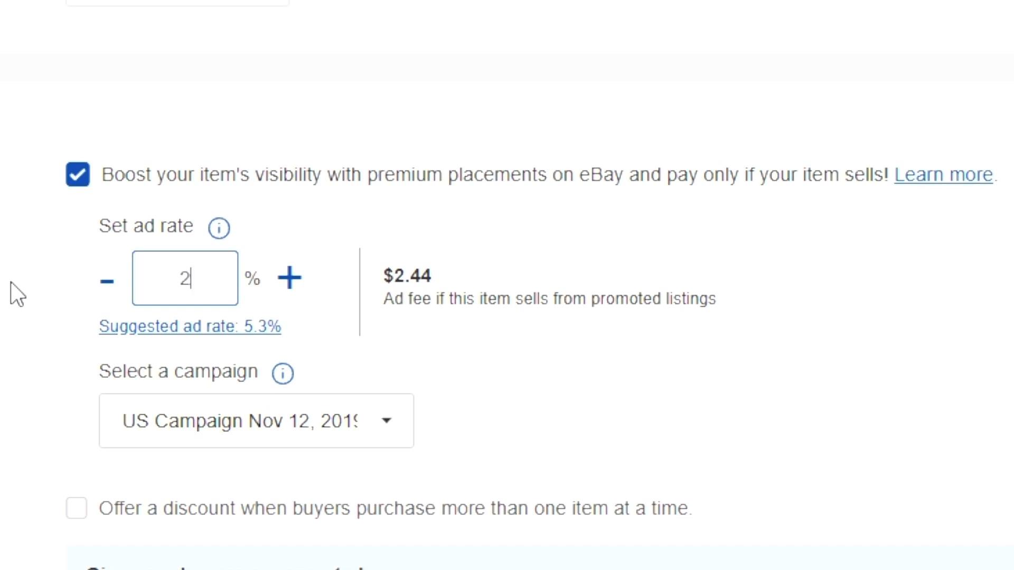
pyautogui.click(476, 107)
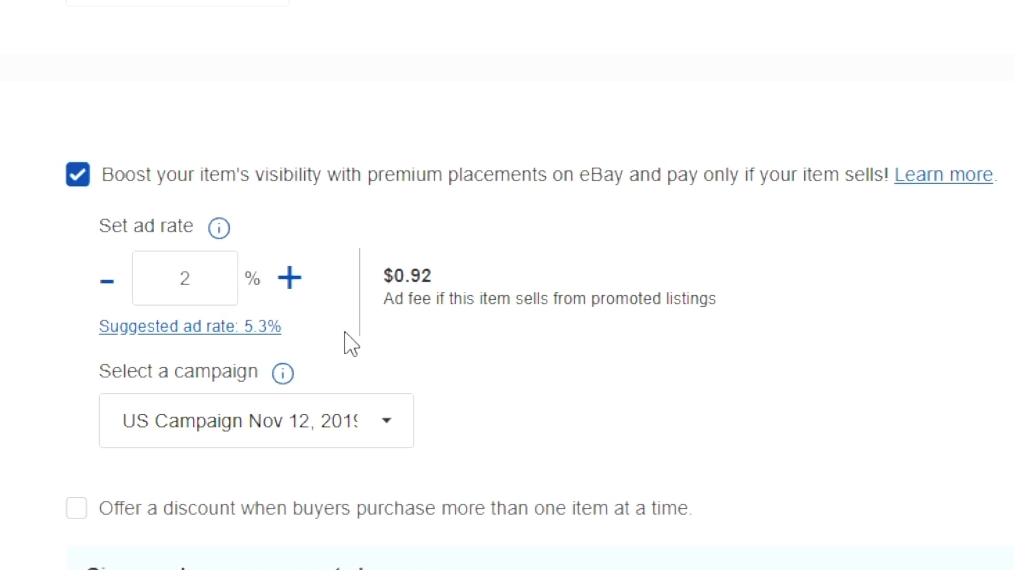
# Publish the completed shoe listing on eBay
pyautogui.scroll(-4, 346, 338)
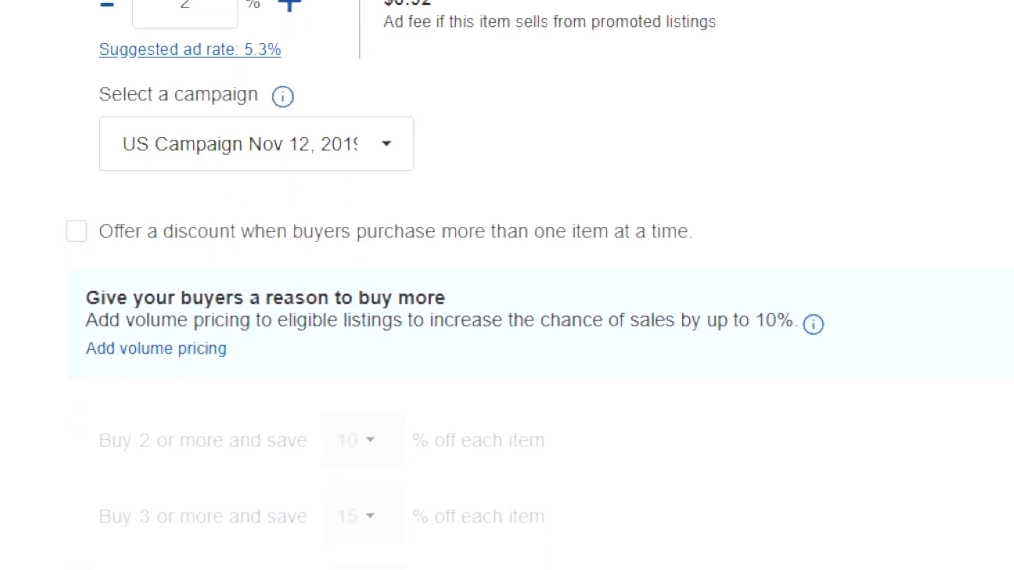
pyautogui.scroll(-5, 407, 142)
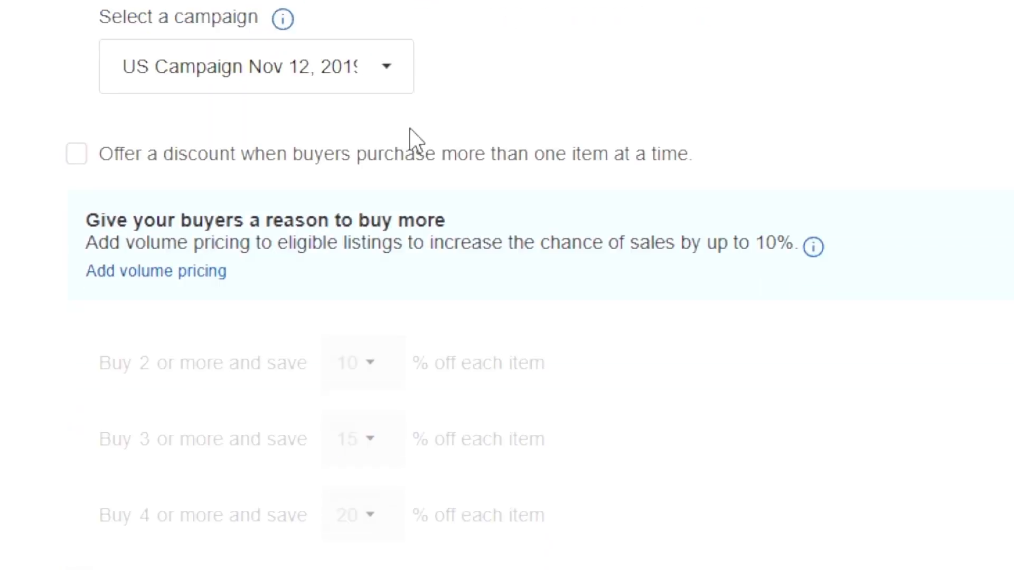
pyautogui.scroll(-2, 416, 139)
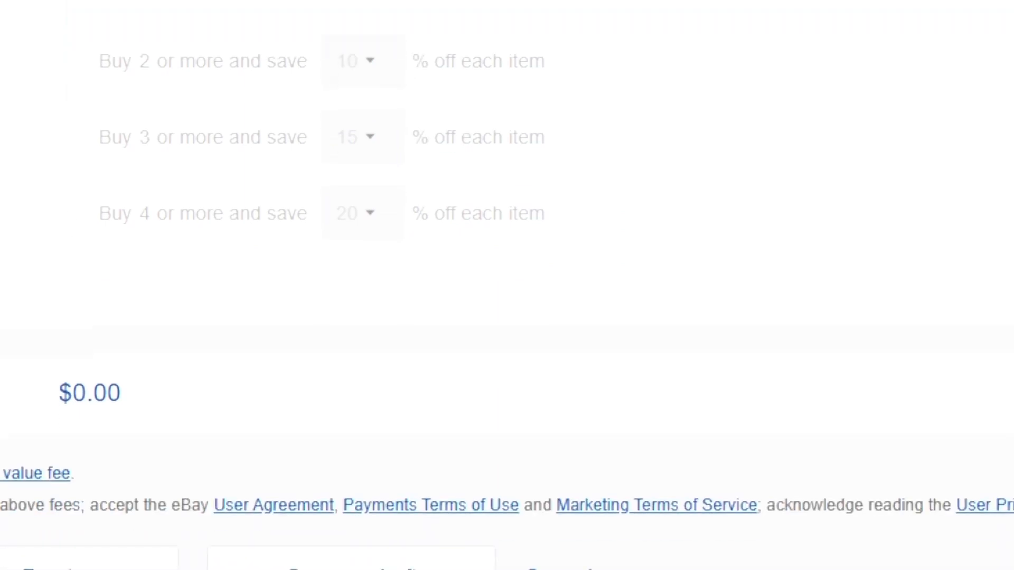
pyautogui.click(105, 498)
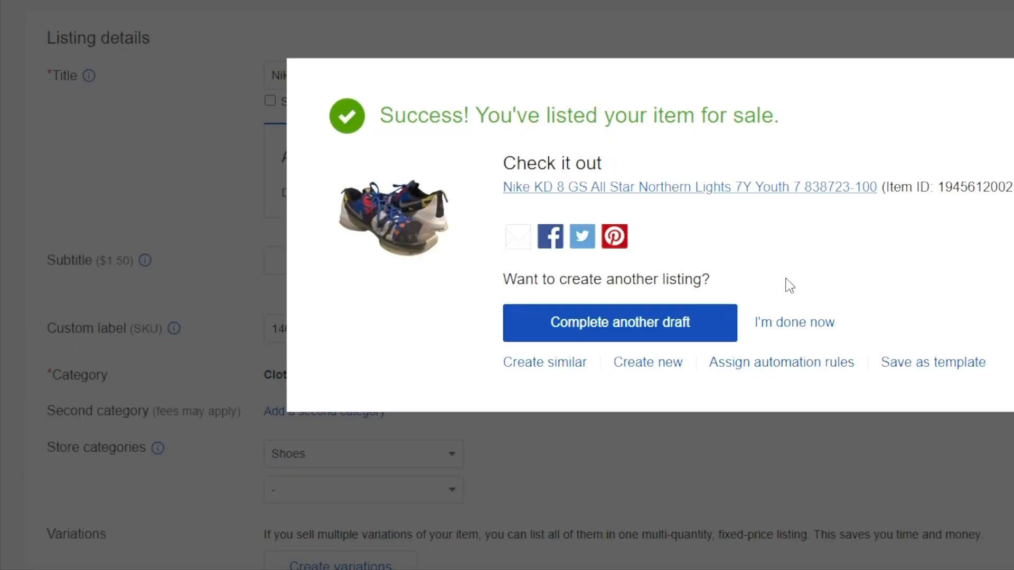
# Open the published eBay listing and look through its shoe photos up to the size label
pyautogui.click(697, 190)
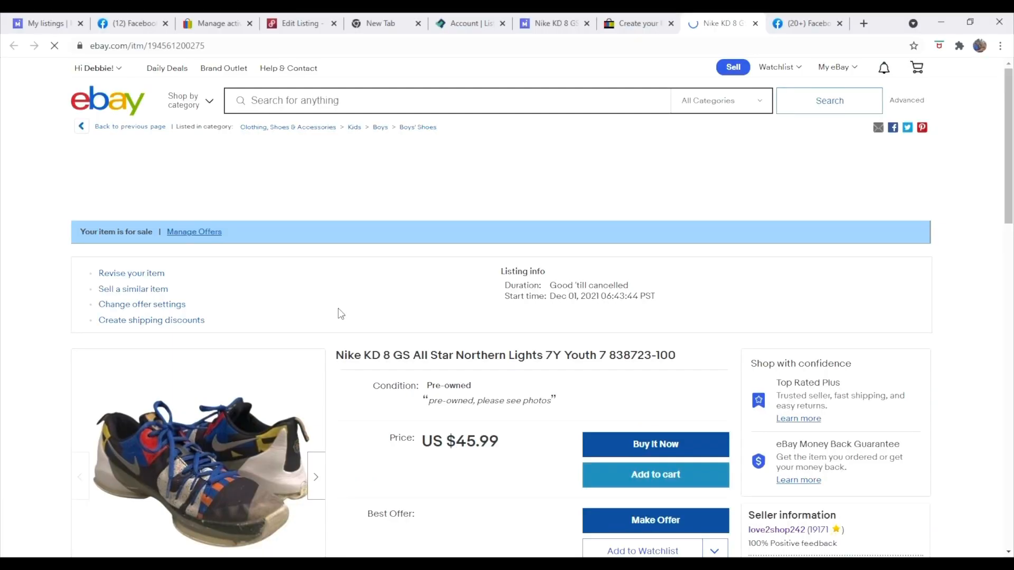
pyautogui.scroll(-2, 339, 309)
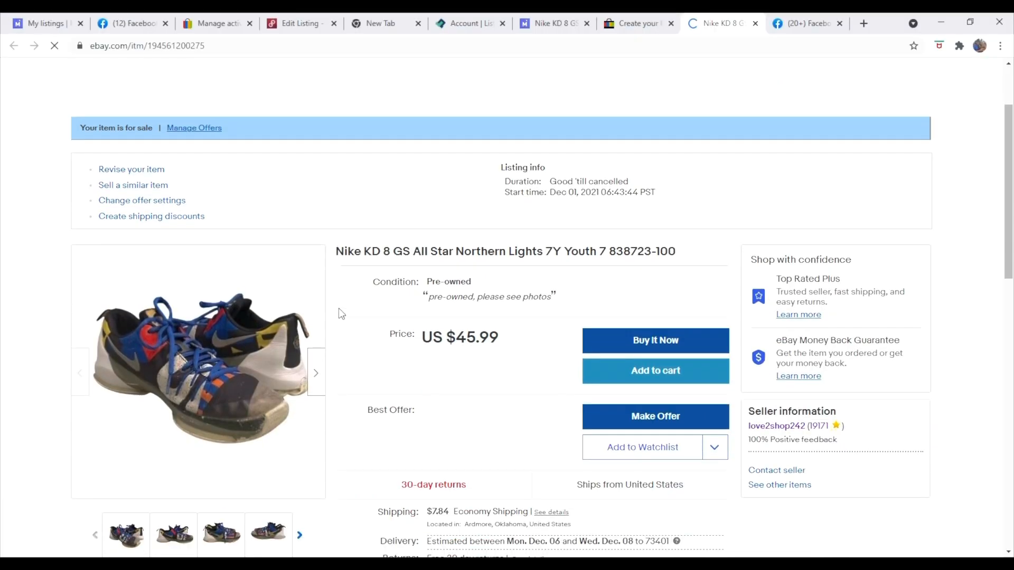
pyautogui.scroll(-2, 341, 314)
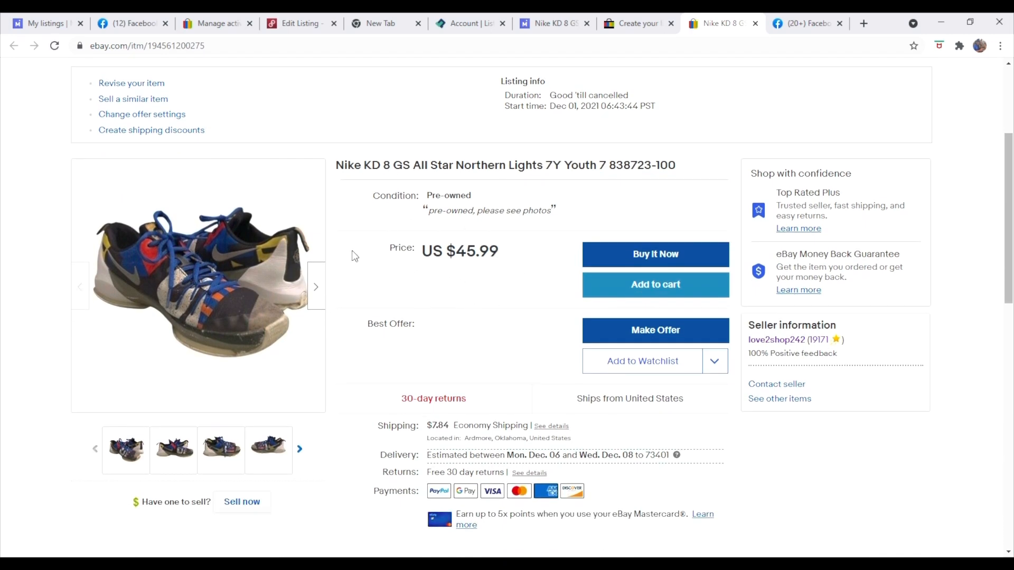
pyautogui.click(317, 286)
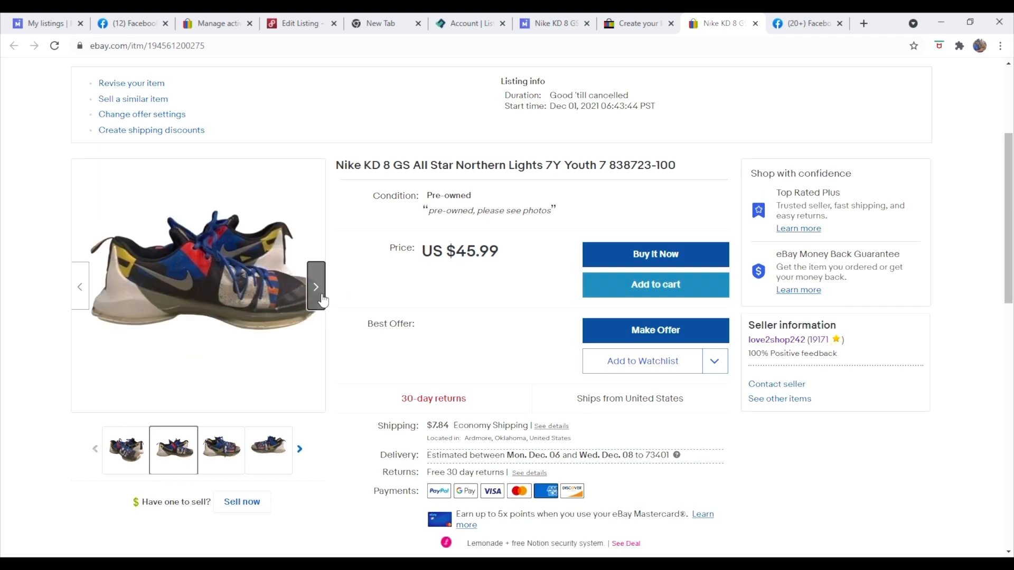
pyautogui.click(319, 299)
pyautogui.click(317, 286)
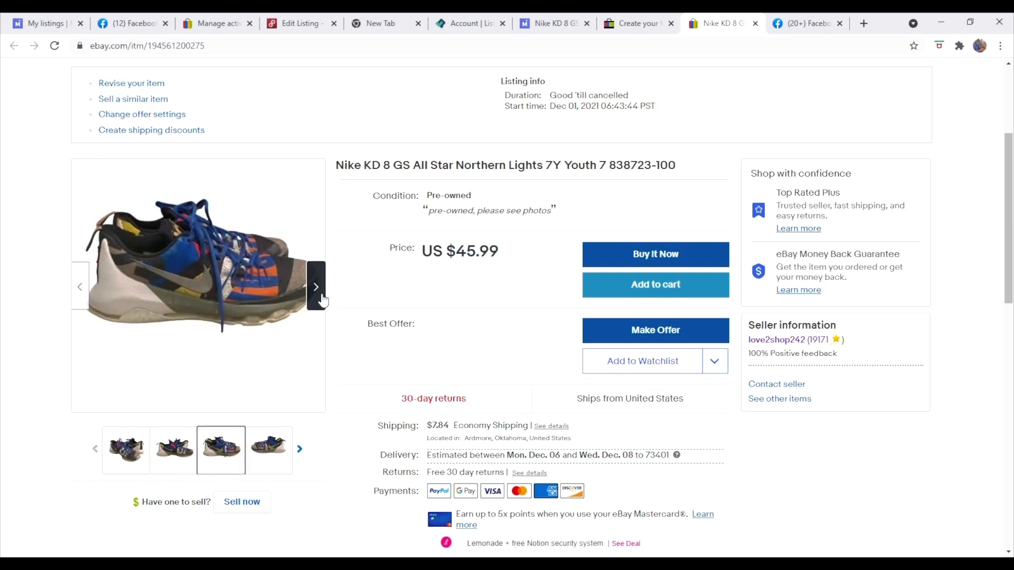
pyautogui.click(323, 299)
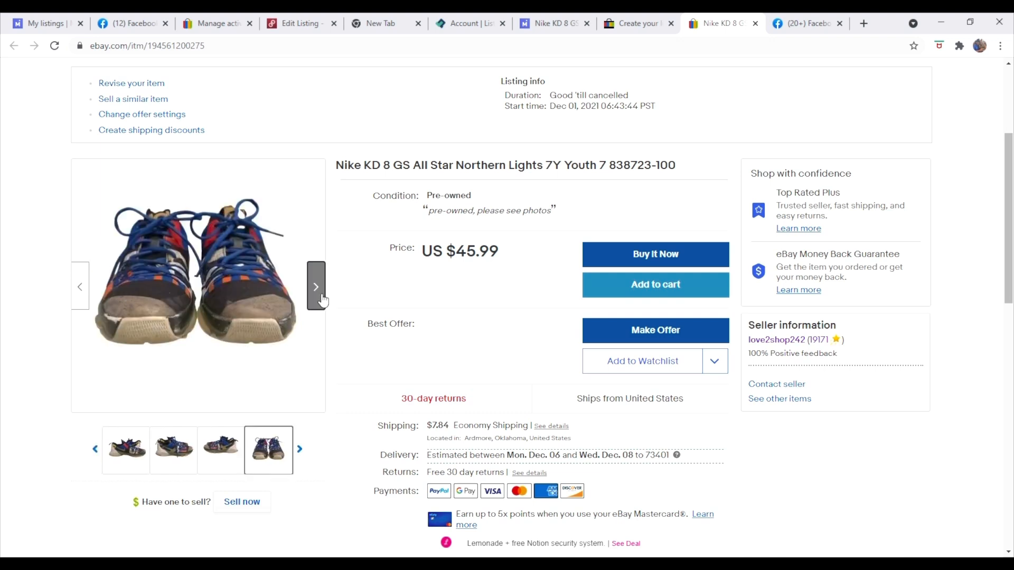
pyautogui.click(322, 299)
pyautogui.click(322, 300)
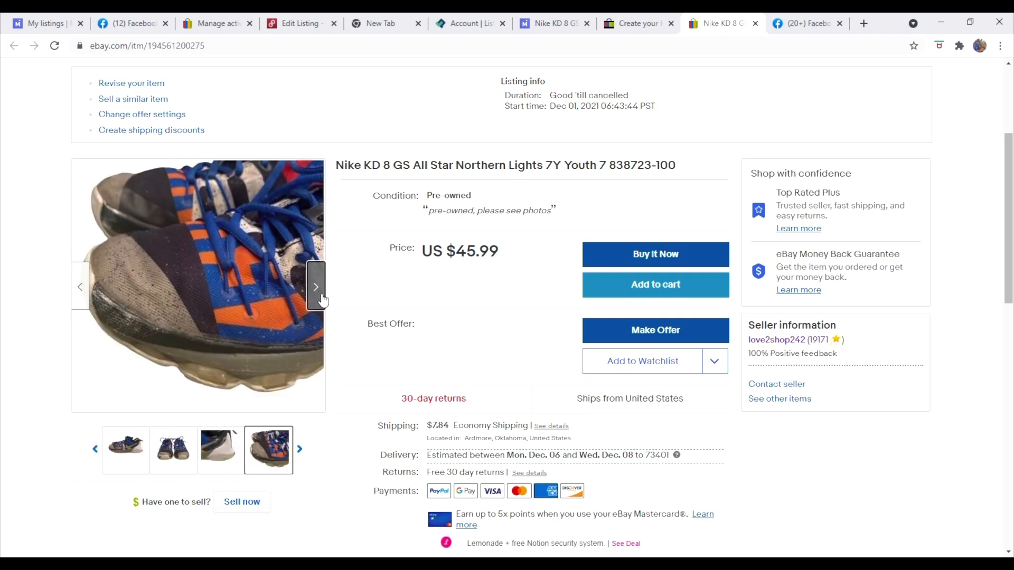
pyautogui.click(322, 300)
pyautogui.click(322, 300)
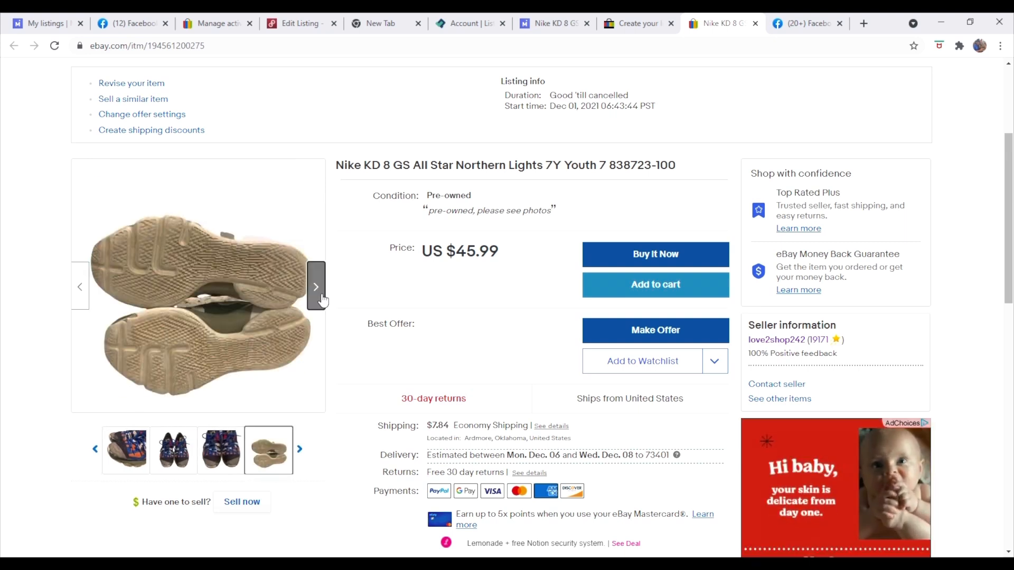
pyautogui.click(317, 287)
pyautogui.click(317, 287)
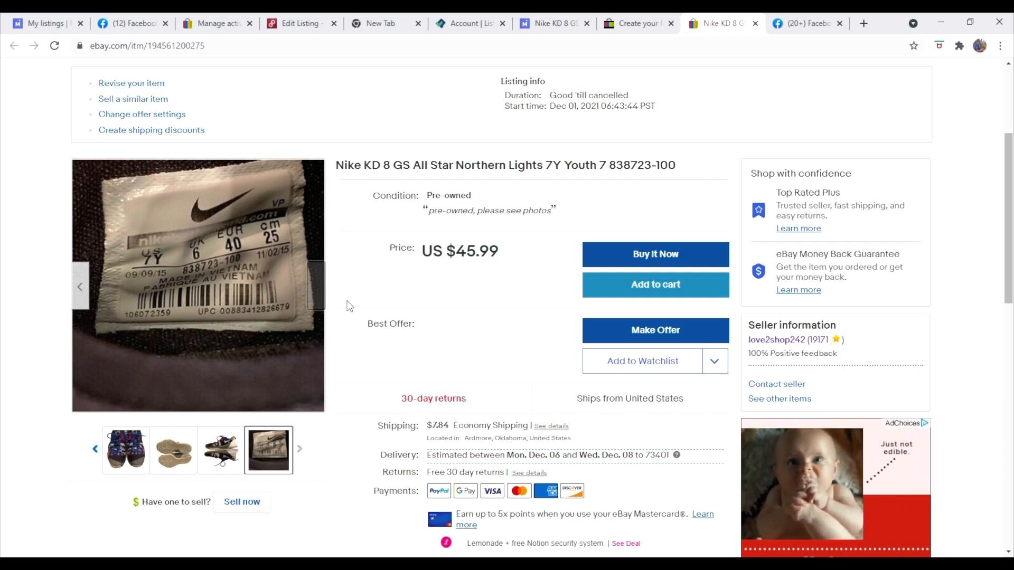
# Review the published listing's item specifics, description, and shipping and payment details
pyautogui.scroll(-1, 349, 304)
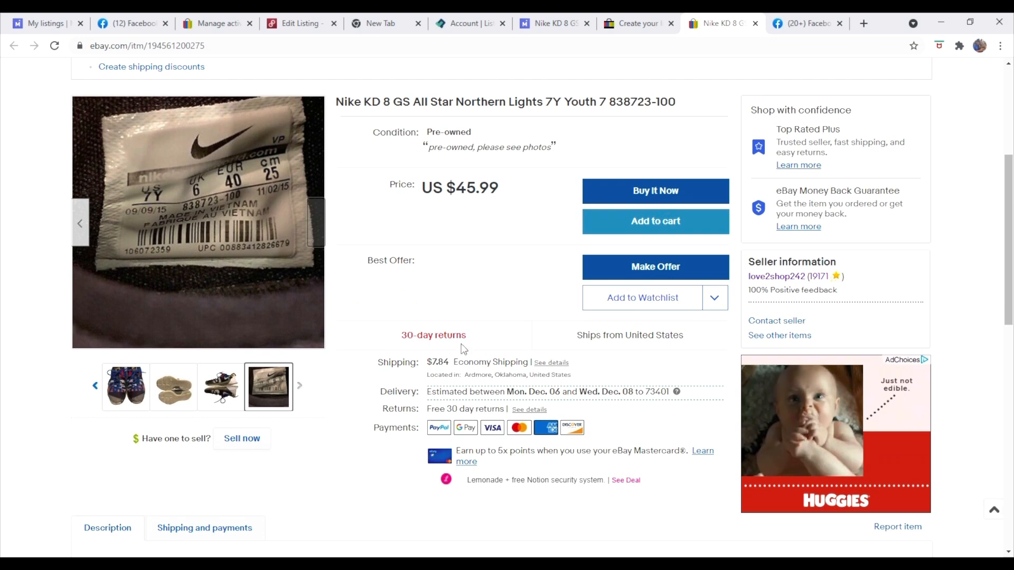
pyautogui.scroll(-5, 463, 348)
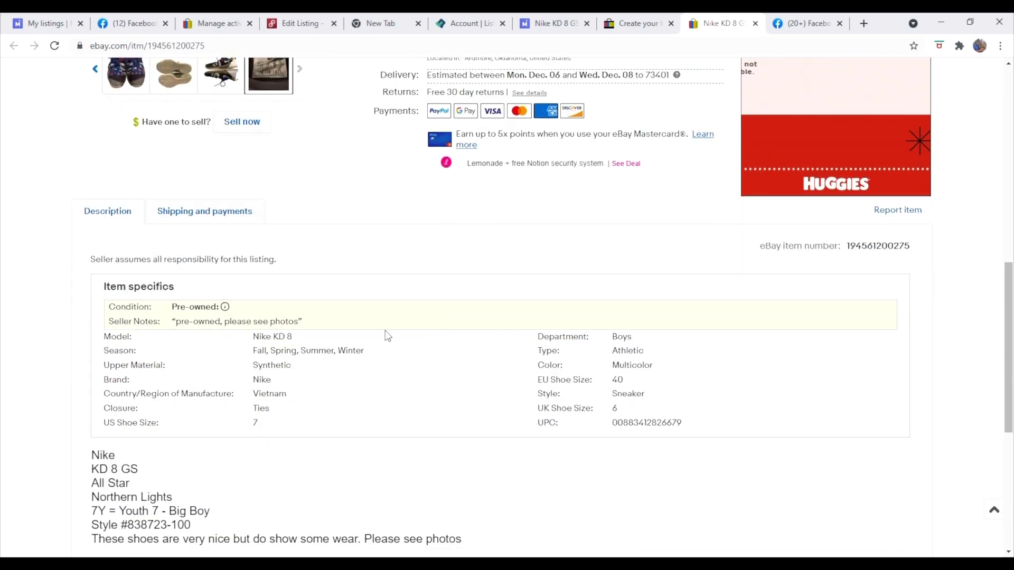
pyautogui.scroll(-4, 385, 336)
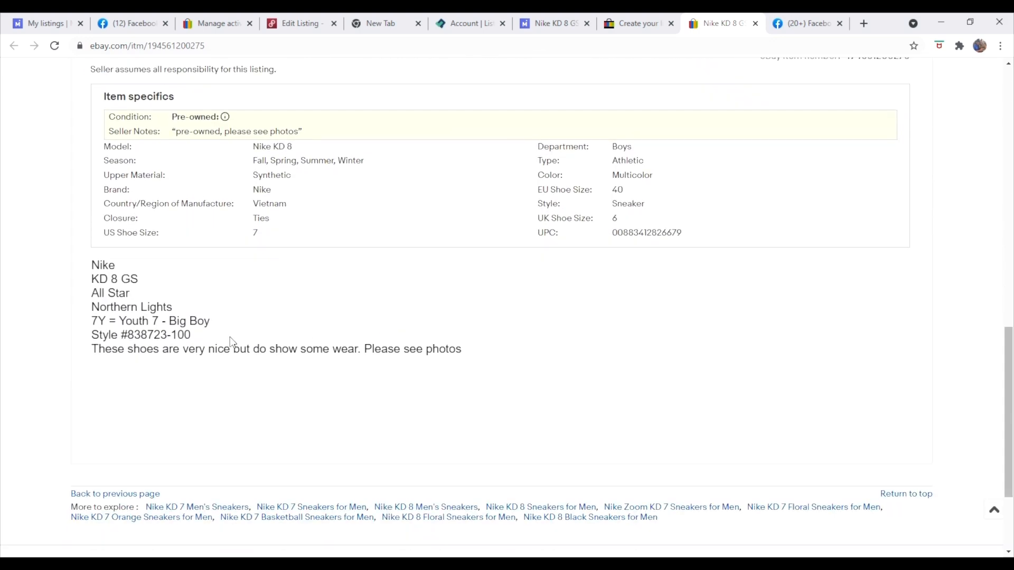
pyautogui.scroll(-2, 232, 338)
pyautogui.scroll(4, 249, 335)
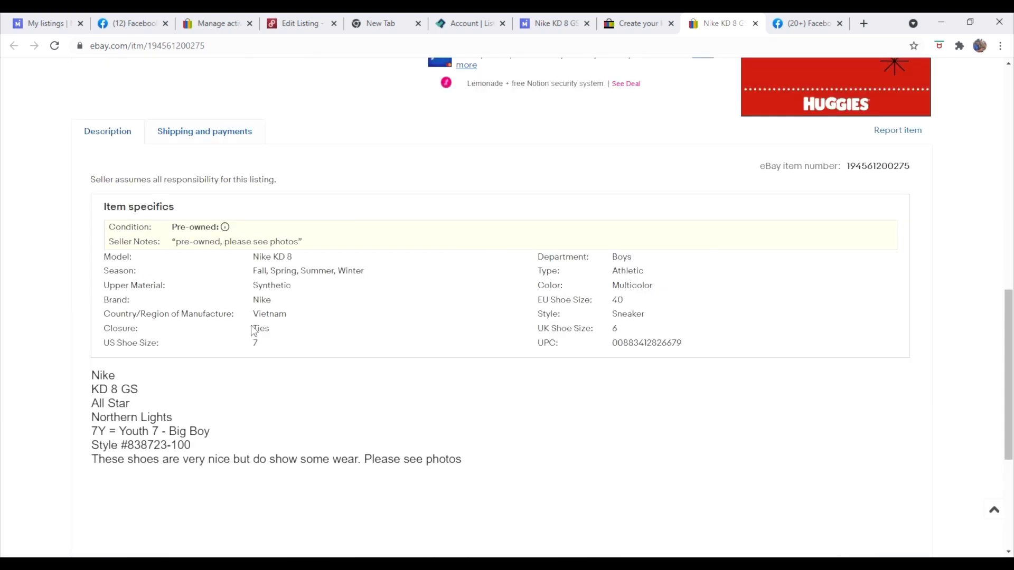
pyautogui.click(201, 143)
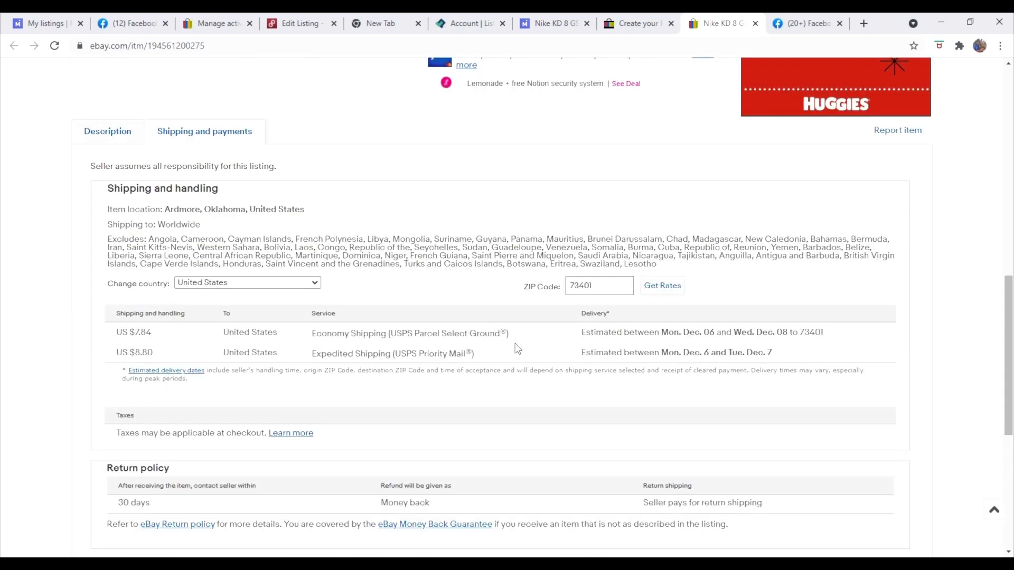
pyautogui.scroll(-3, 518, 348)
pyautogui.scroll(12, 516, 348)
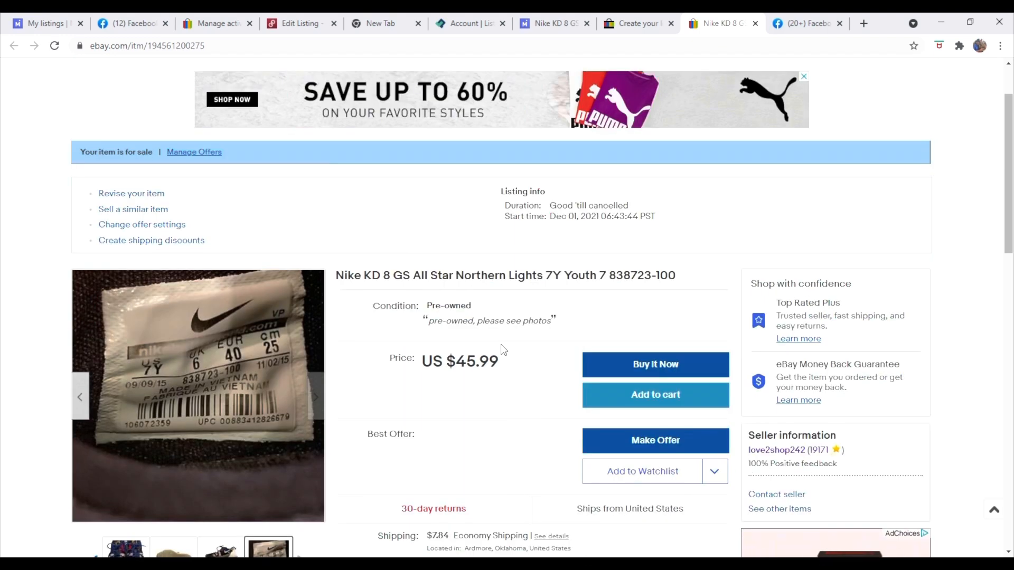
pyautogui.scroll(2, 512, 344)
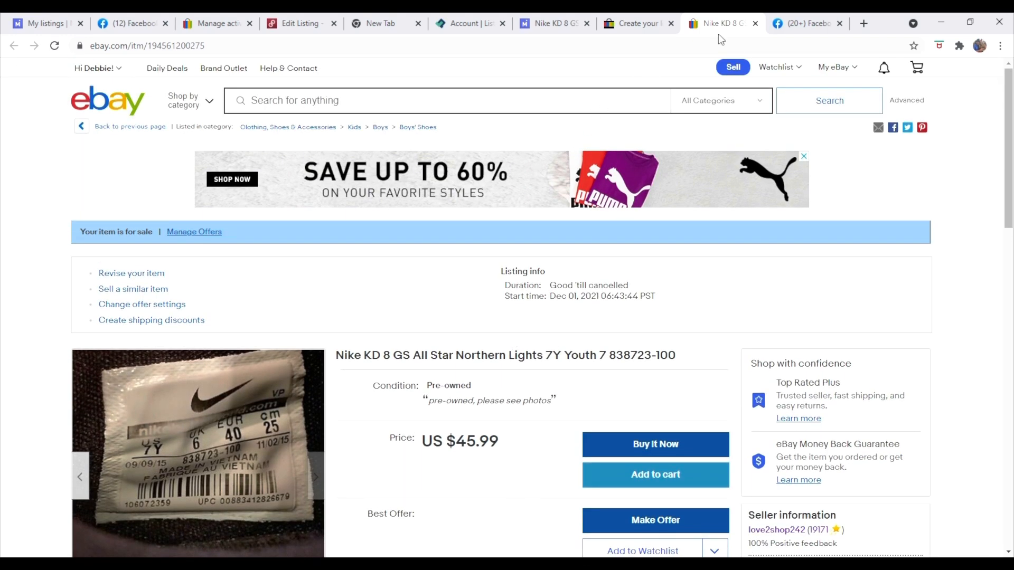
# Switch to the Facebook Marketplace draft of the shoes and set its price to $30
pyautogui.click(820, 21)
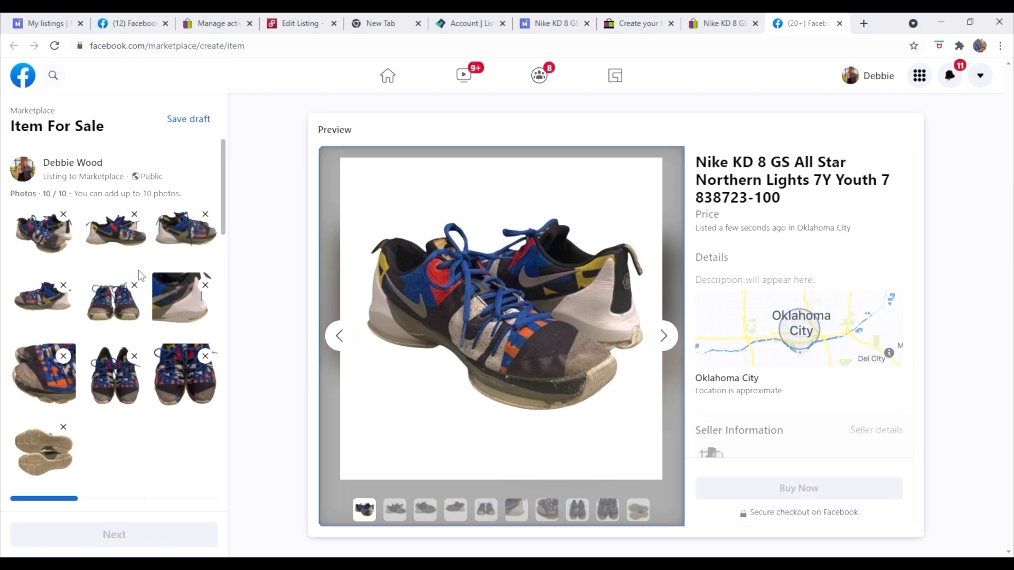
pyautogui.scroll(-4, 142, 279)
pyautogui.scroll(-3, 142, 279)
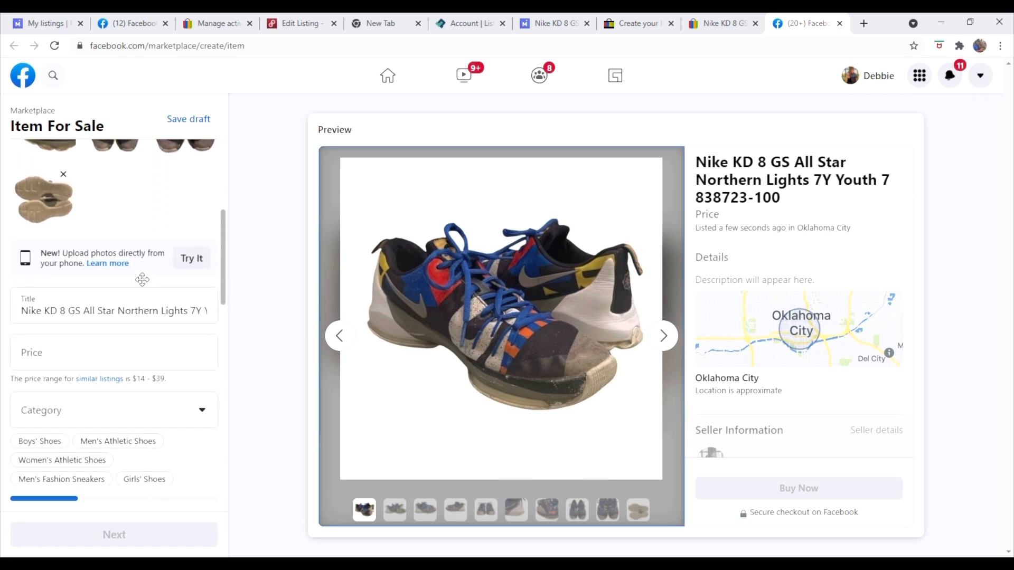
pyautogui.click(87, 293)
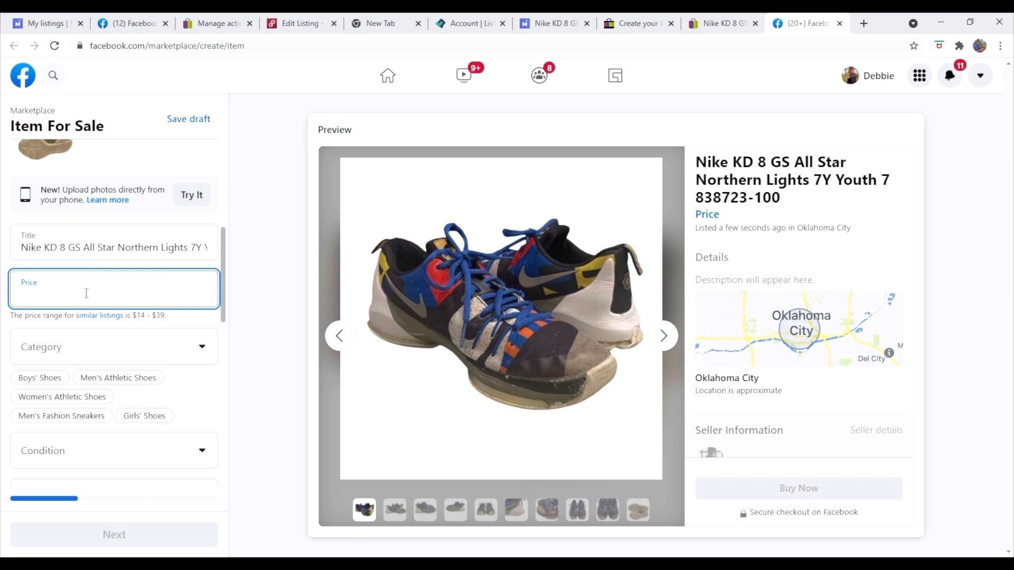
pyautogui.write('30')
# Set the Marketplace draft's category to Boys' Shoes and its condition to Used - Fair
pyautogui.scroll(-1, 80, 297)
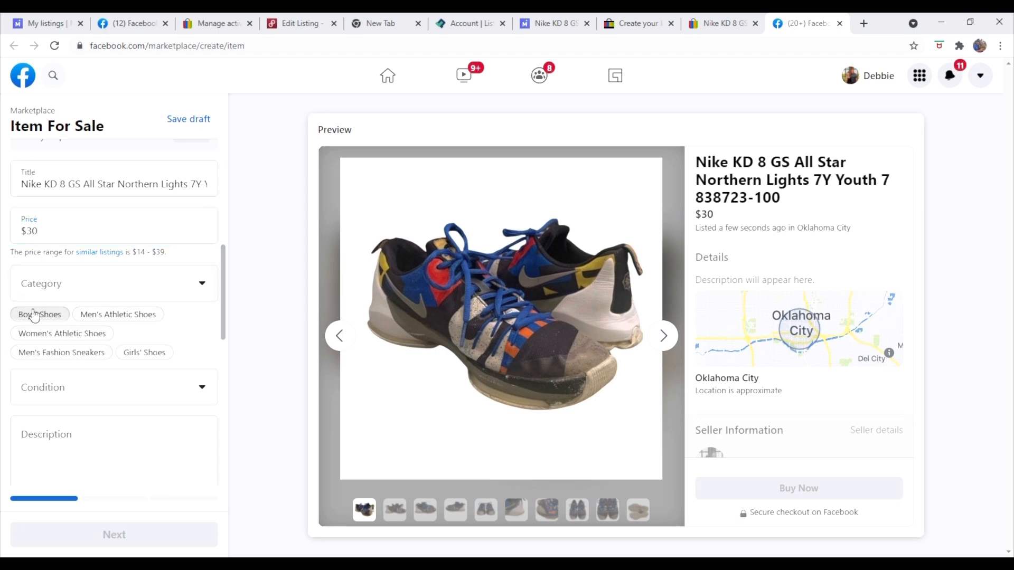
pyautogui.click(32, 314)
pyautogui.scroll(-1, 40, 320)
pyautogui.click(42, 324)
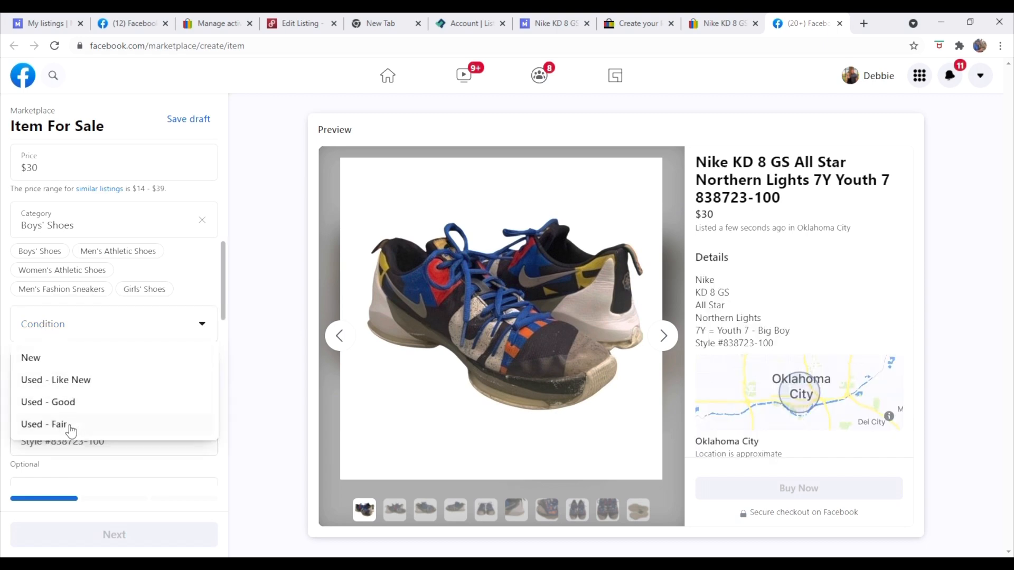
pyautogui.click(68, 424)
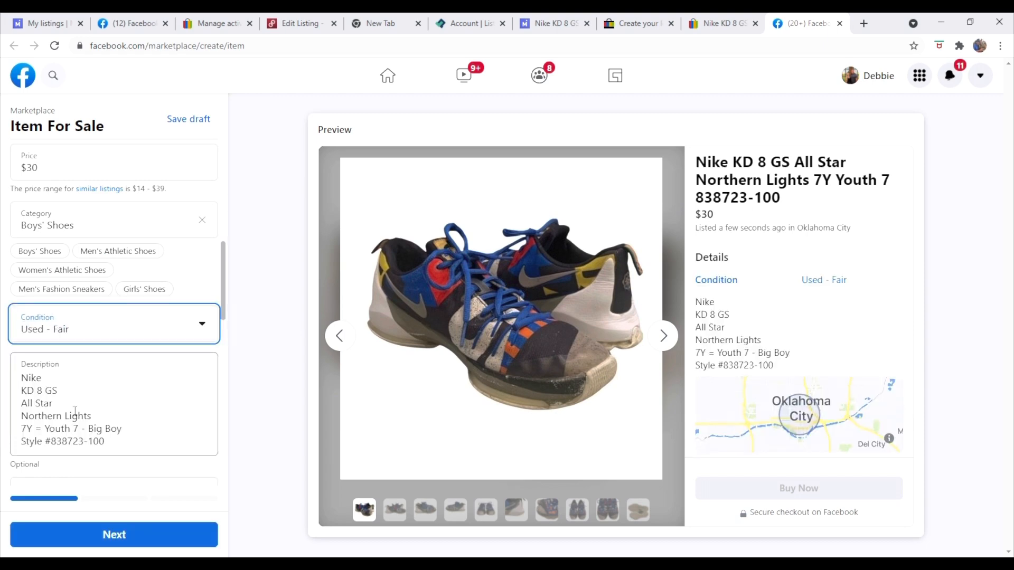
# Set the Marketplace draft's brand to Nike and its shoe type to Athletic Shoes
pyautogui.scroll(-6, 75, 411)
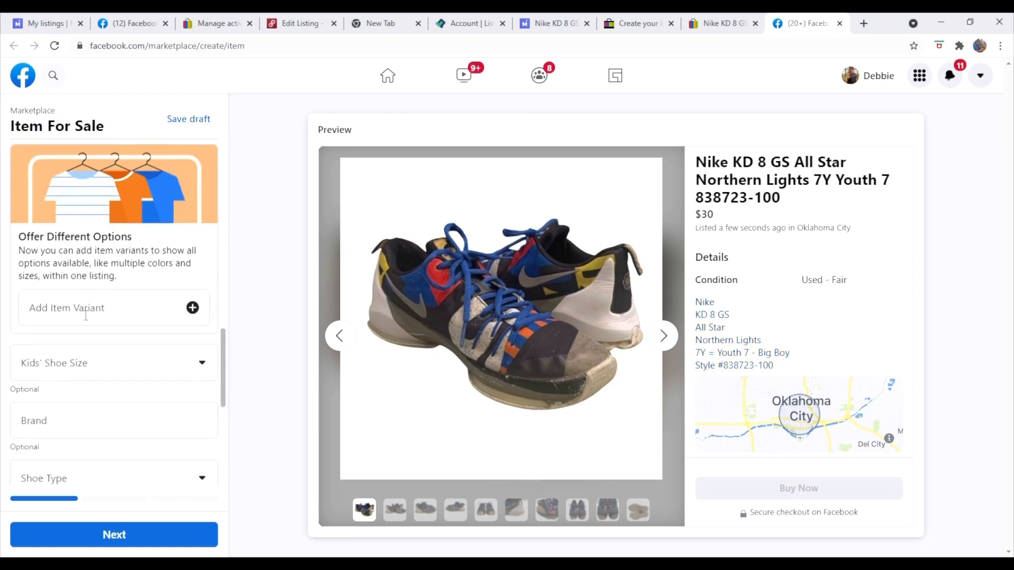
pyautogui.scroll(-2, 85, 314)
pyautogui.click(83, 299)
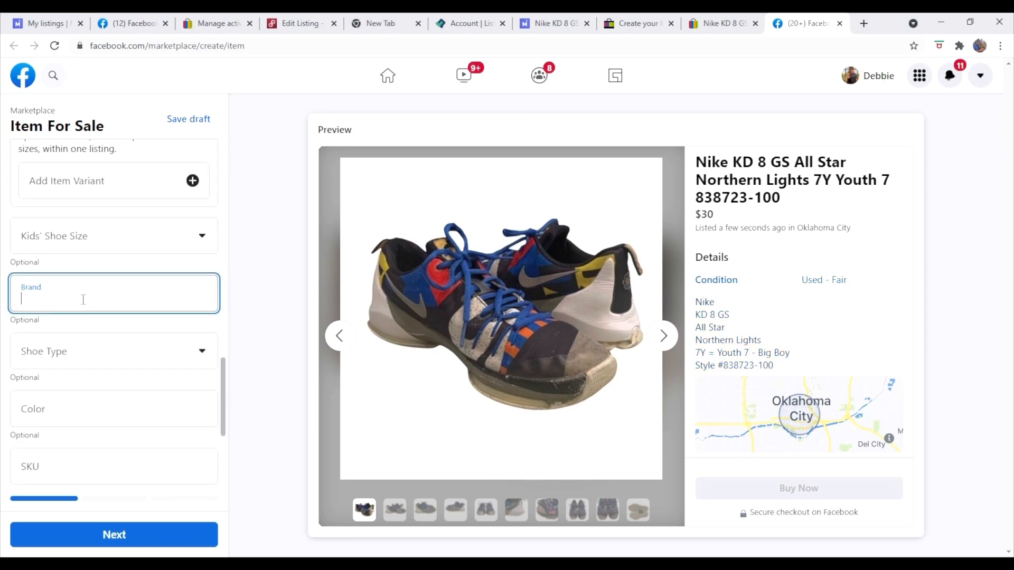
pyautogui.write('Nike')
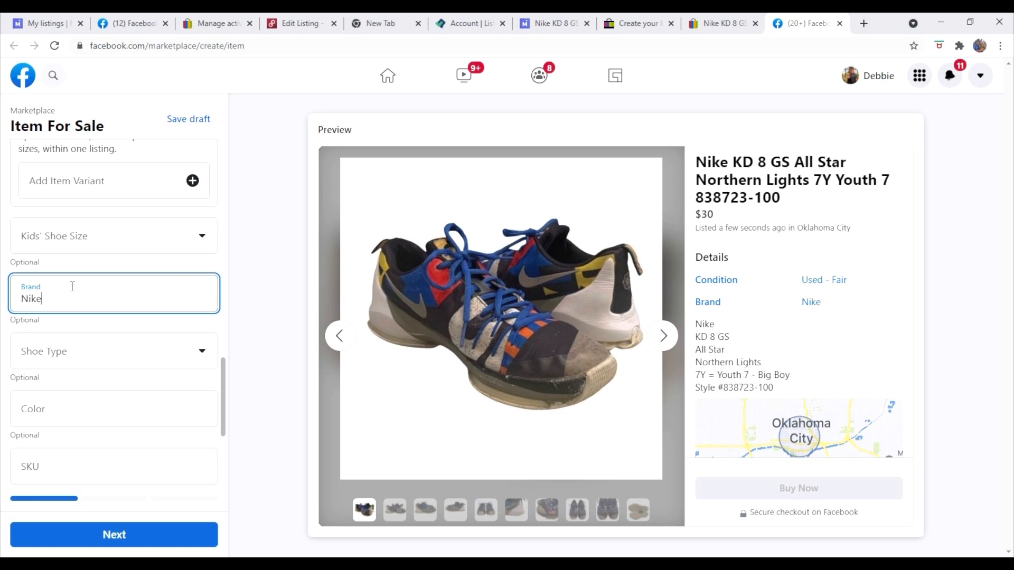
pyautogui.click(68, 355)
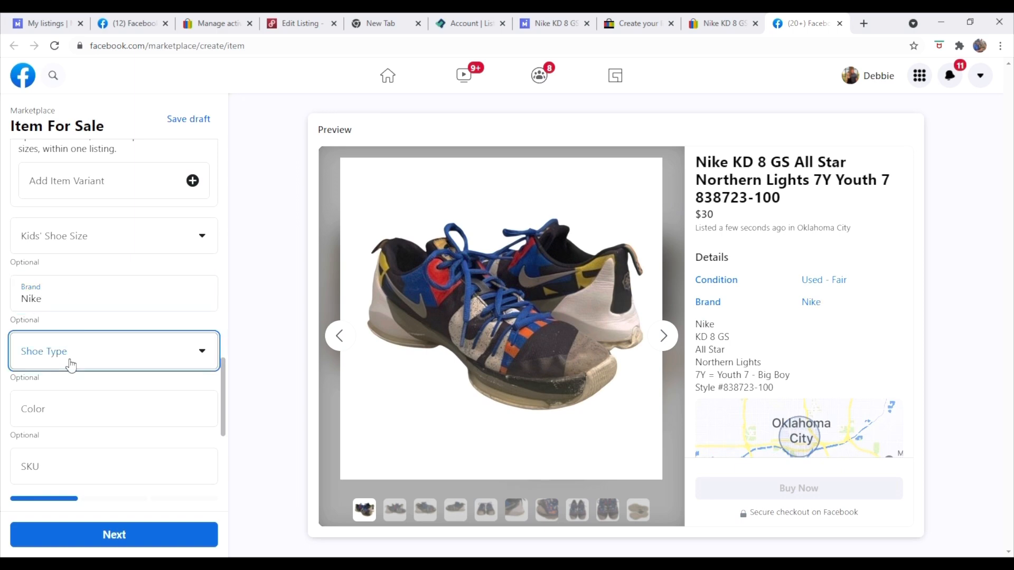
pyautogui.click(57, 387)
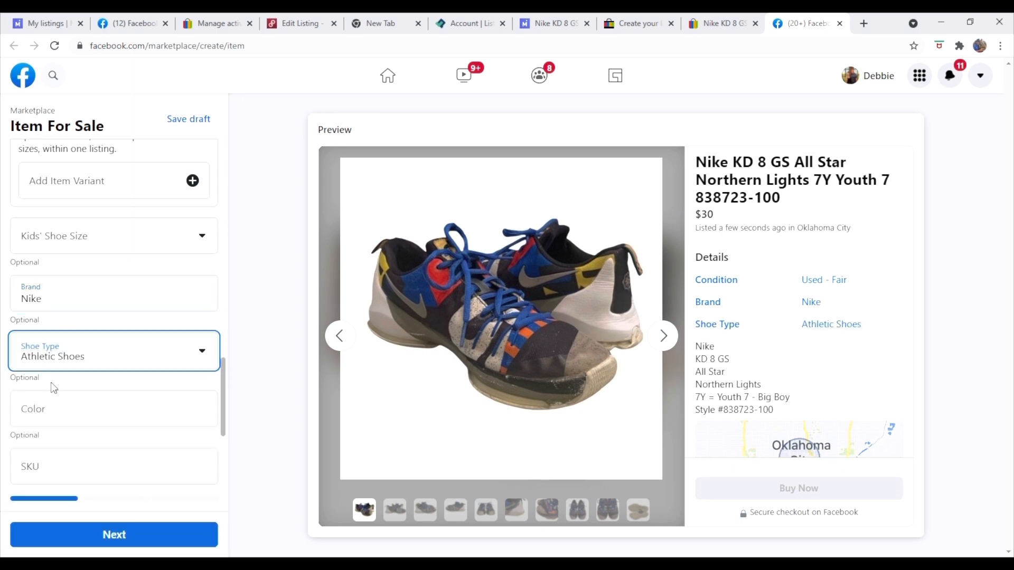
# Set the shoes' color to Multicolor and turn on hiding the listing from friends
pyautogui.scroll(-2, 50, 369)
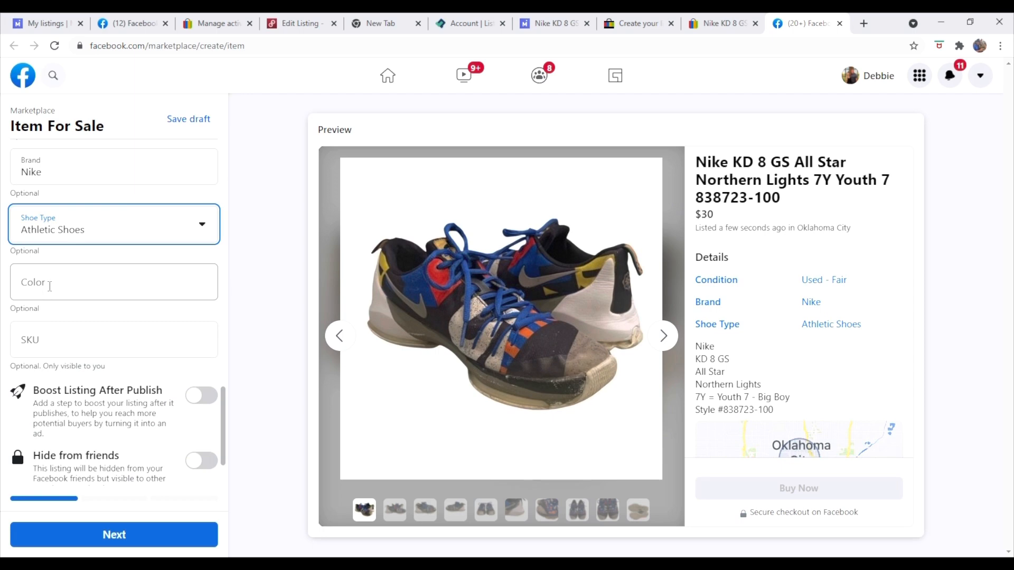
pyautogui.click(49, 286)
pyautogui.write('M')
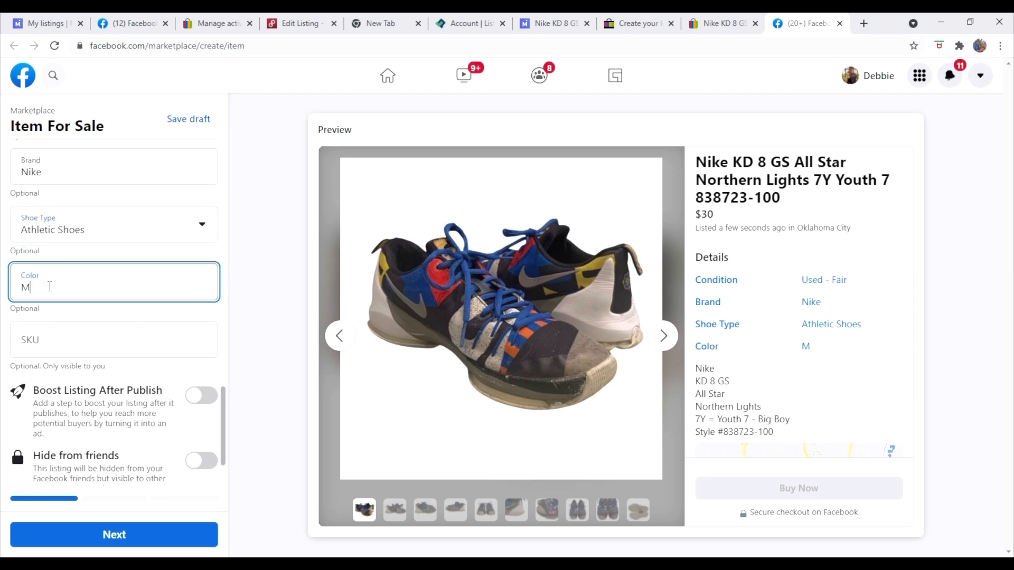
pyautogui.write('ulticolor')
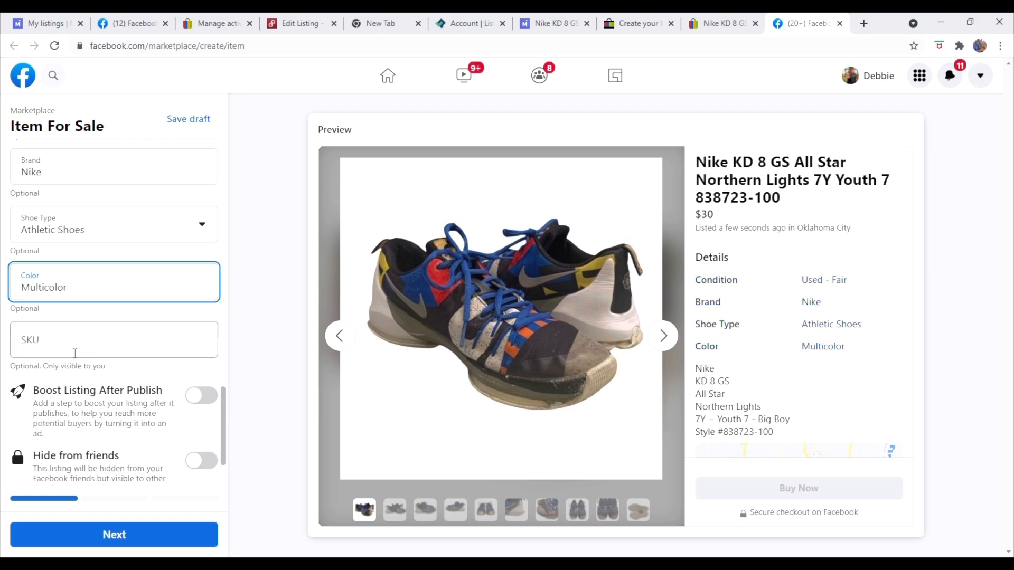
pyautogui.scroll(-2, 108, 372)
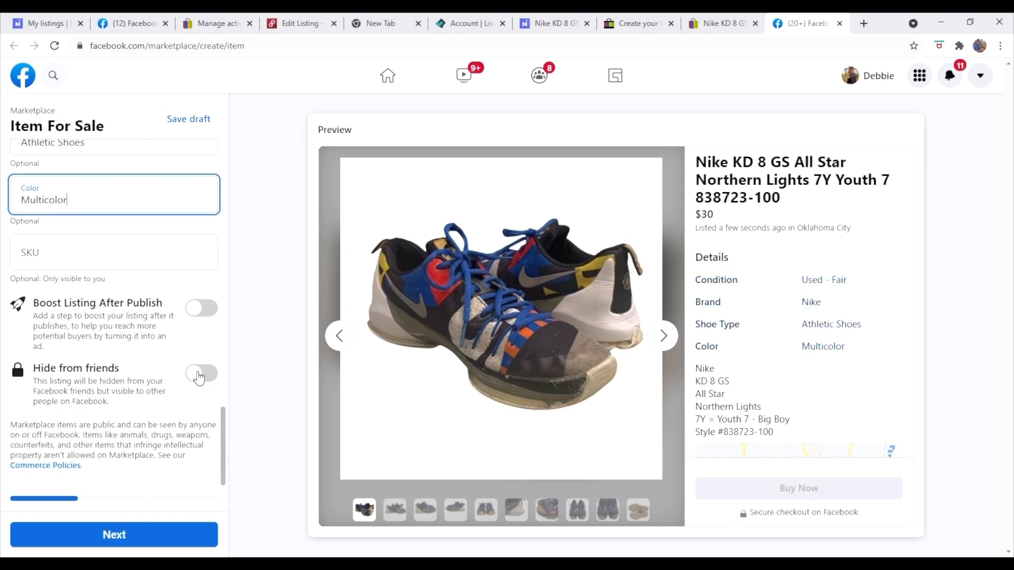
pyautogui.click(200, 375)
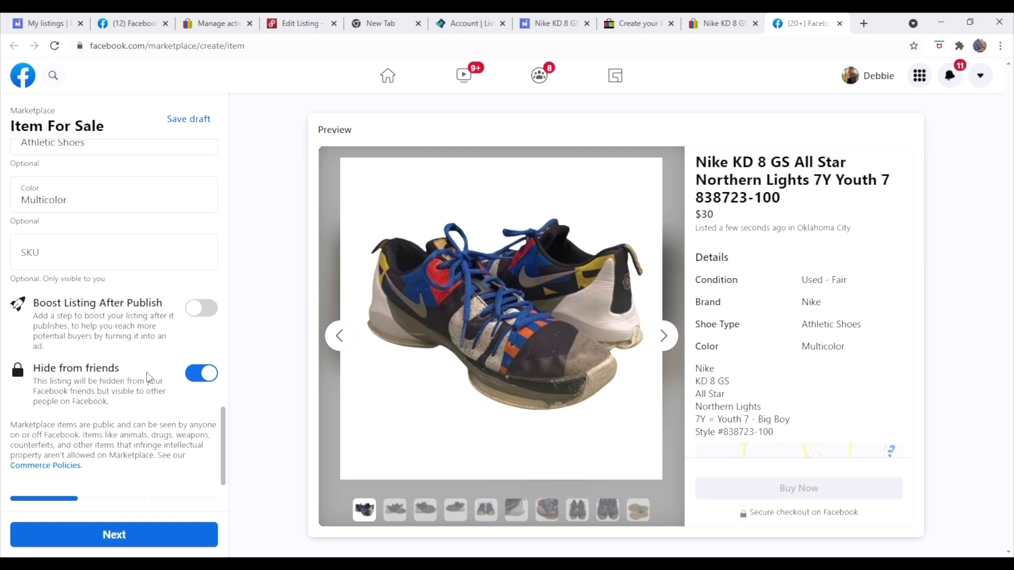
# Continue to the delivery settings and choose Shipping only with a package weight of 1-2 lbs
pyautogui.click(104, 531)
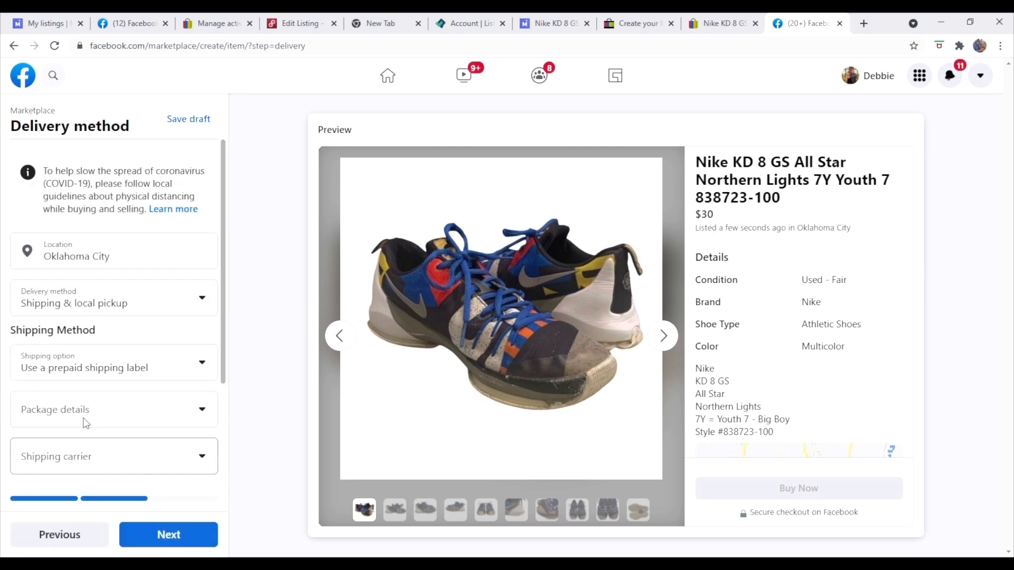
pyautogui.click(105, 300)
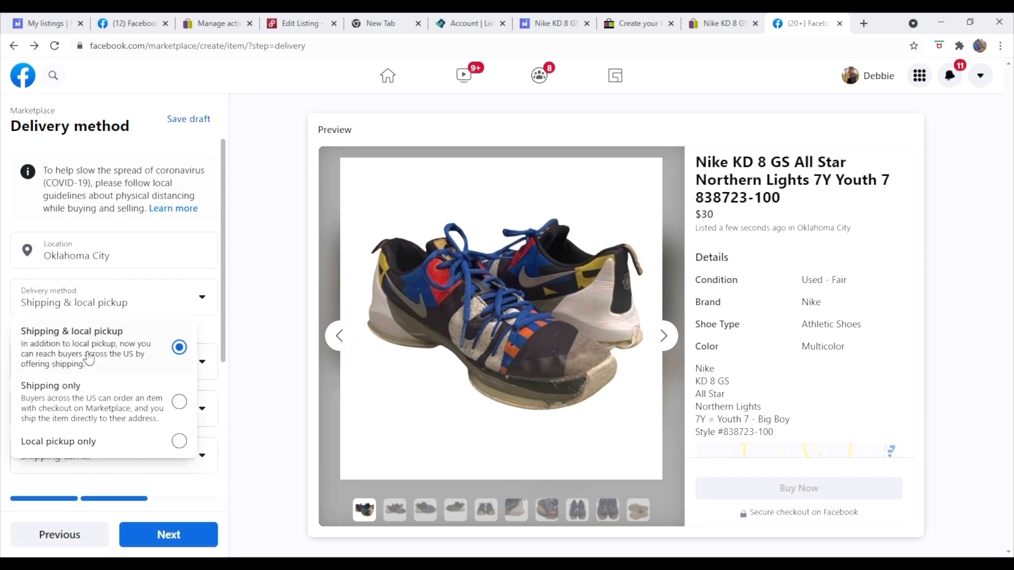
pyautogui.click(179, 403)
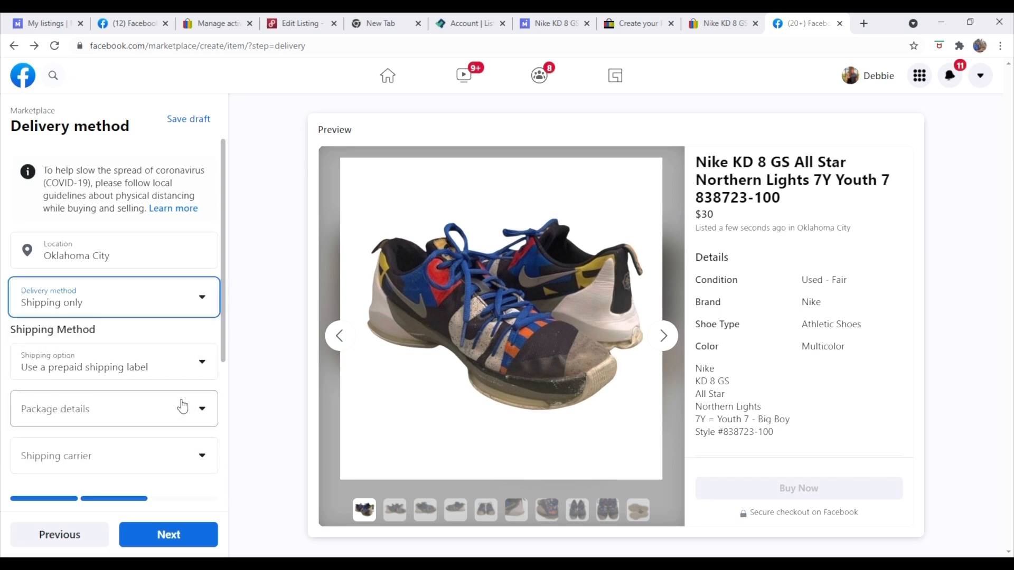
pyautogui.click(93, 416)
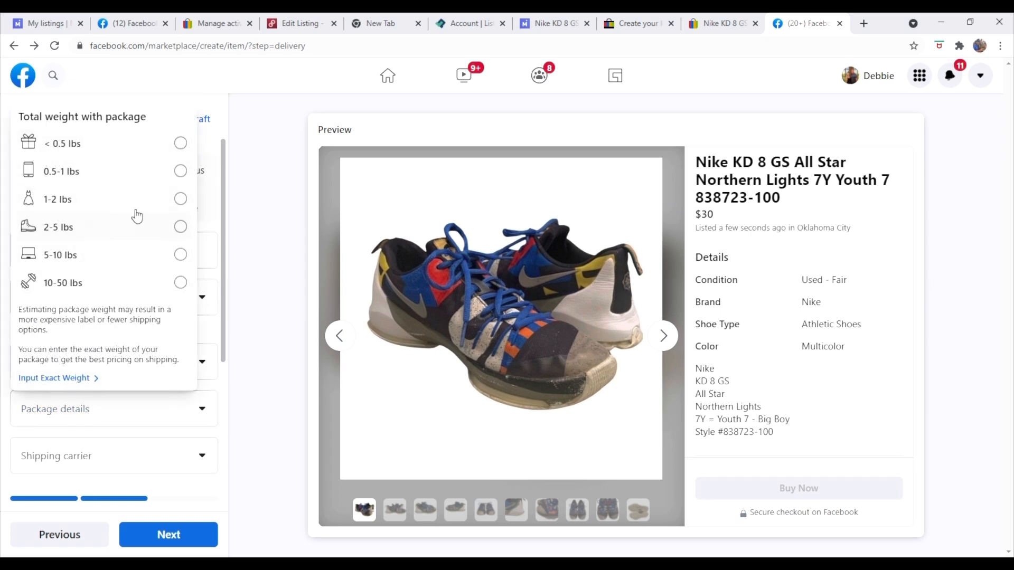
pyautogui.click(181, 199)
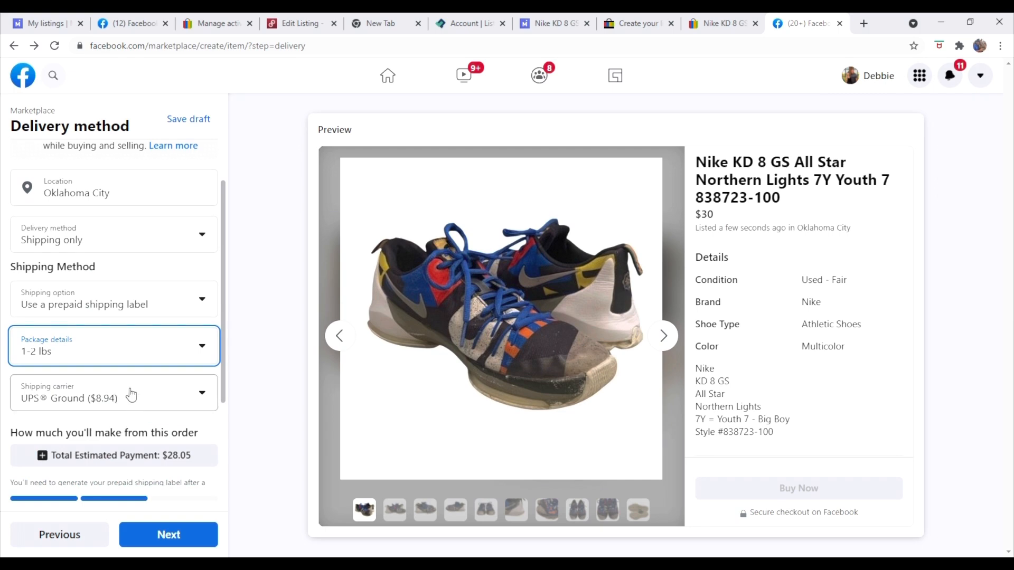
# Choose USPS Priority Mail ($9.25) as the shipping carrier
pyautogui.scroll(-3, 129, 393)
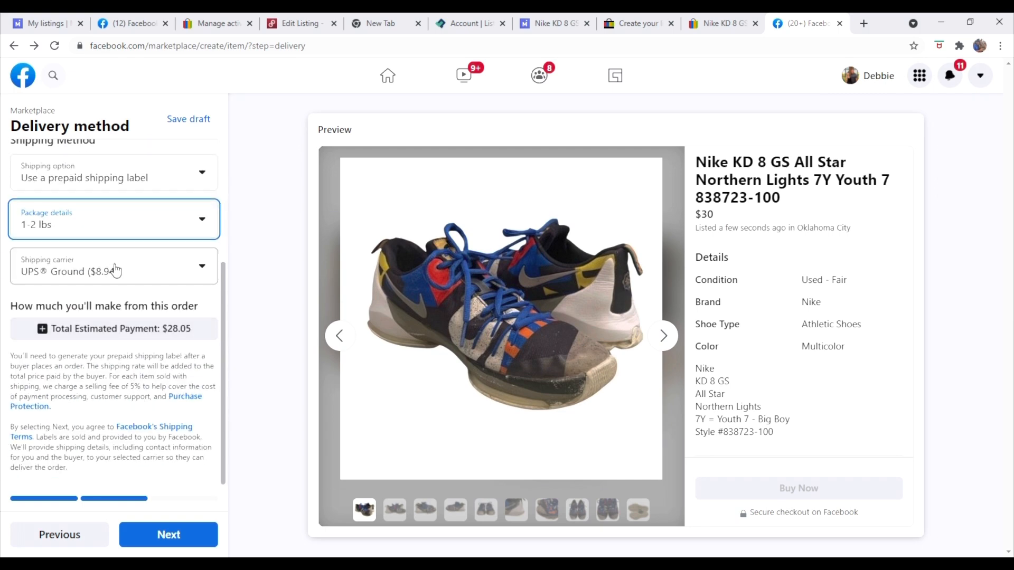
pyautogui.click(116, 271)
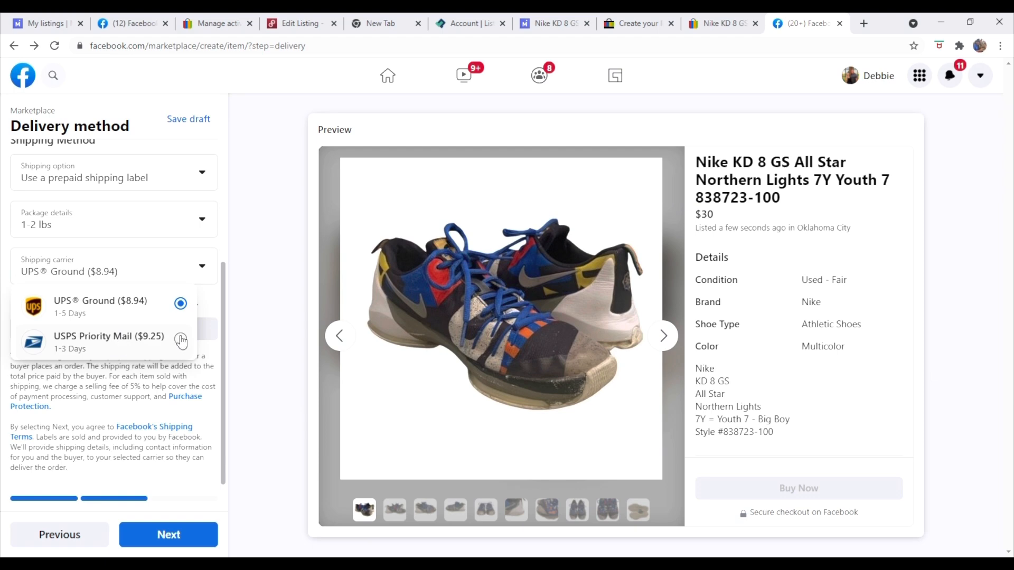
pyautogui.click(180, 340)
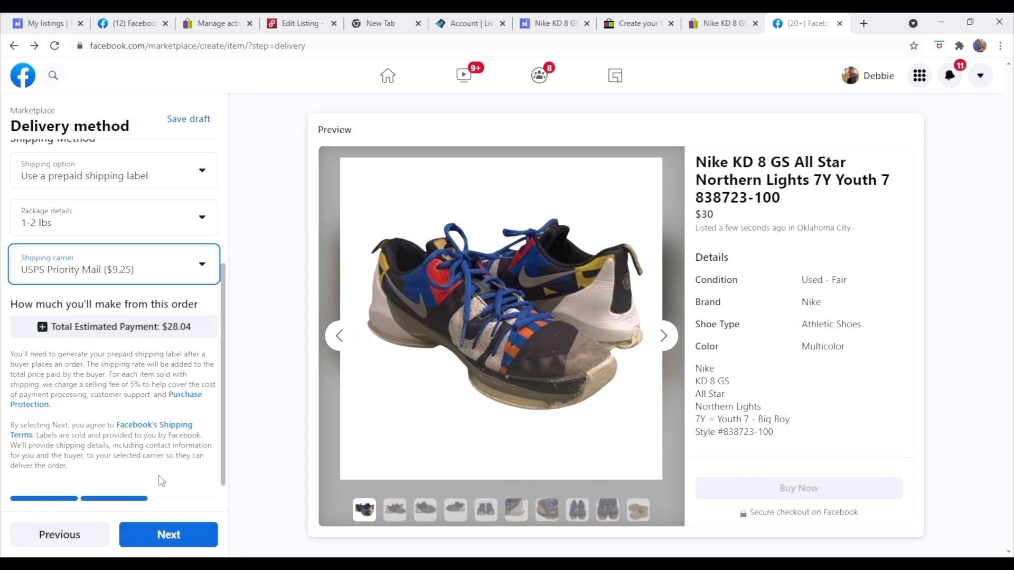
# Check the shipping and returns in the listing preview, then publish the shoes to Marketplace only
pyautogui.scroll(-3, 756, 353)
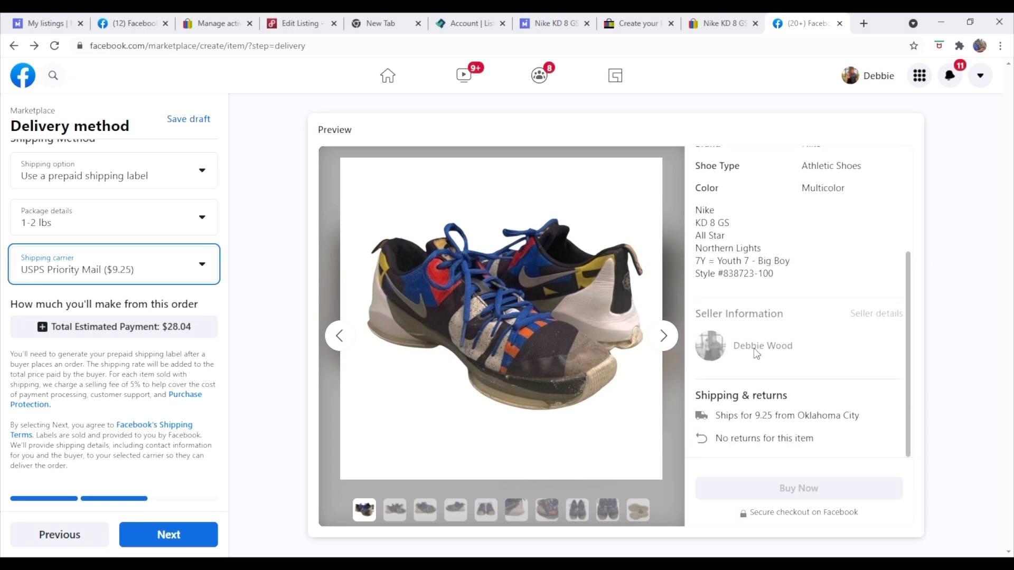
pyautogui.scroll(3, 756, 354)
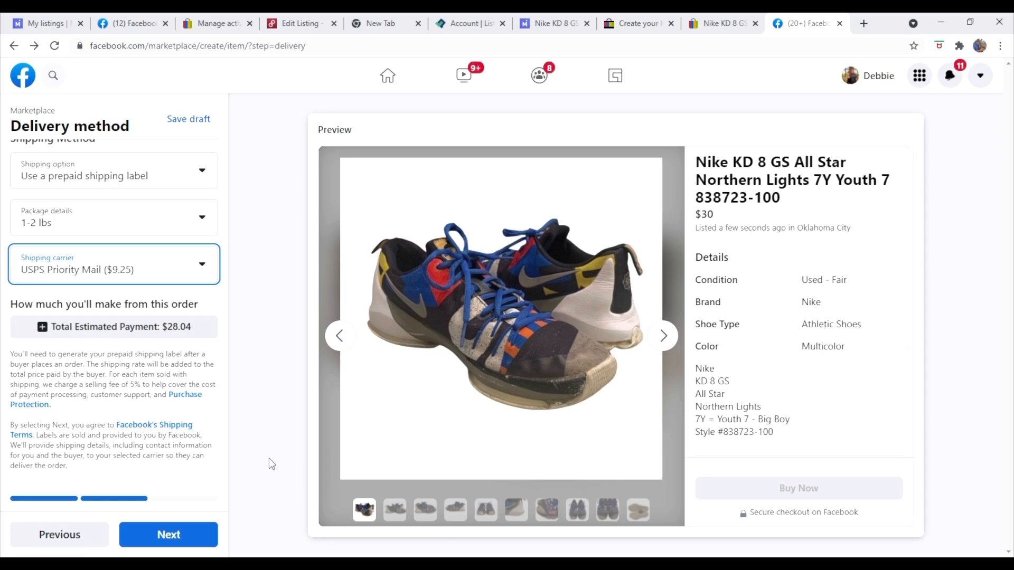
pyautogui.click(181, 544)
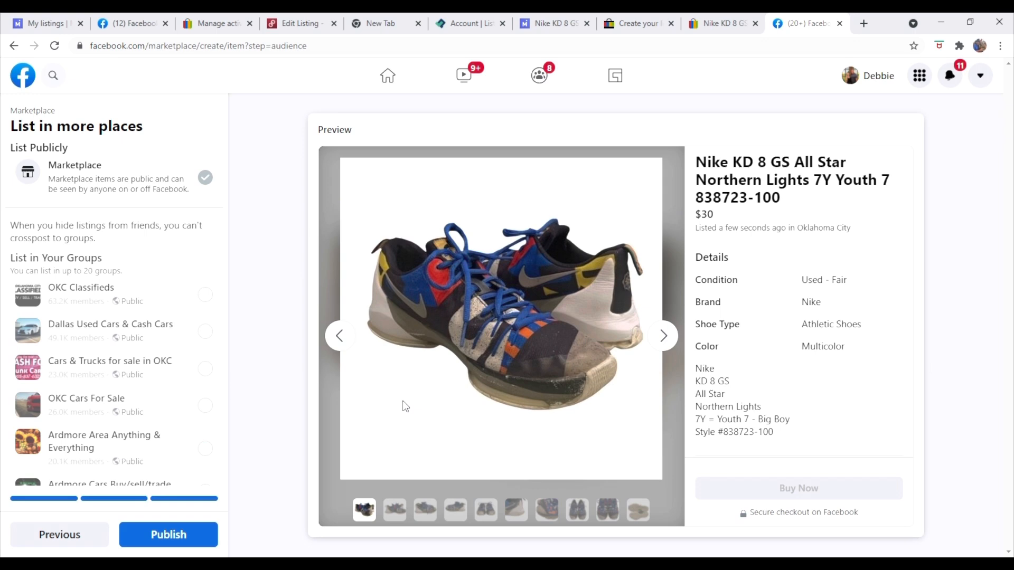
pyautogui.click(169, 536)
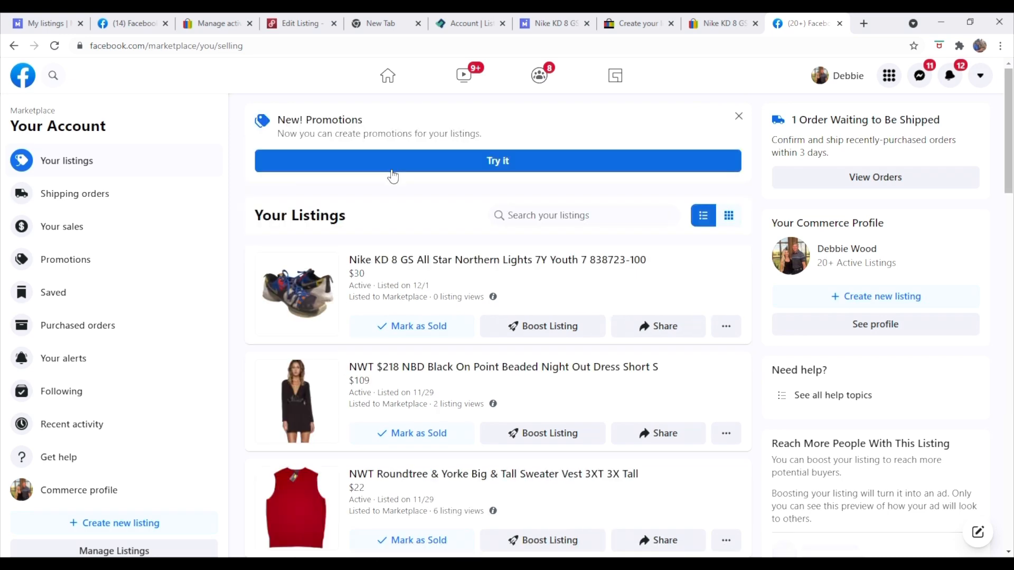
# Open the published Nike KD 8 listing's item page and review its details, description and shipping
pyautogui.click(389, 262)
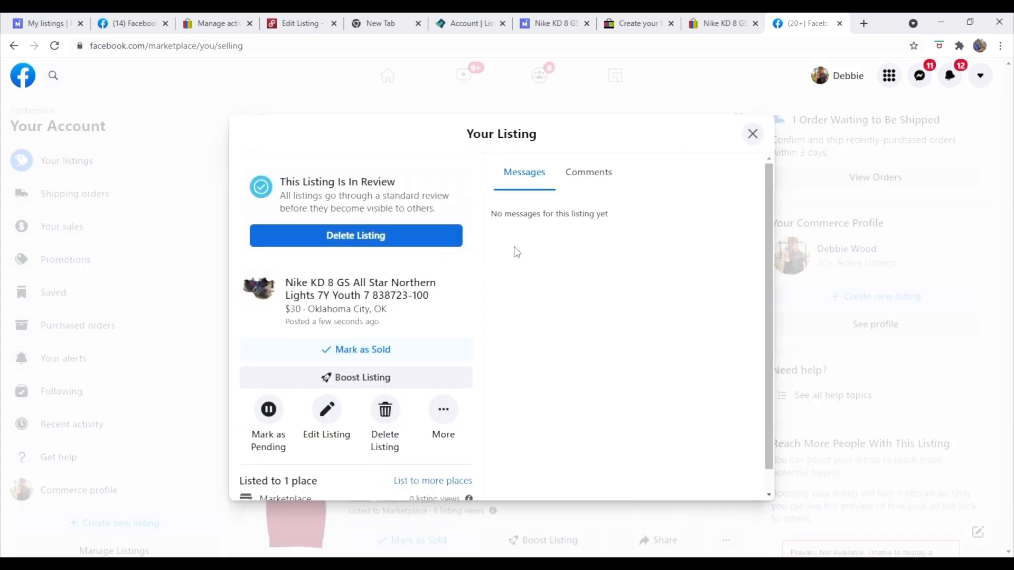
pyautogui.scroll(-1, 499, 262)
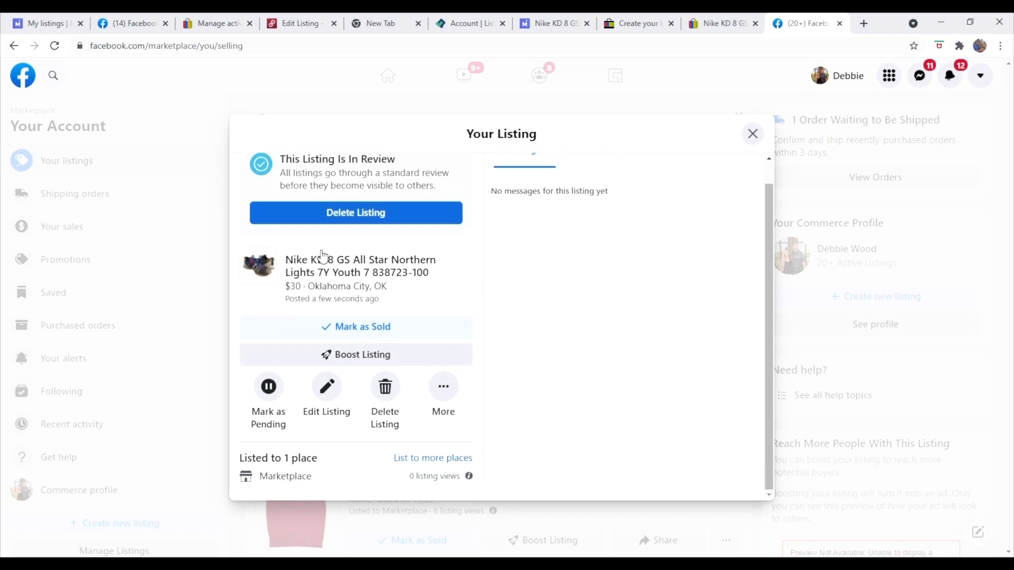
pyautogui.click(335, 274)
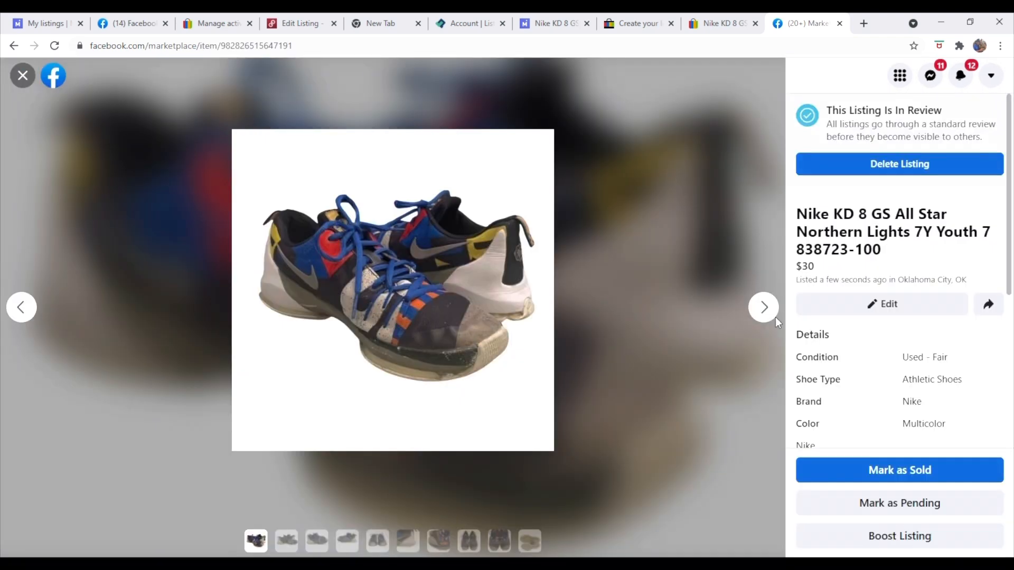
pyautogui.scroll(-3, 861, 325)
pyautogui.scroll(-3, 864, 327)
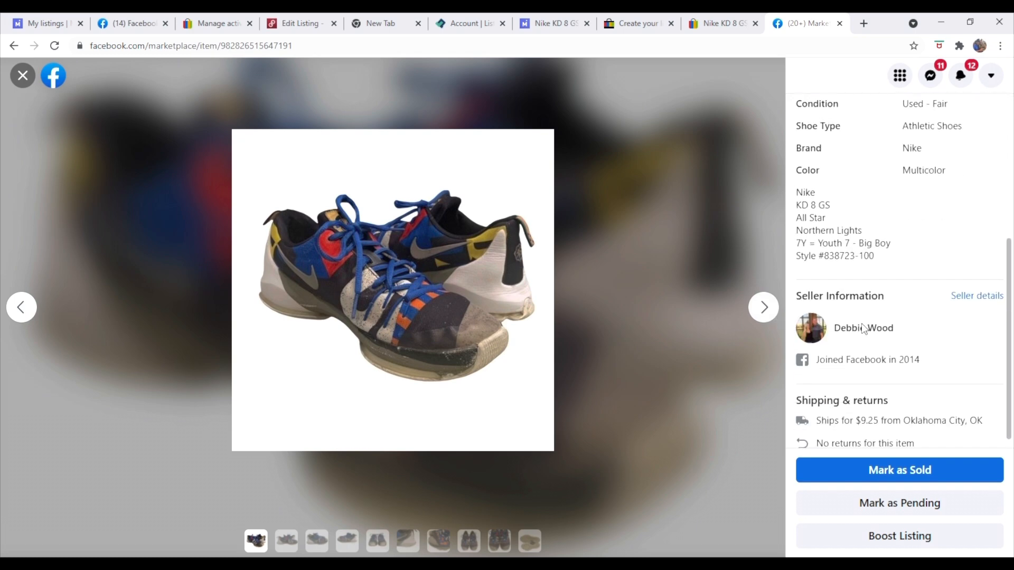
# Look through the photos of the published Marketplace listing and close the item page
pyautogui.click(768, 311)
pyautogui.click(768, 311)
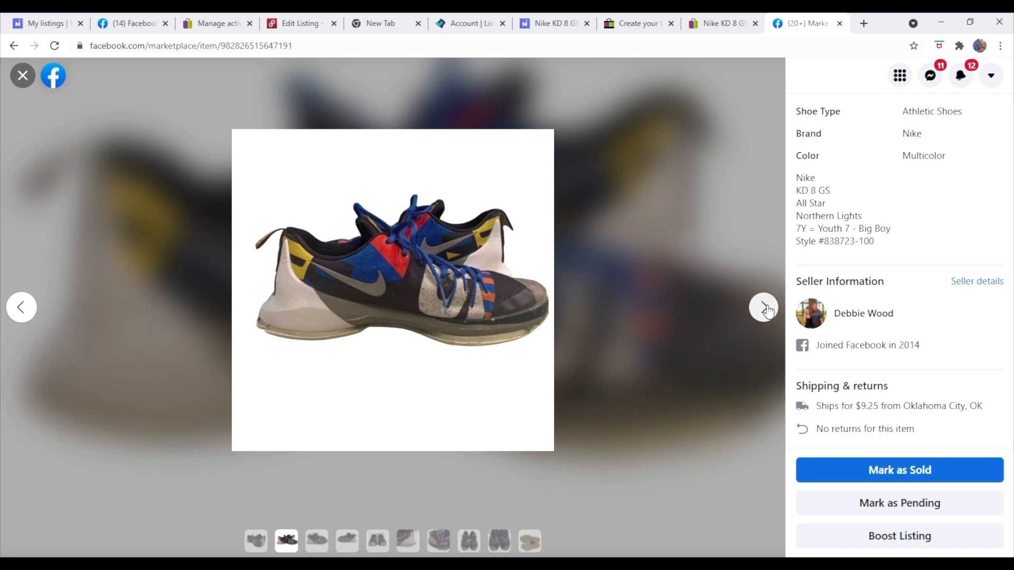
pyautogui.click(768, 310)
pyautogui.click(768, 310)
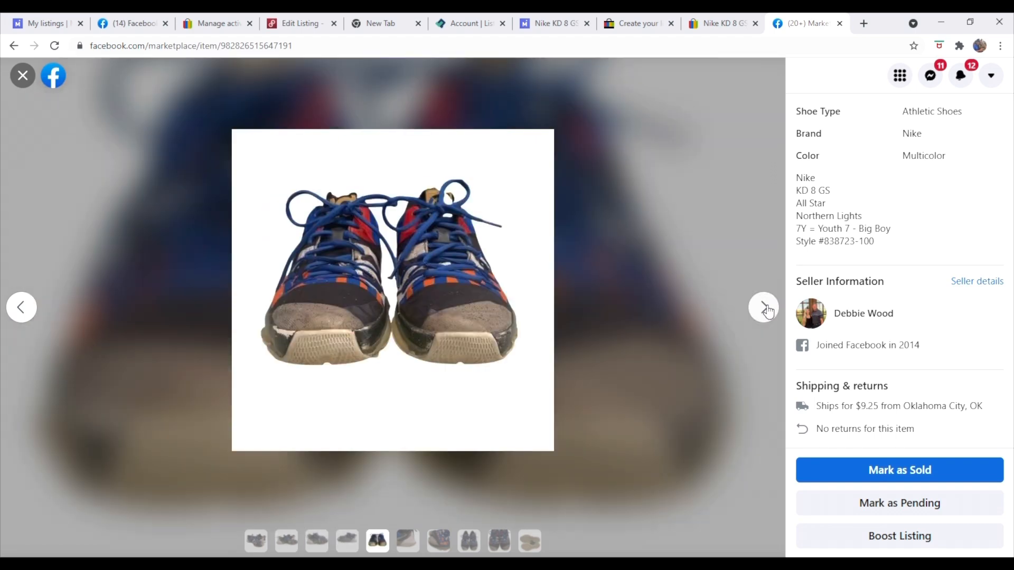
pyautogui.click(768, 311)
pyautogui.click(768, 310)
pyautogui.click(768, 311)
pyautogui.click(768, 311)
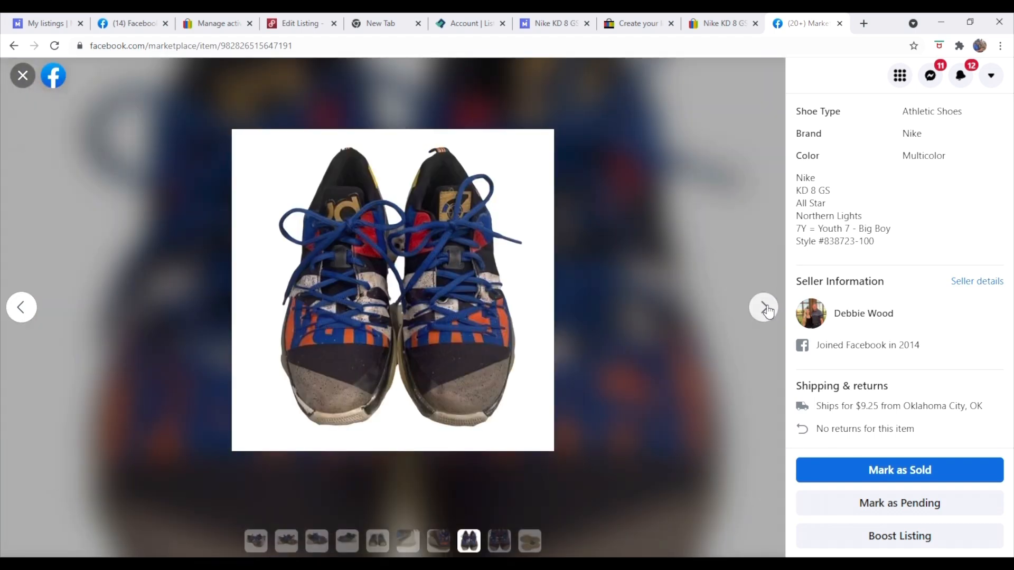
pyautogui.click(768, 310)
pyautogui.click(768, 310)
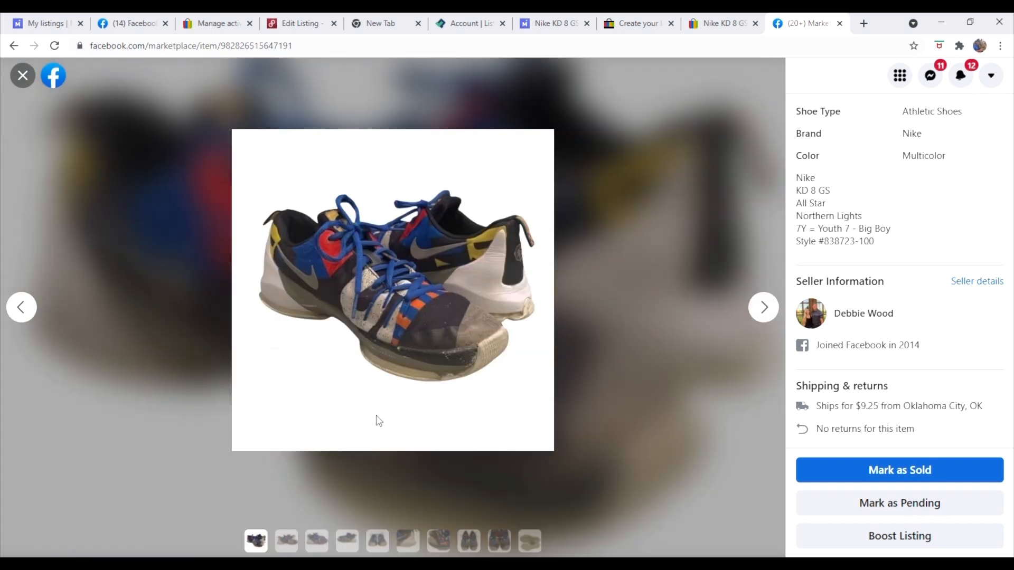
pyautogui.press('Escape')
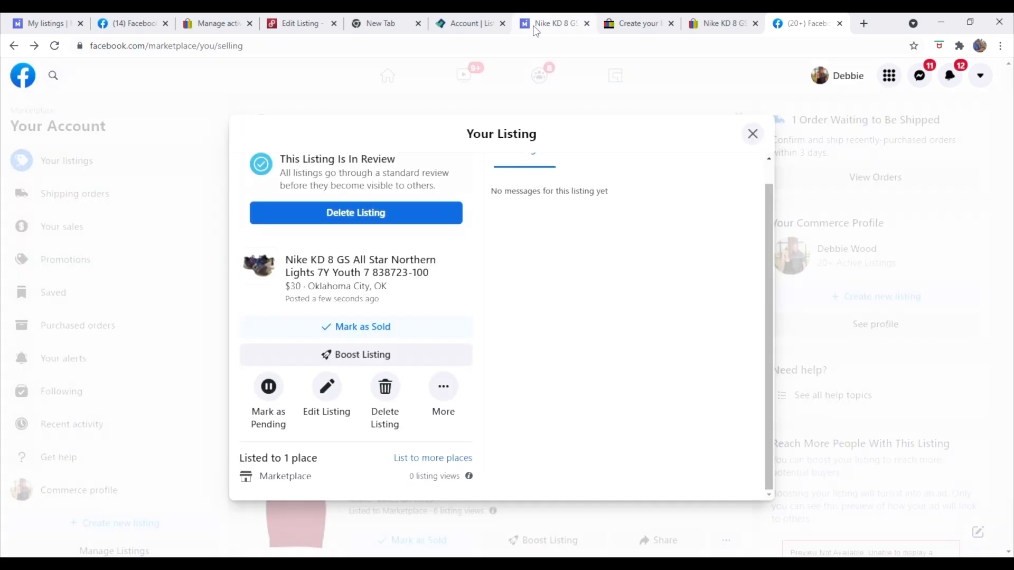
# Switch to the shoes' Mercari listing and look over its price, condition and details
pyautogui.click(553, 23)
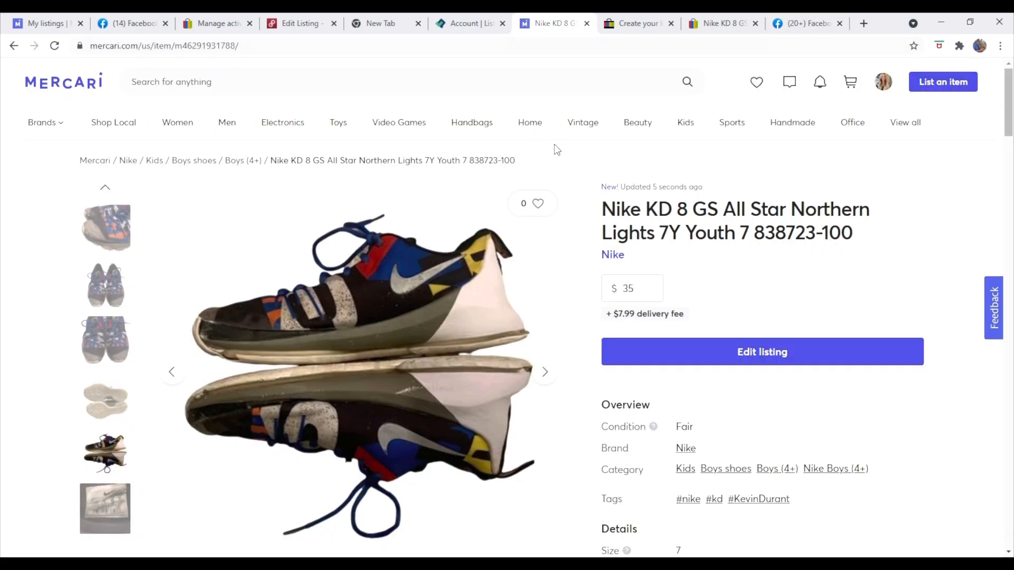
pyautogui.scroll(-3, 583, 178)
pyautogui.scroll(3, 587, 169)
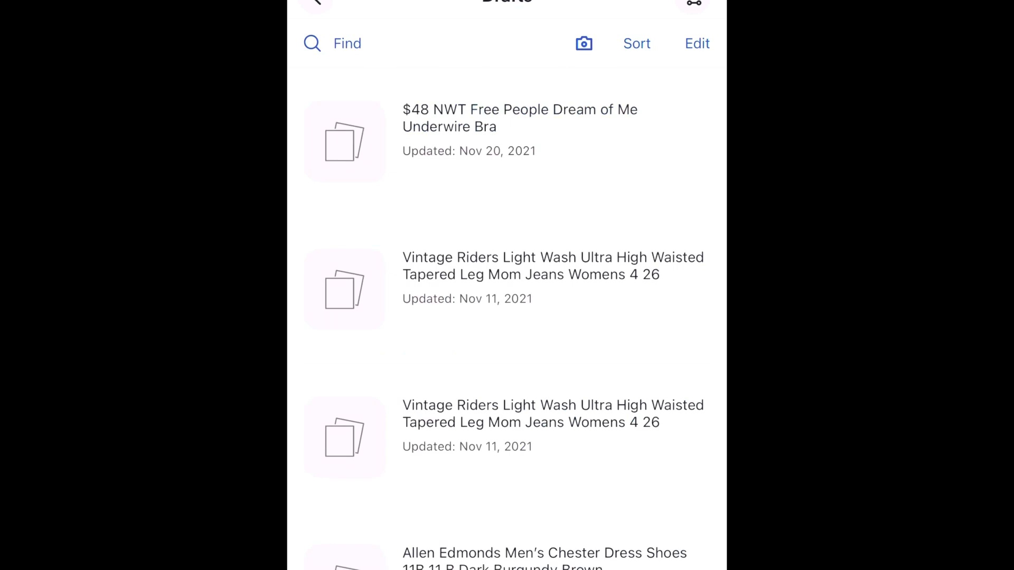
# Open the Pottery Barn Kids Hungry Caterpillar quilt draft and add the quilt's photos from the Hungry album
pyautogui.scroll(-10, 507, 285)
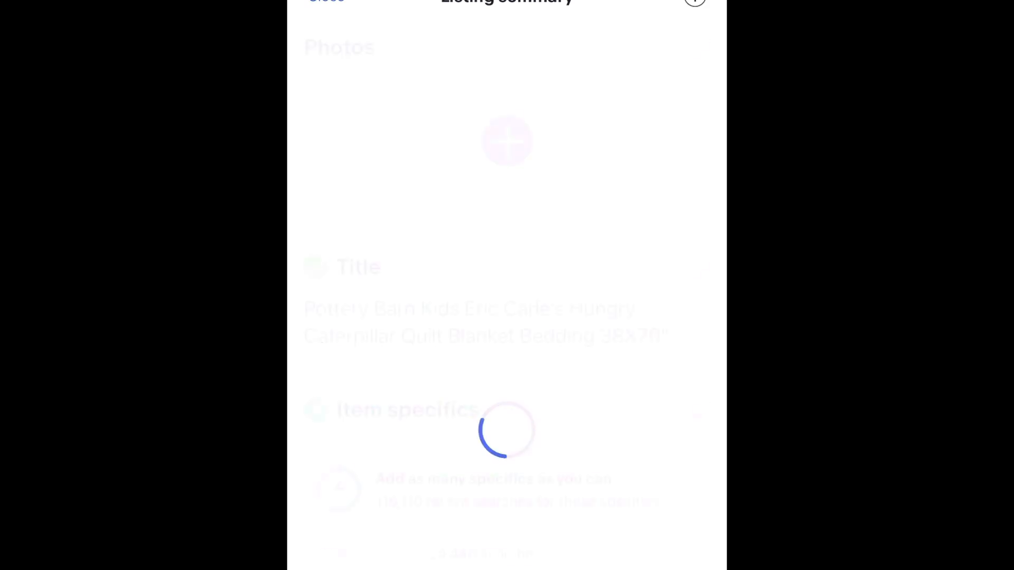
pyautogui.click(507, 140)
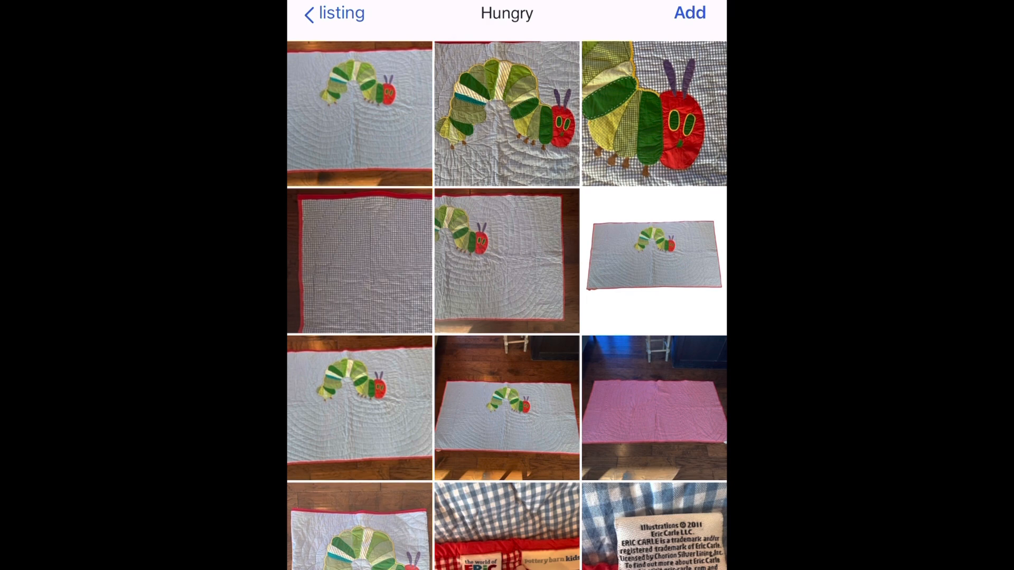
pyautogui.click(360, 114)
pyautogui.click(507, 114)
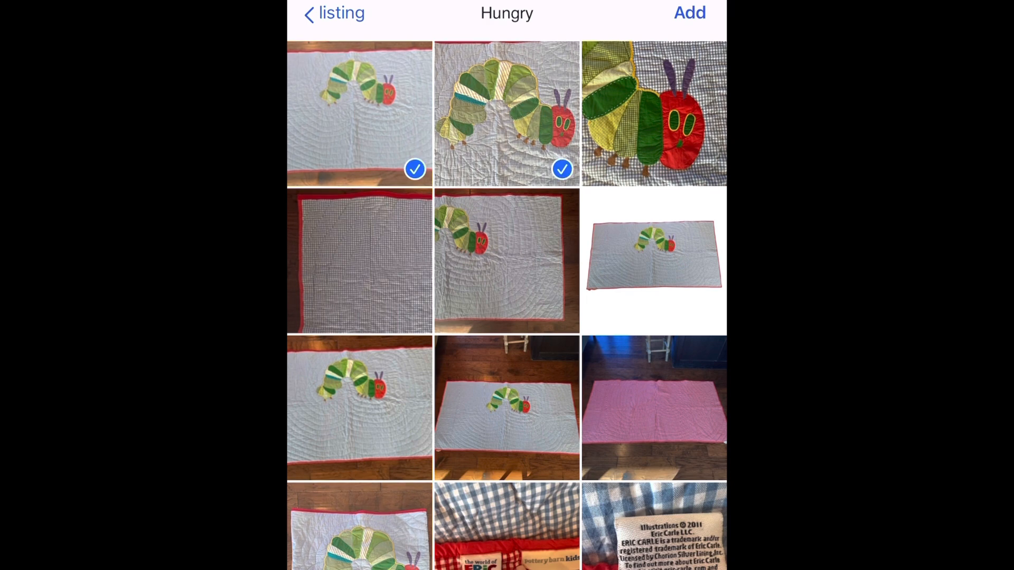
pyautogui.click(655, 113)
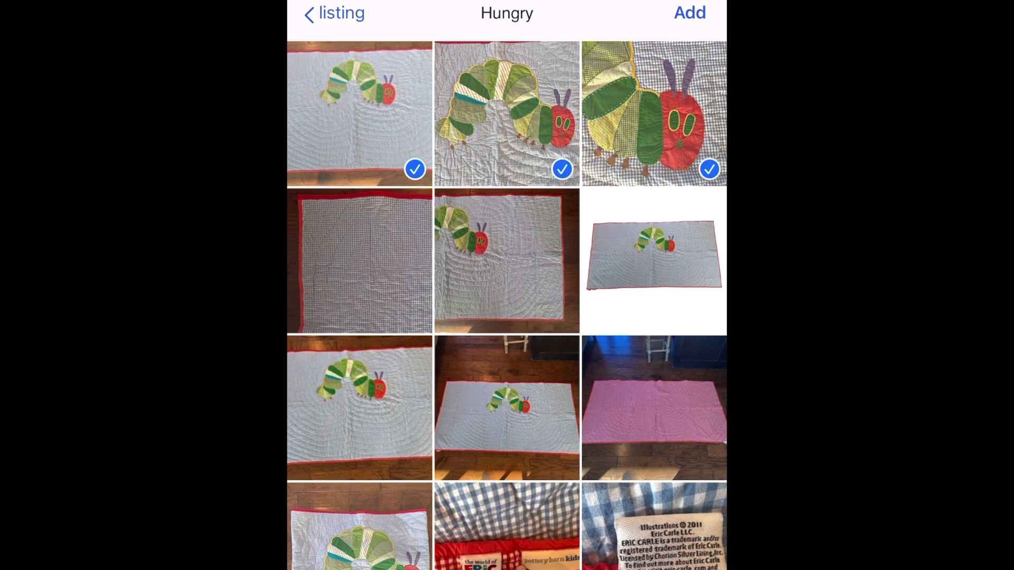
pyautogui.click(507, 408)
pyautogui.click(654, 408)
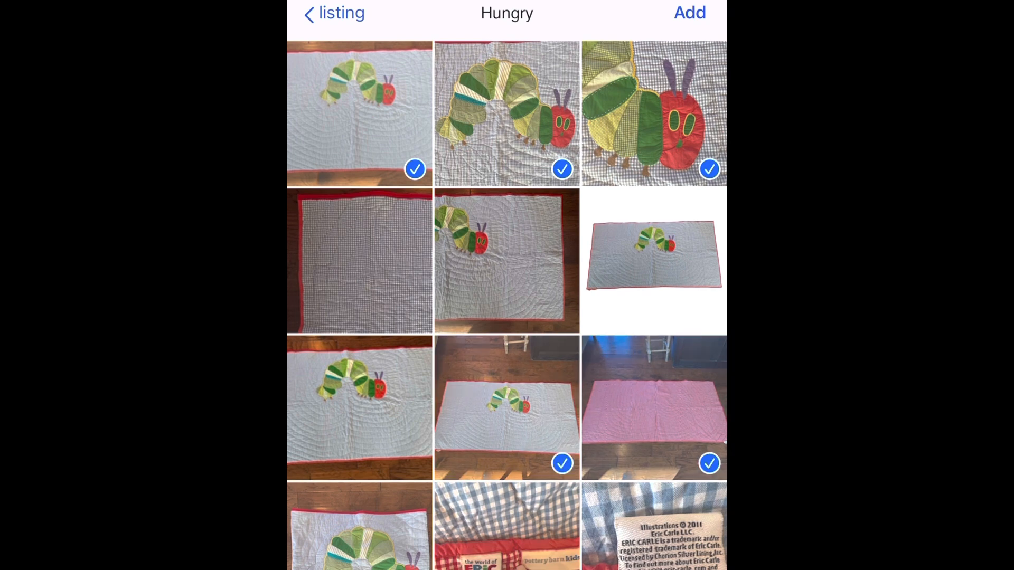
pyautogui.click(360, 261)
pyautogui.click(507, 261)
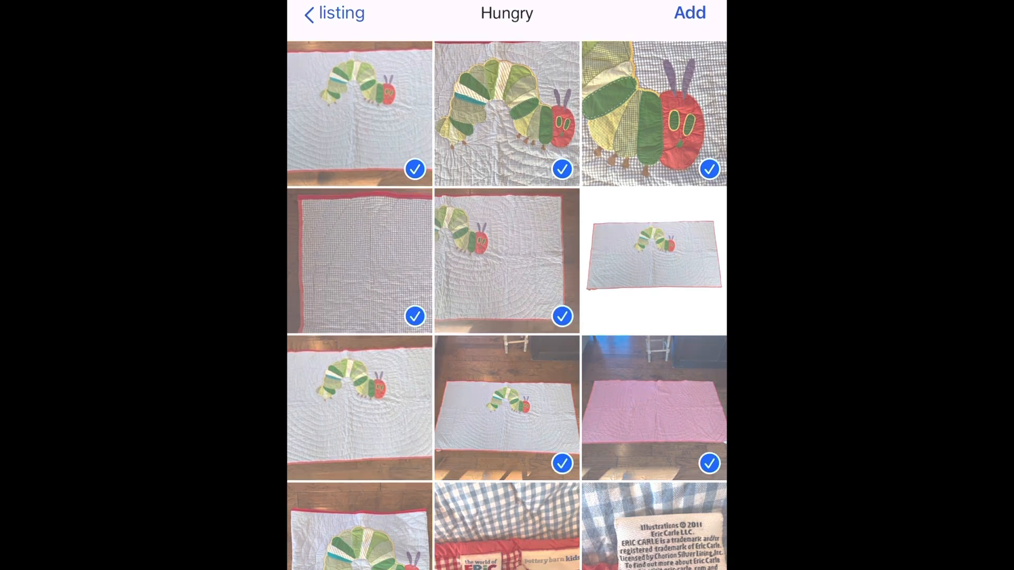
pyautogui.click(690, 13)
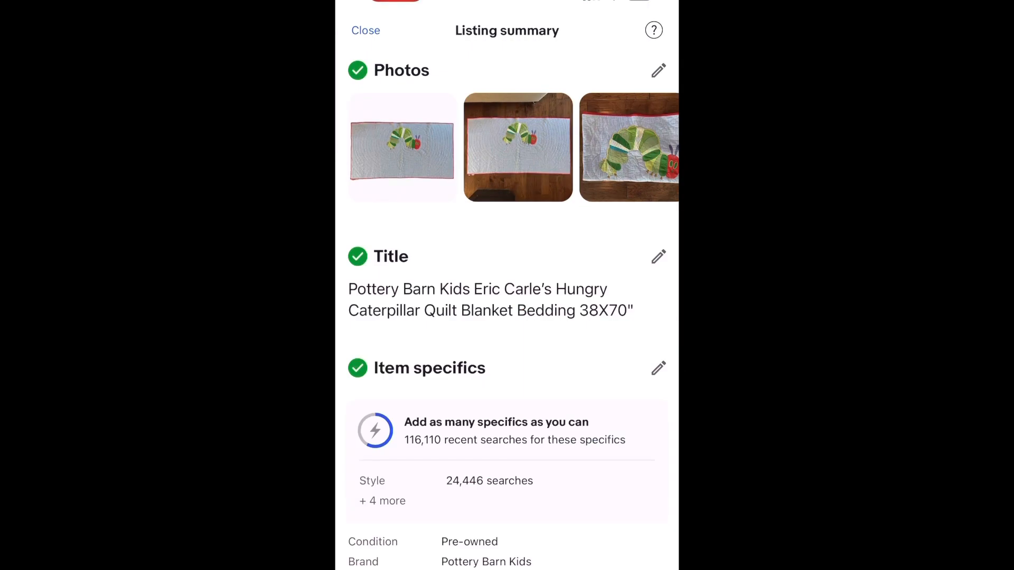
# Change the Custom SKU in the quilt's item specifics to "11/23/21 164 $10 GW" and save the specifics
pyautogui.scroll(-6, 507, 312)
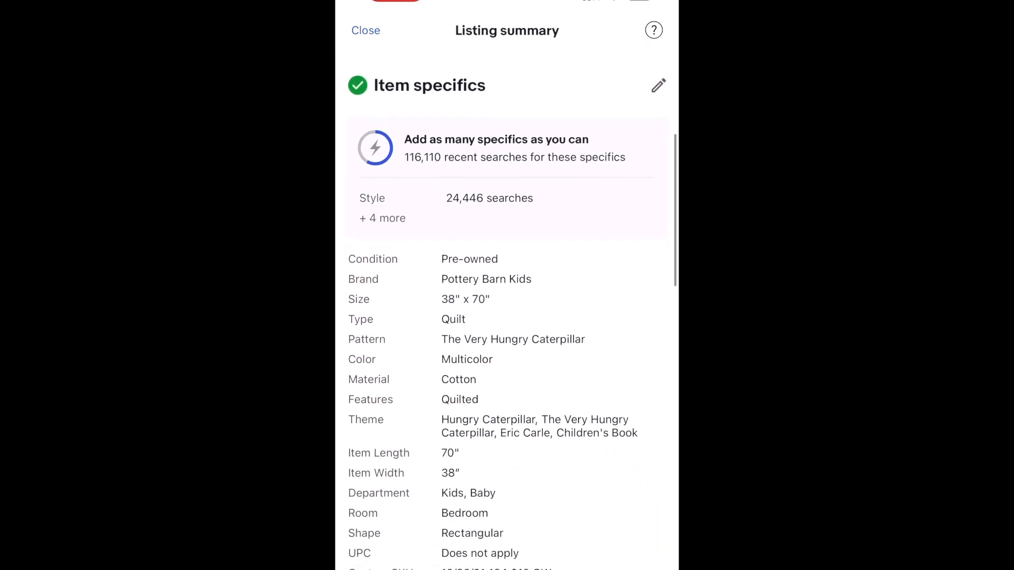
pyautogui.click(507, 296)
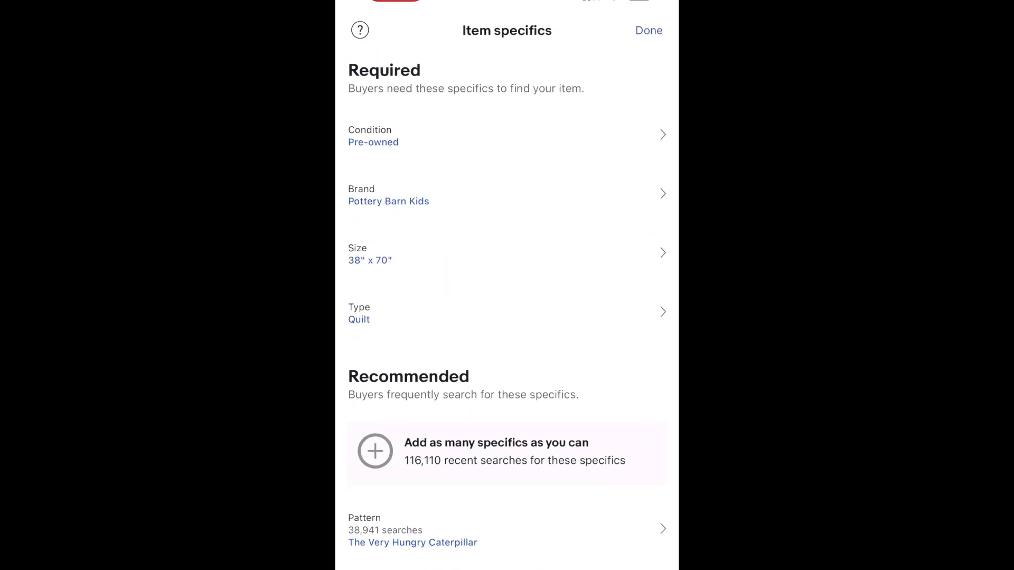
pyautogui.scroll(-10, 507, 312)
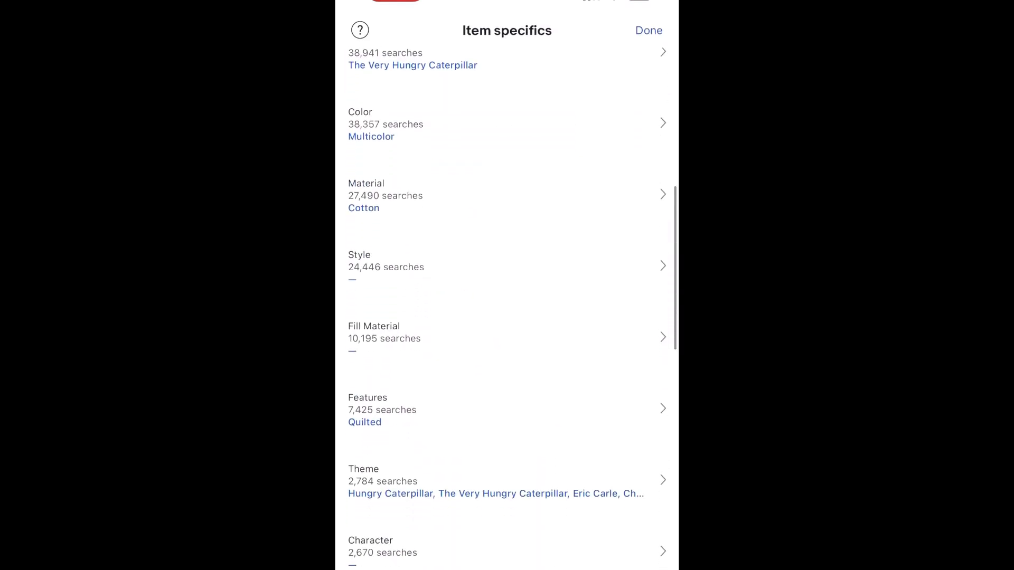
pyautogui.scroll(-15, 507, 312)
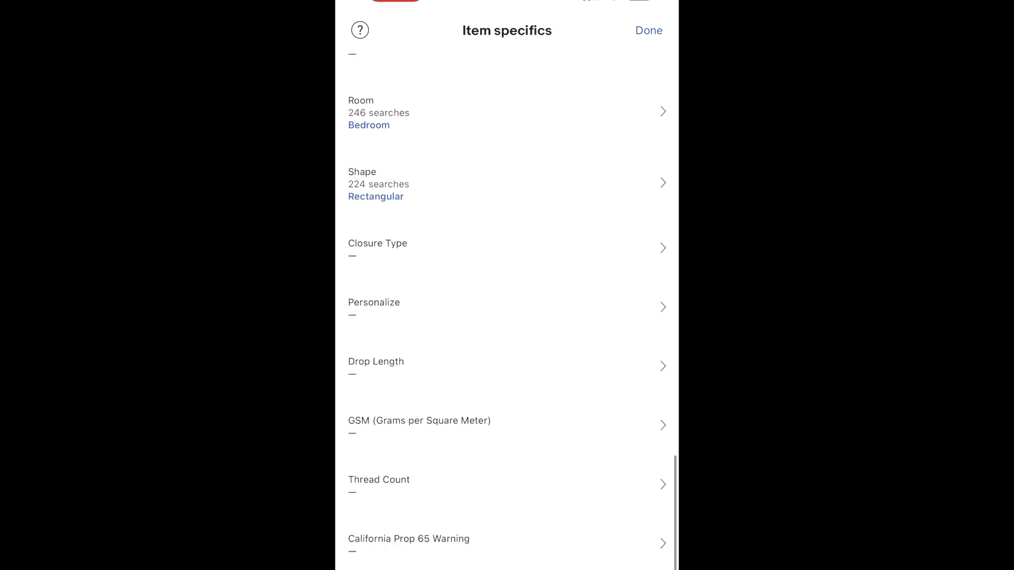
pyautogui.scroll(-2, 507, 312)
pyautogui.click(507, 567)
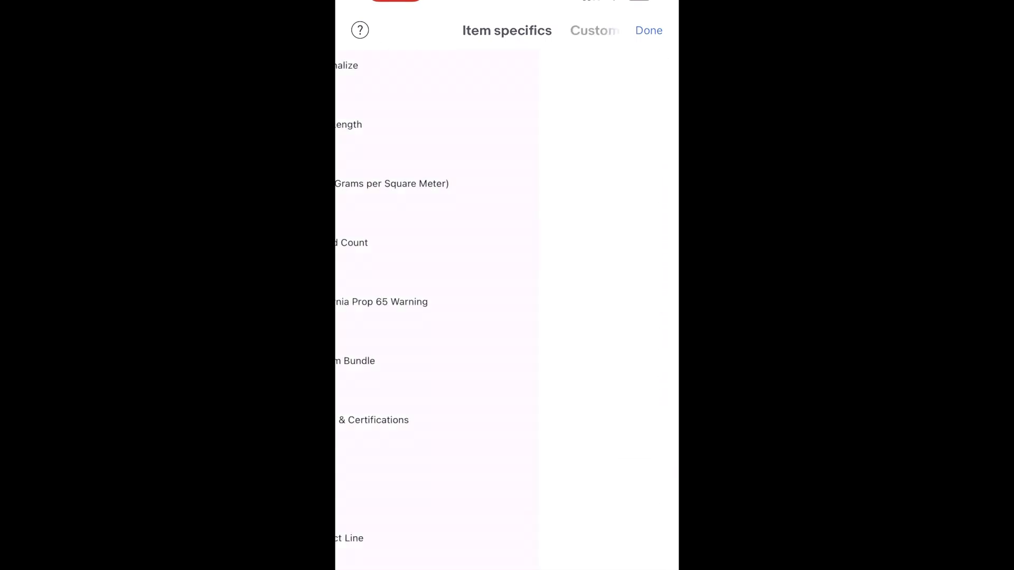
pyautogui.click(393, 72)
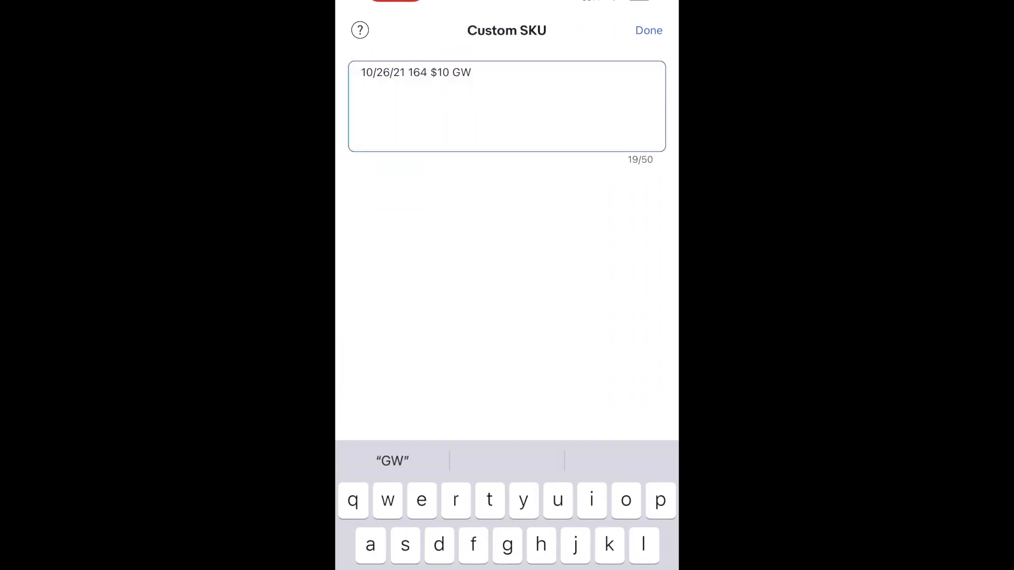
pyautogui.press('BackSpace')
pyautogui.press('BackSpace')
pyautogui.press('BackSpace')
pyautogui.press('BackSpace')
pyautogui.press('BackSpace')
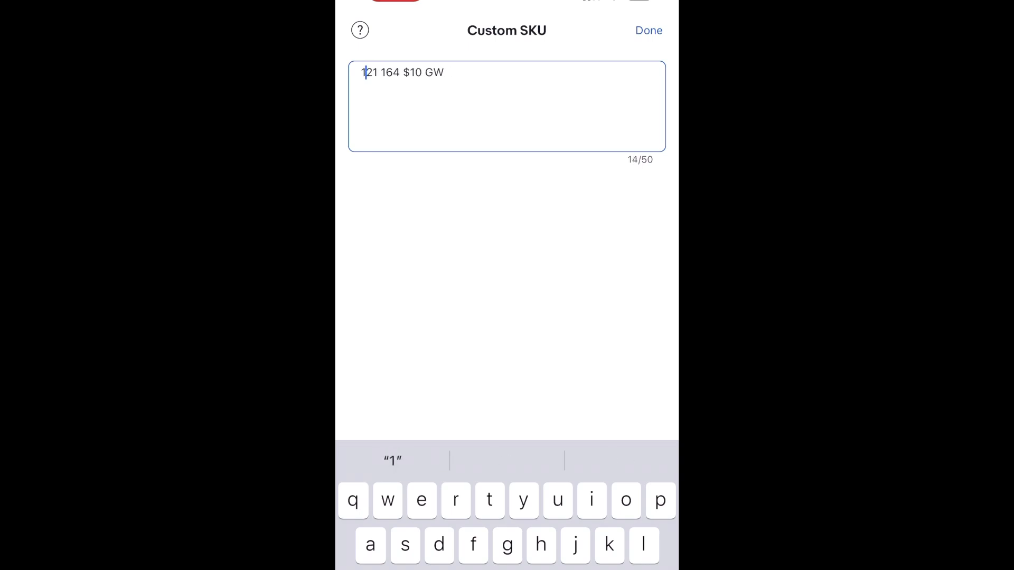
pyautogui.write('1/2')
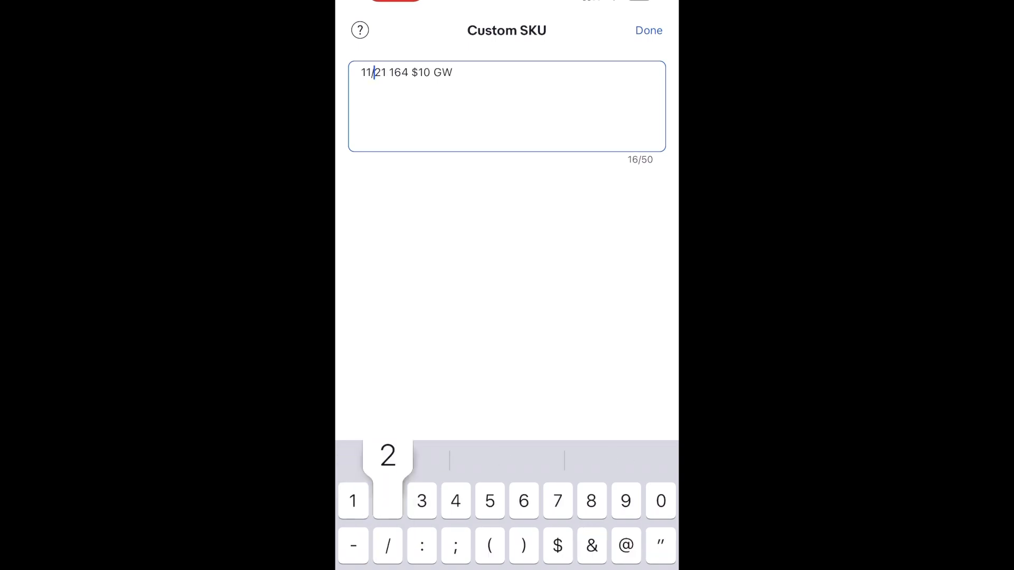
pyautogui.write('3/')
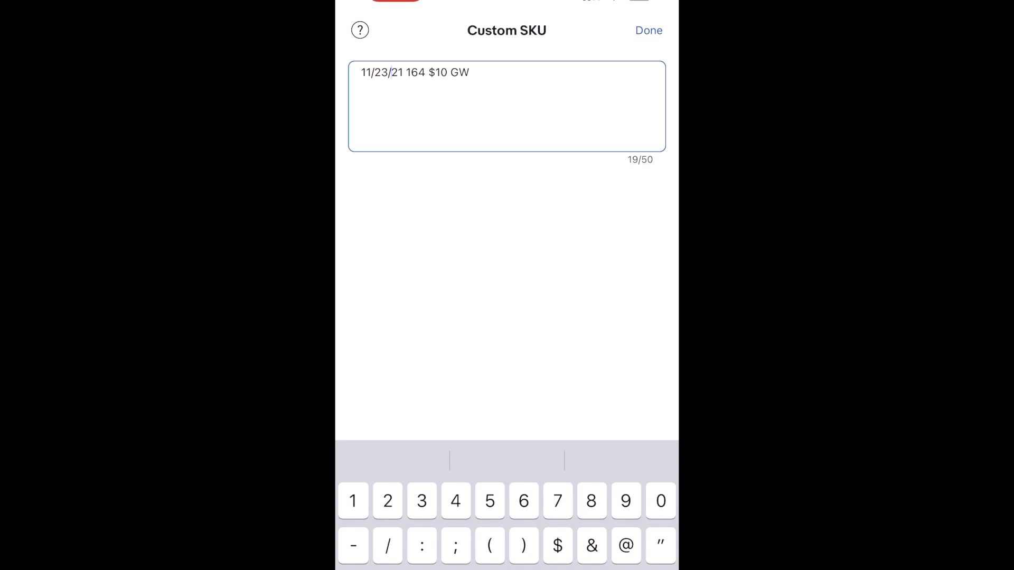
pyautogui.click(649, 31)
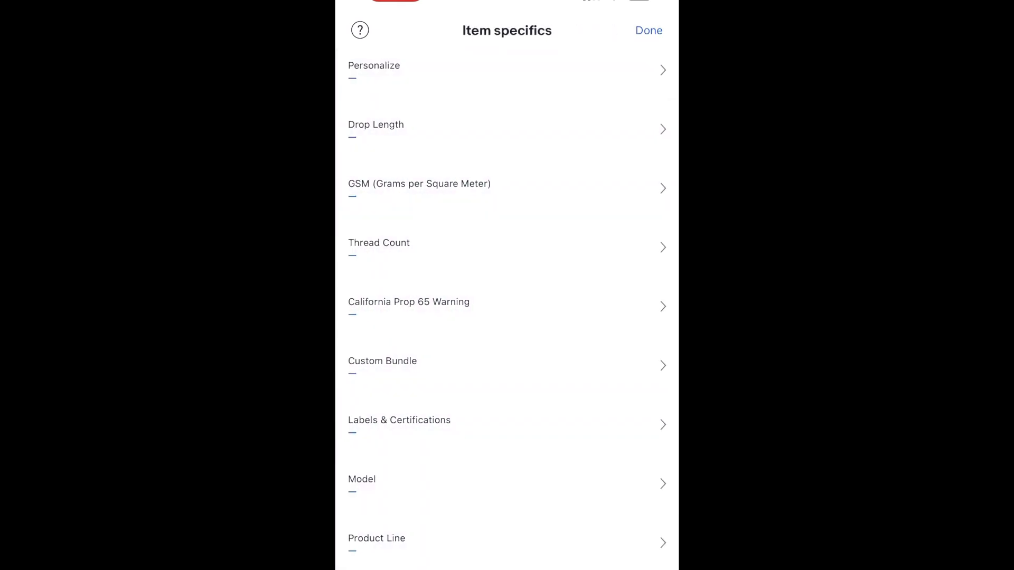
pyautogui.click(649, 30)
# Set the delivery package dimensions to 15 in length, 8 in width and 3 in height
pyautogui.scroll(-7, 507, 316)
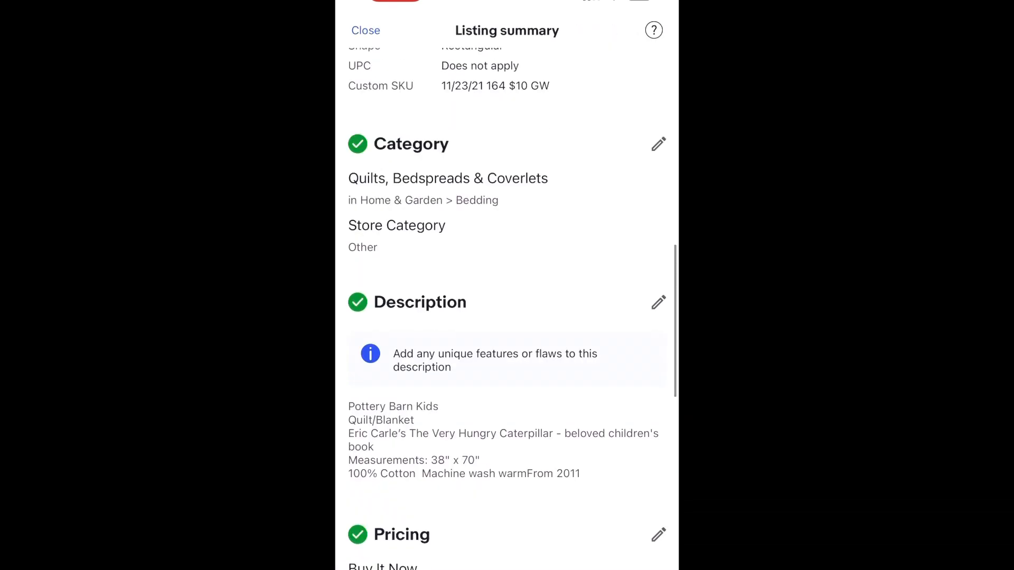
pyautogui.scroll(-3, 507, 317)
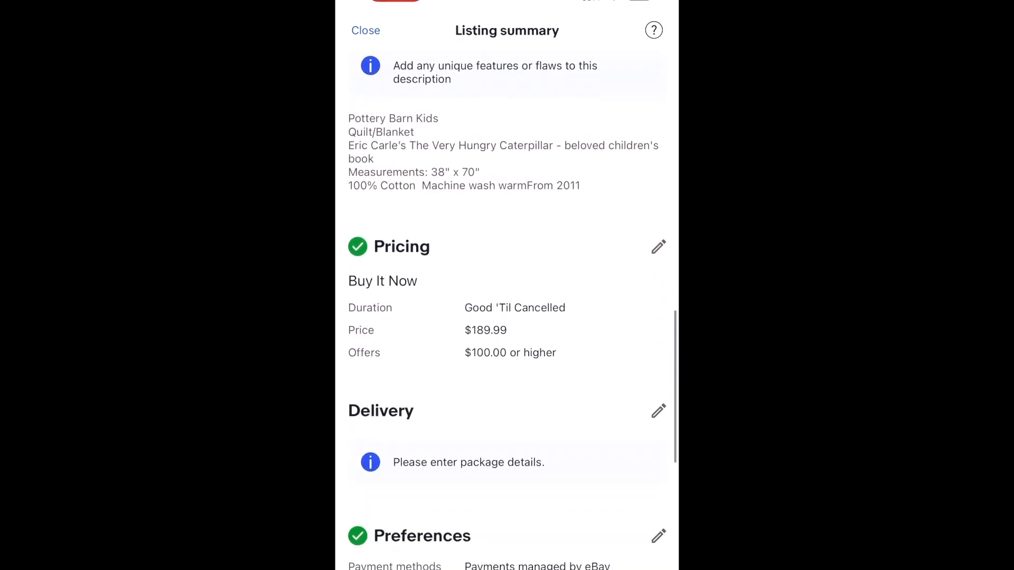
pyautogui.click(659, 384)
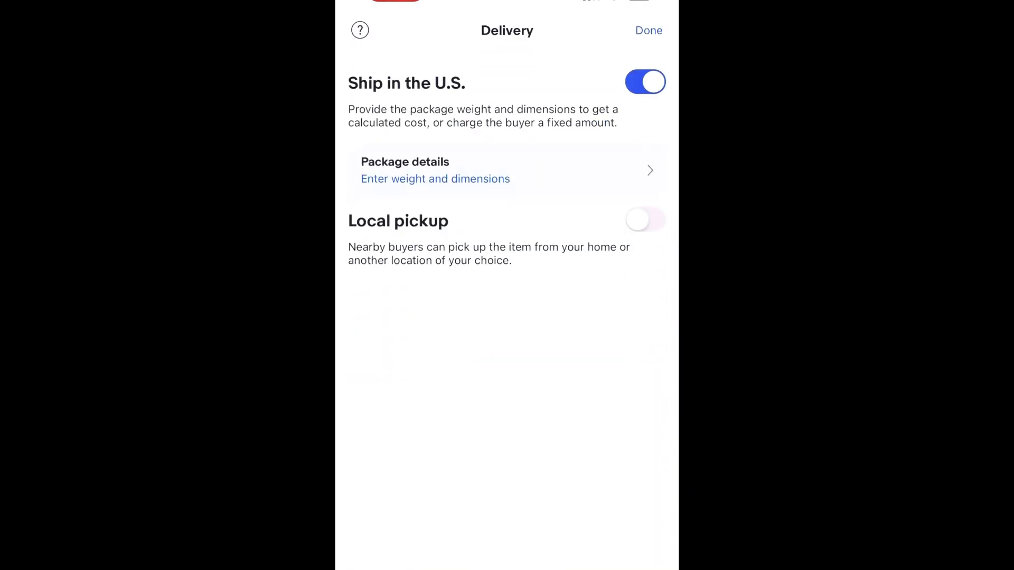
pyautogui.click(507, 170)
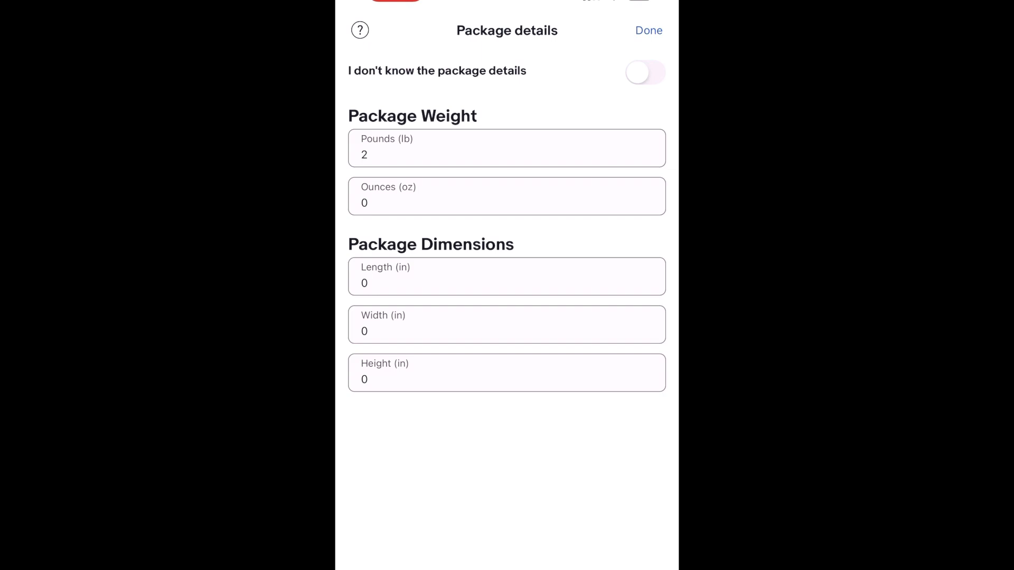
pyautogui.click(507, 277)
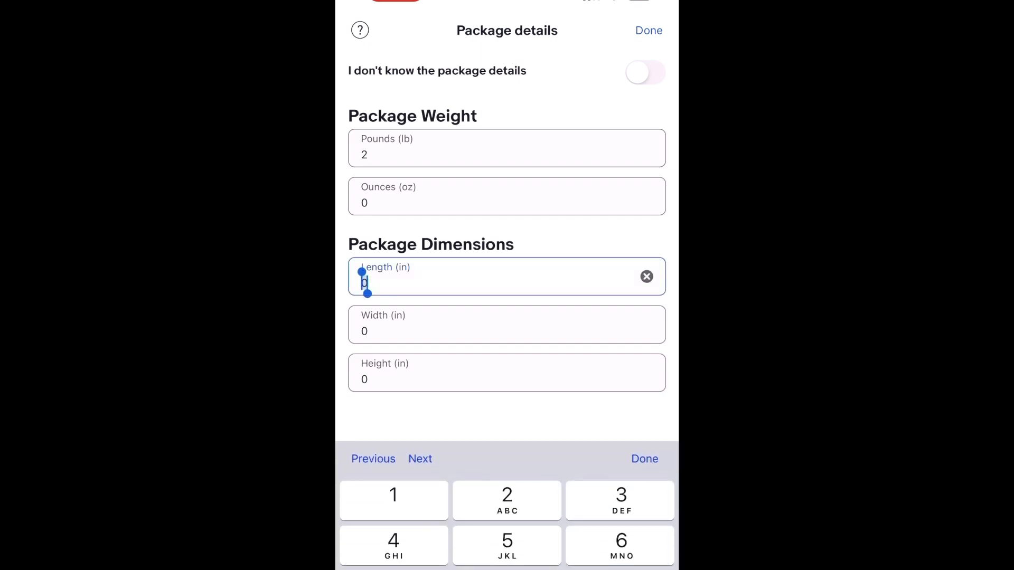
pyautogui.press('BackSpace')
pyautogui.write('15')
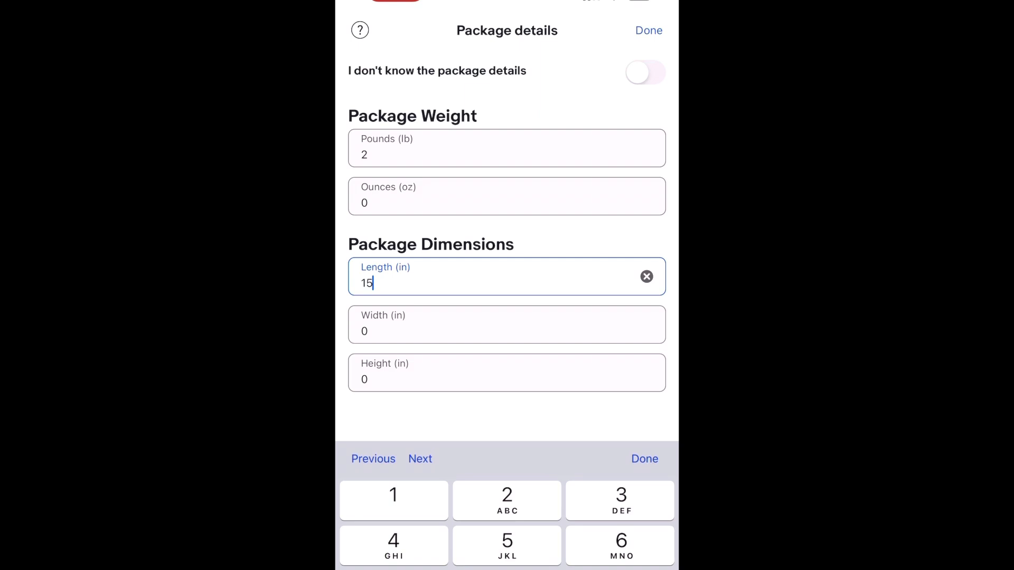
pyautogui.click(507, 325)
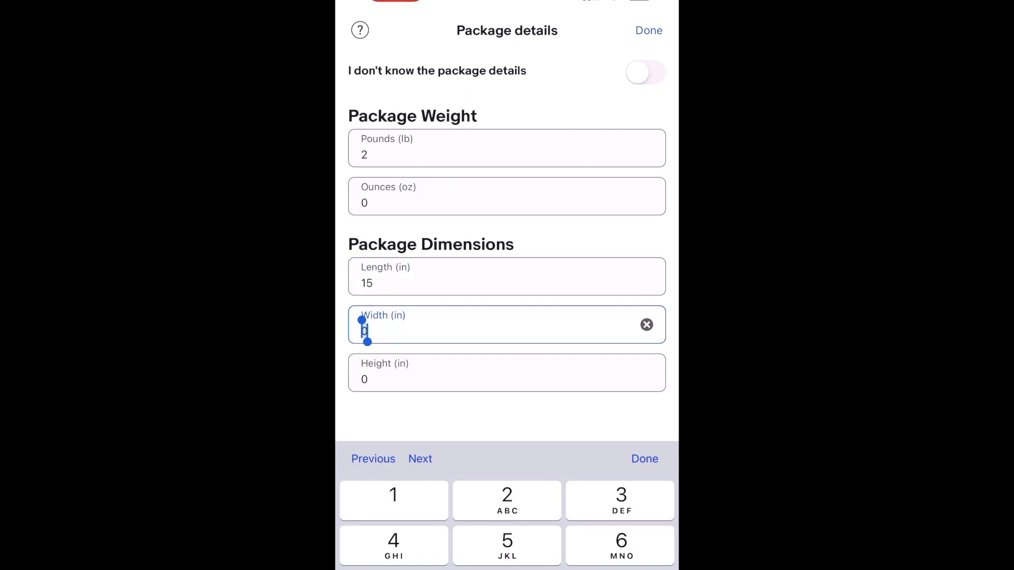
pyautogui.click(420, 459)
pyautogui.write('3')
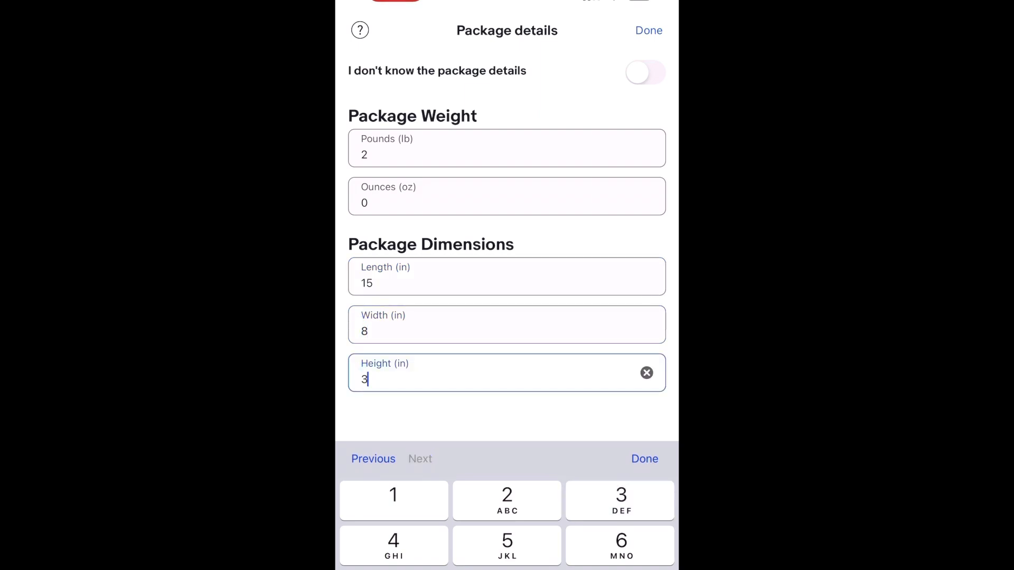
pyautogui.click(645, 459)
pyautogui.click(649, 30)
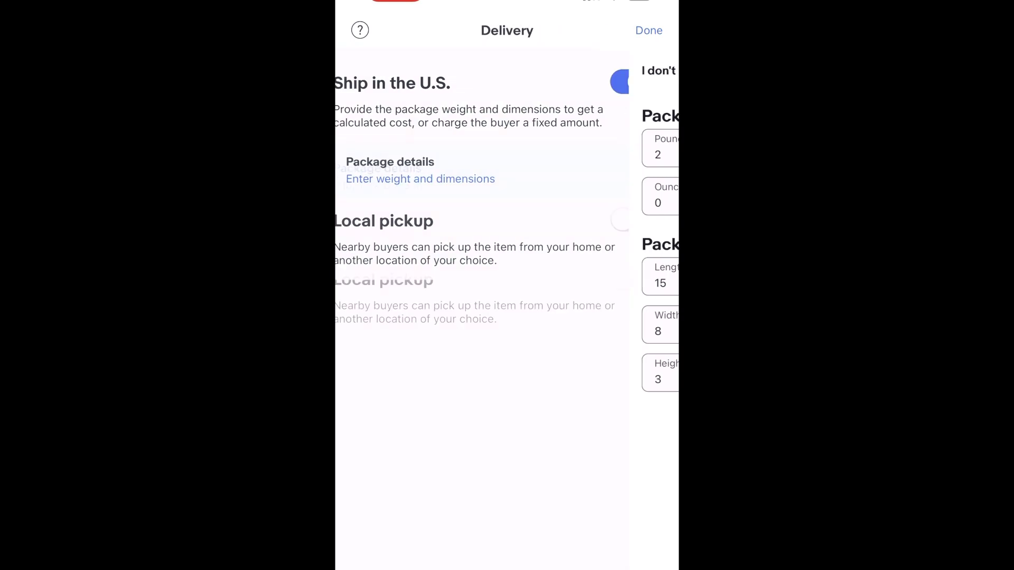
# Keep USPS Priority Mail for domestic shipping and set the international service to eBay International Standard Delivery
pyautogui.click(388, 234)
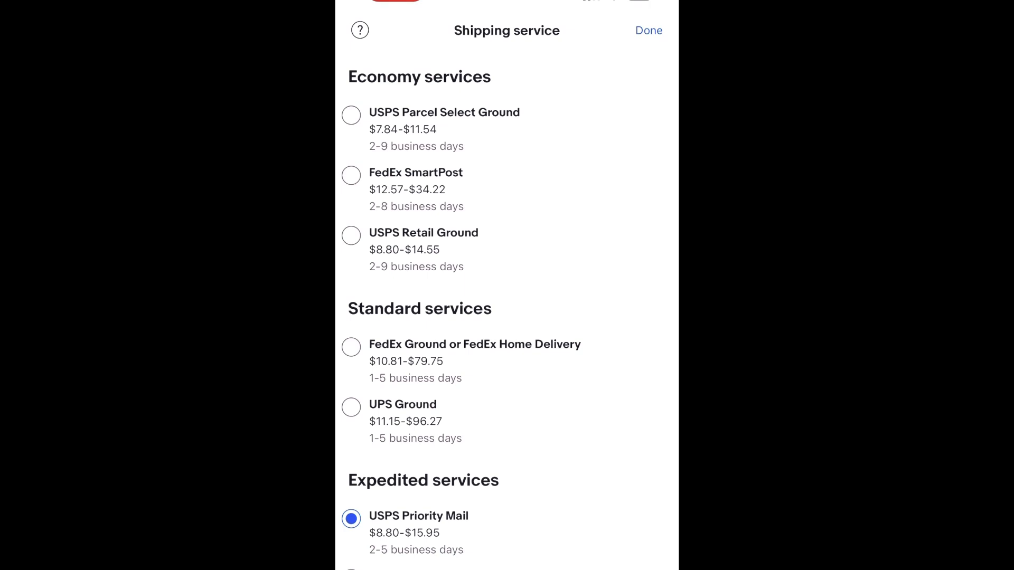
pyautogui.click(649, 30)
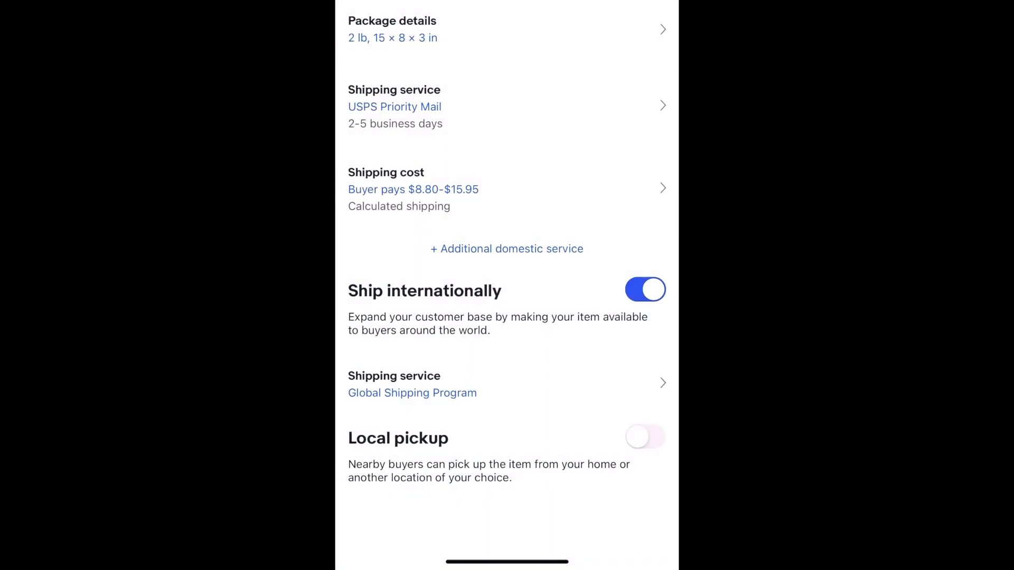
pyautogui.click(412, 385)
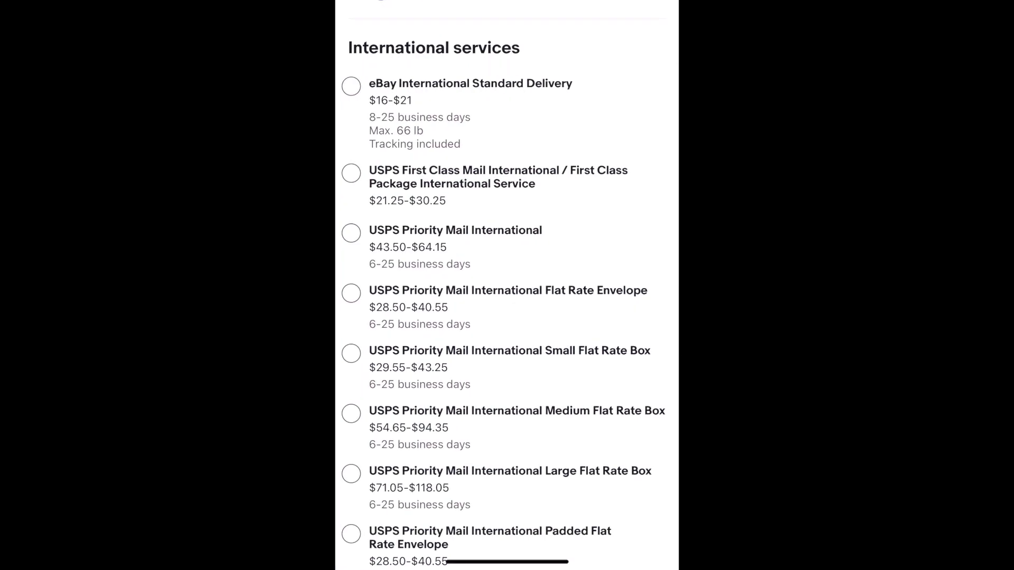
pyautogui.click(470, 106)
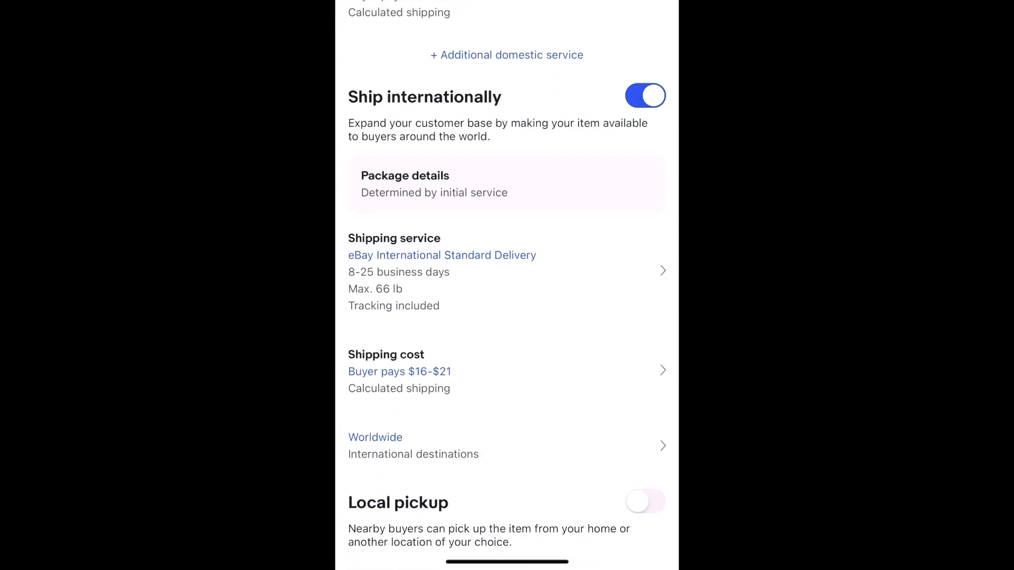
pyautogui.scroll(-2, 508, 285)
pyautogui.click(649, 1)
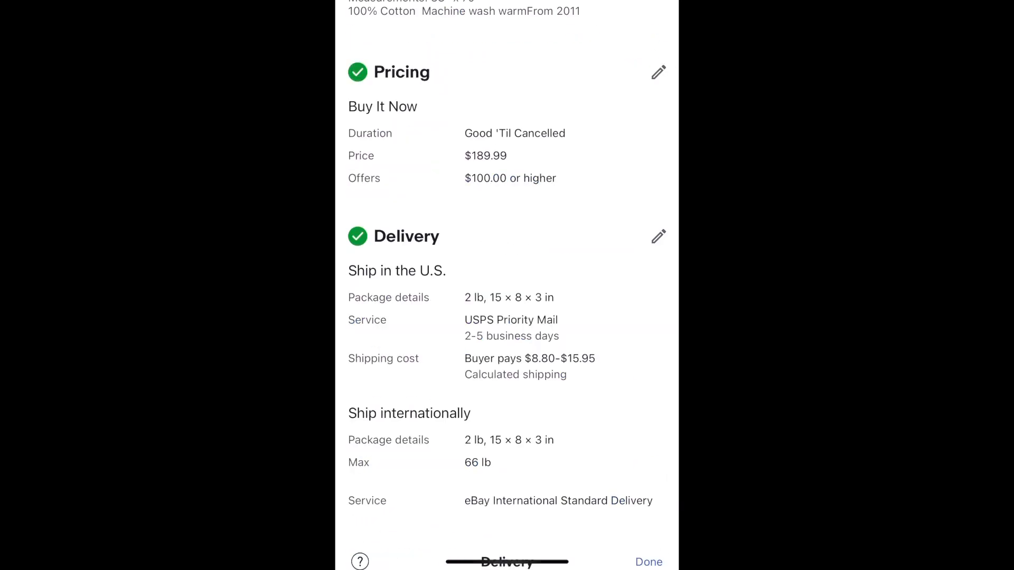
# Check the remaining delivery, preferences and promotion settings in the summary, and list the quilt for sale
pyautogui.scroll(-15, 507, 285)
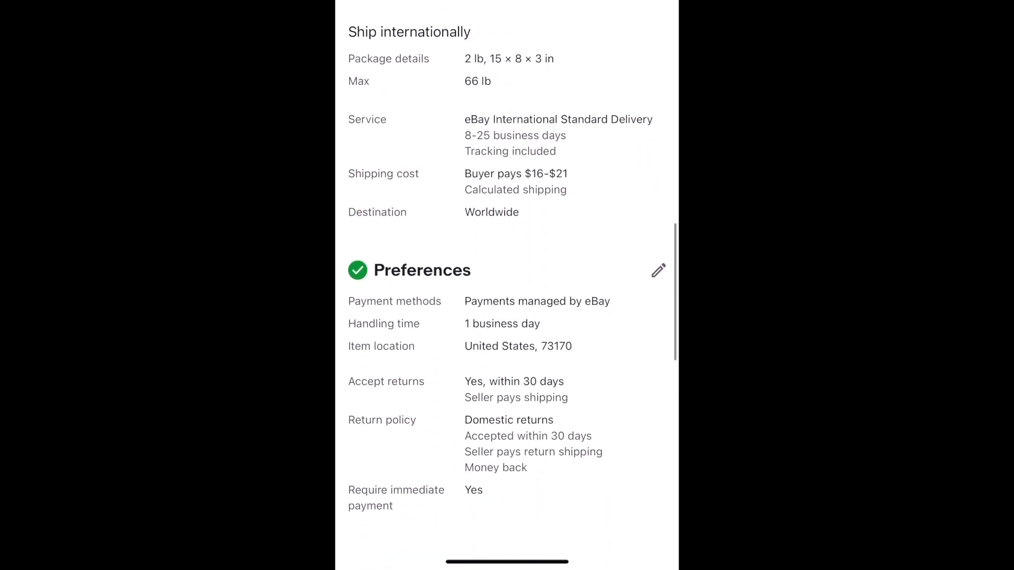
pyautogui.scroll(-3, 507, 285)
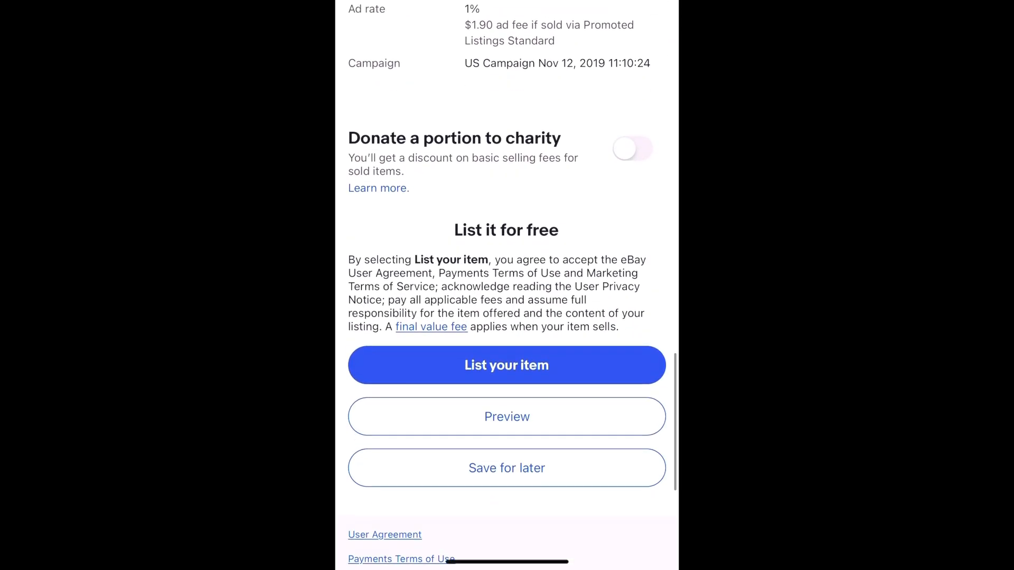
pyautogui.click(507, 365)
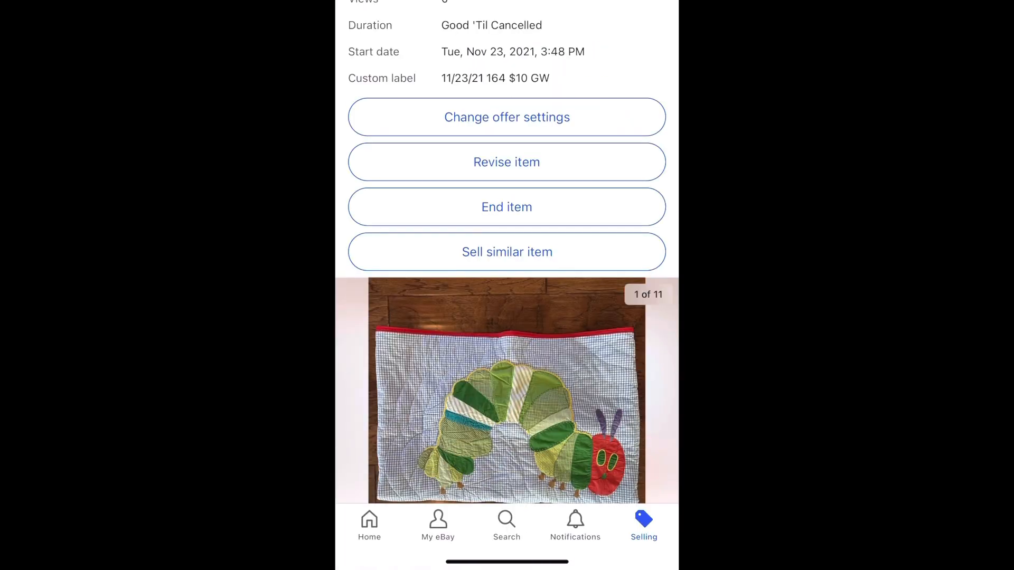
# View the published quilt listing's price and shipping and open its photos
pyautogui.scroll(-5, 507, 285)
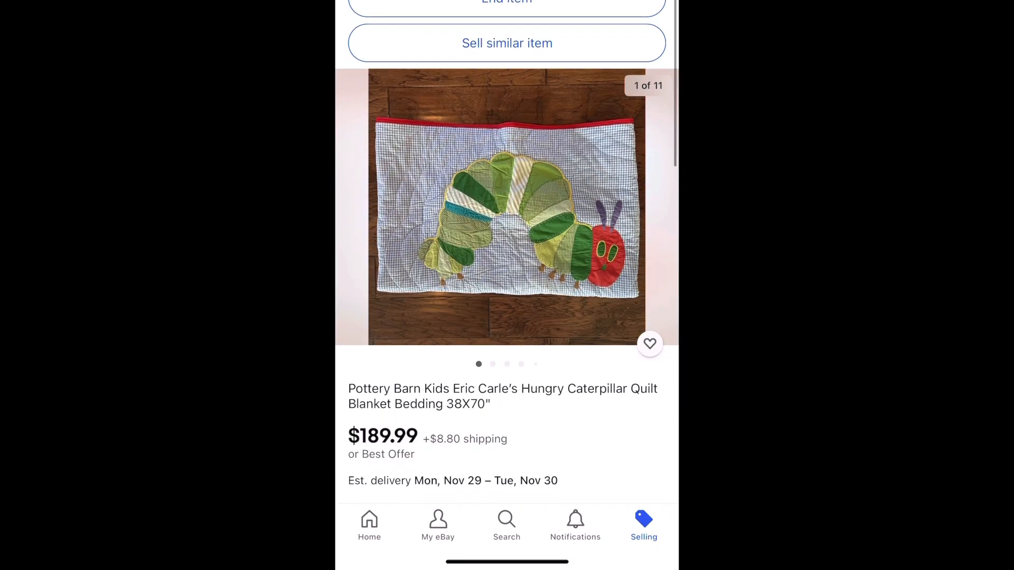
pyautogui.click(507, 207)
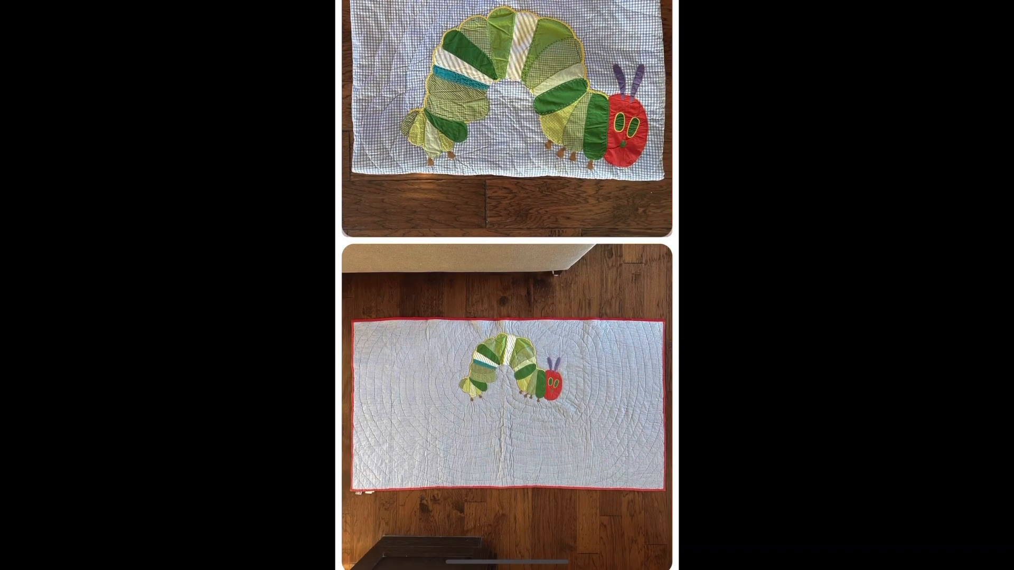